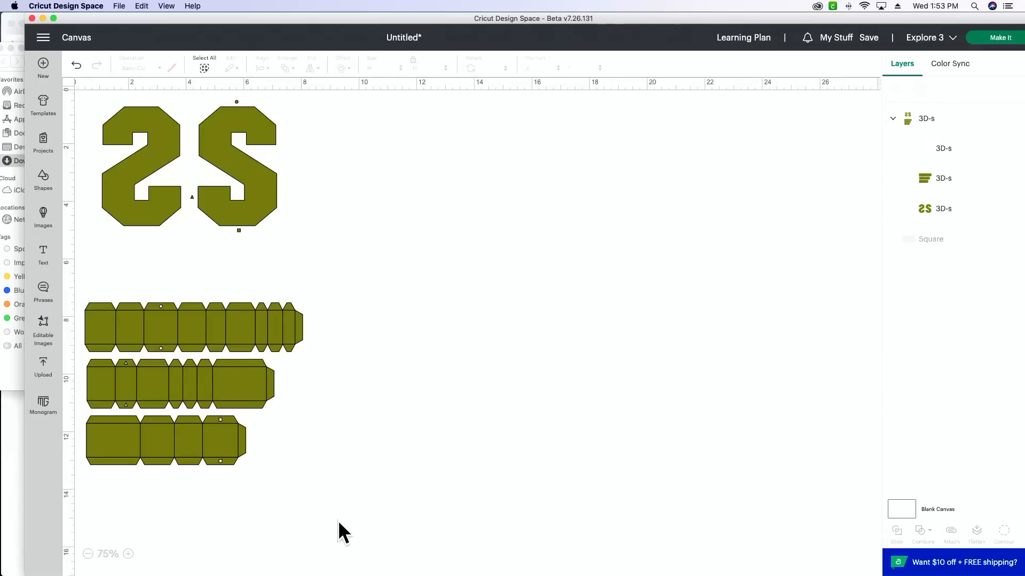
# - Add a square beside the 3D letter design and set its size to 7 × 7 in
pyautogui.click(183, 428)
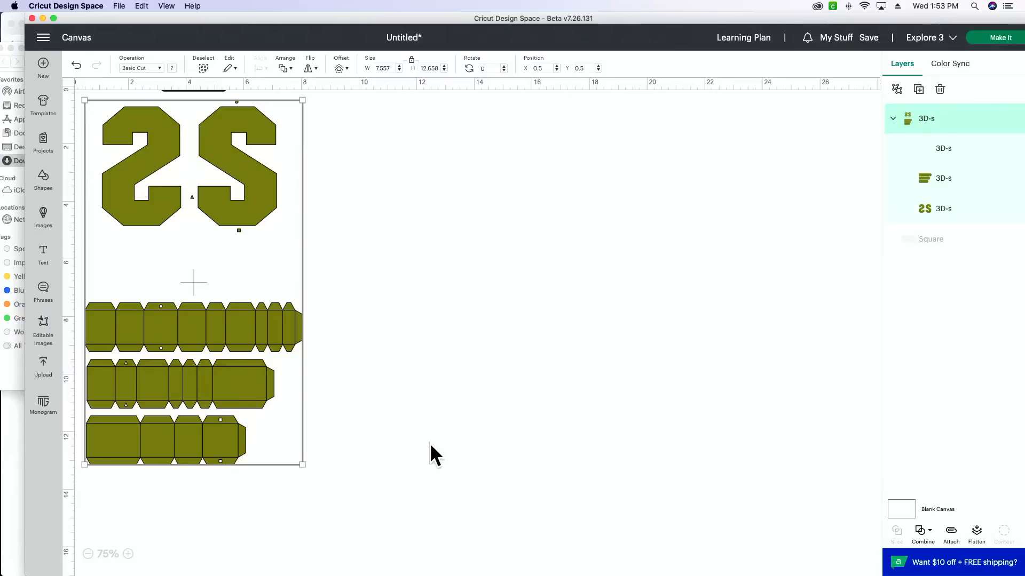
pyautogui.click(42, 181)
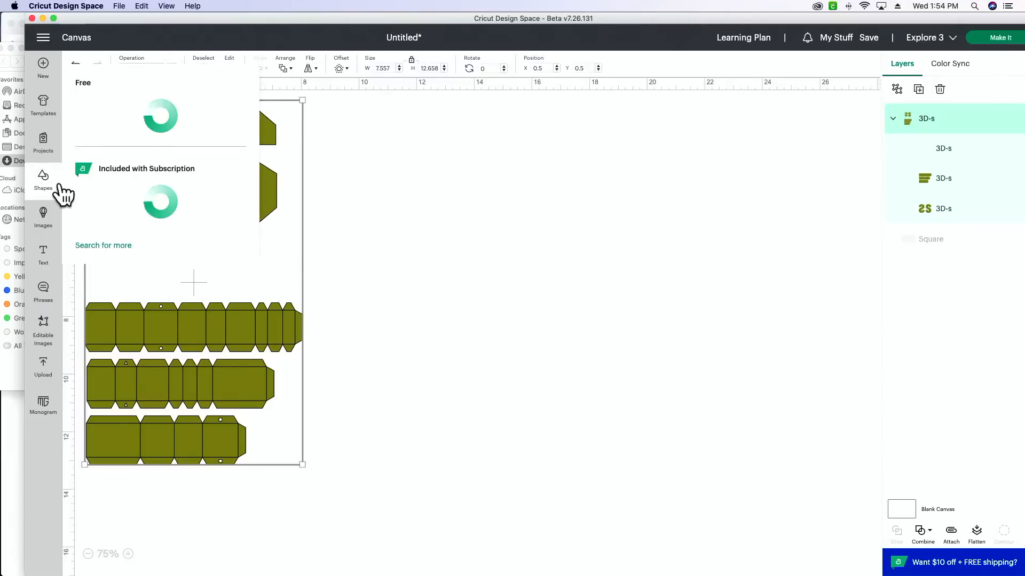
pyautogui.click(142, 250)
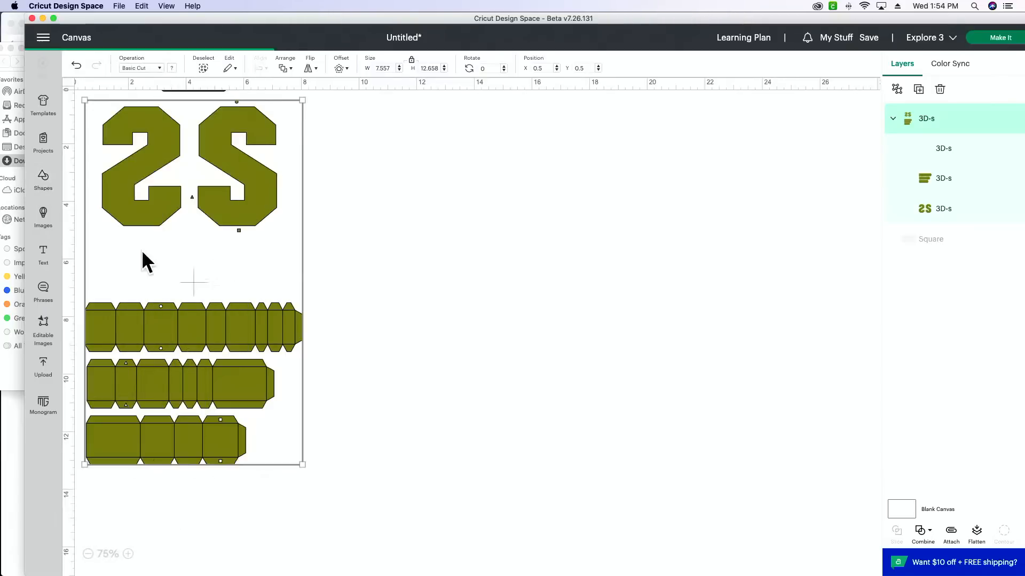
pyautogui.moveTo(121, 149); pyautogui.dragTo(452, 165)
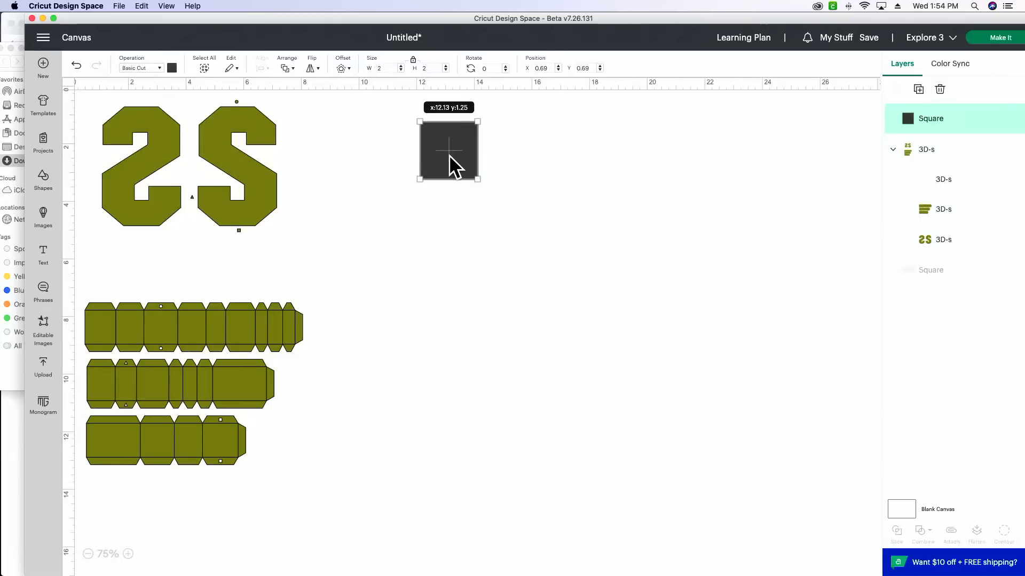
pyautogui.click(389, 68)
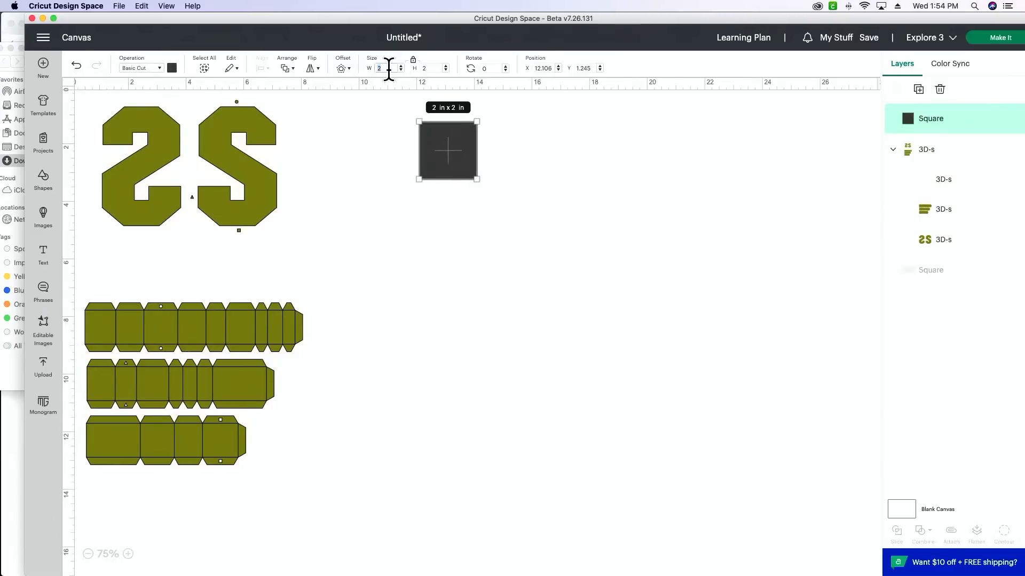
pyautogui.write('7')
pyautogui.press('Return')
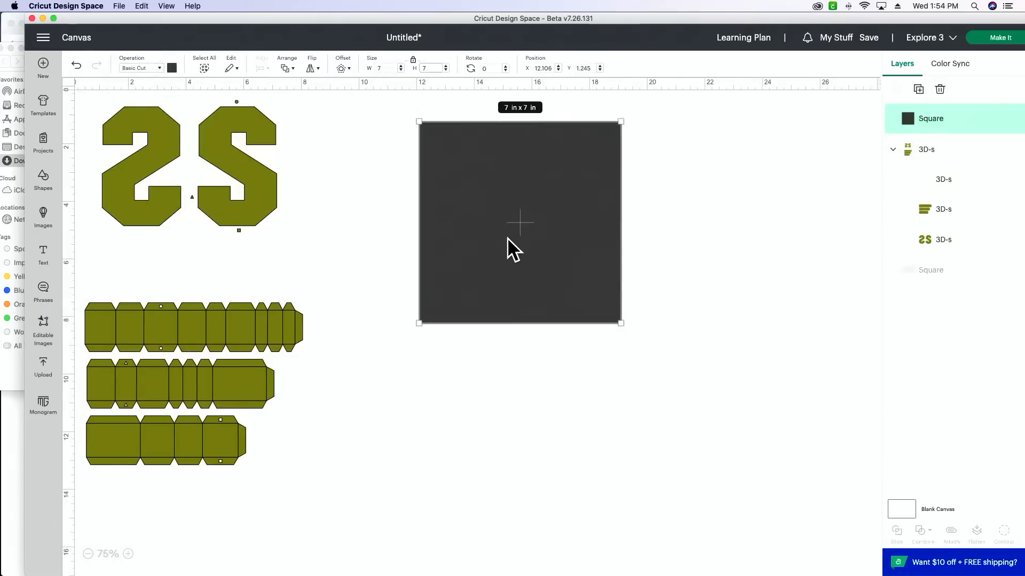
# - Scale the 3D letter group to about 11.03 × 18.48 in against the square and bring the group to the front
pyautogui.moveTo(250, 195); pyautogui.dragTo(306, 242)
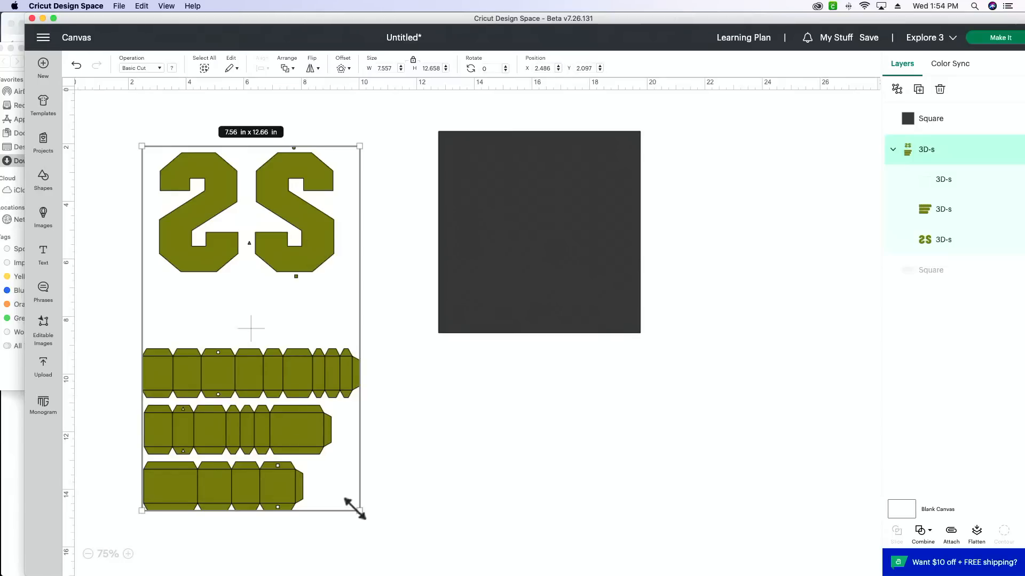
pyautogui.moveTo(358, 509); pyautogui.dragTo(490, 575)
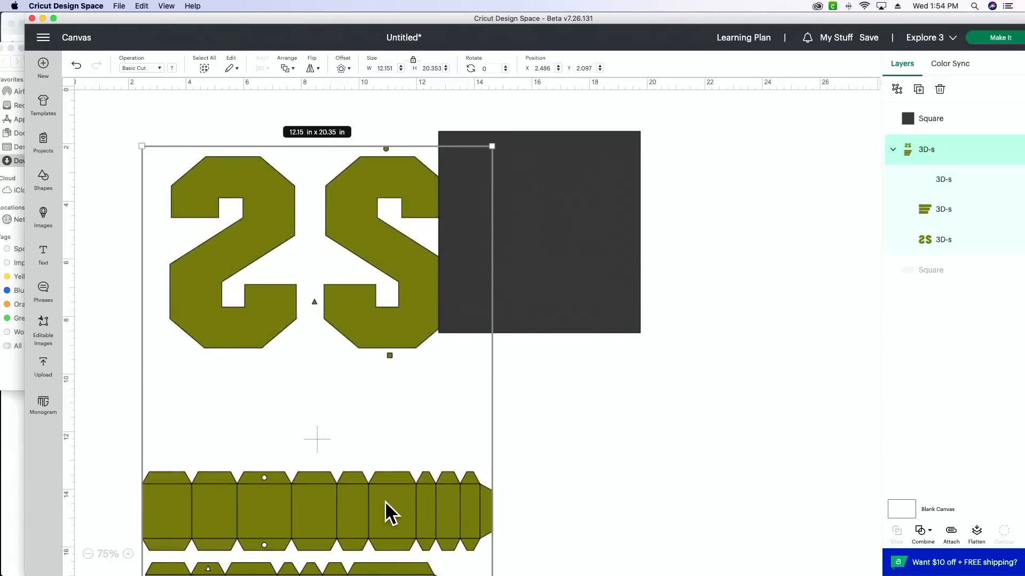
pyautogui.moveTo(385, 501); pyautogui.dragTo(539, 472)
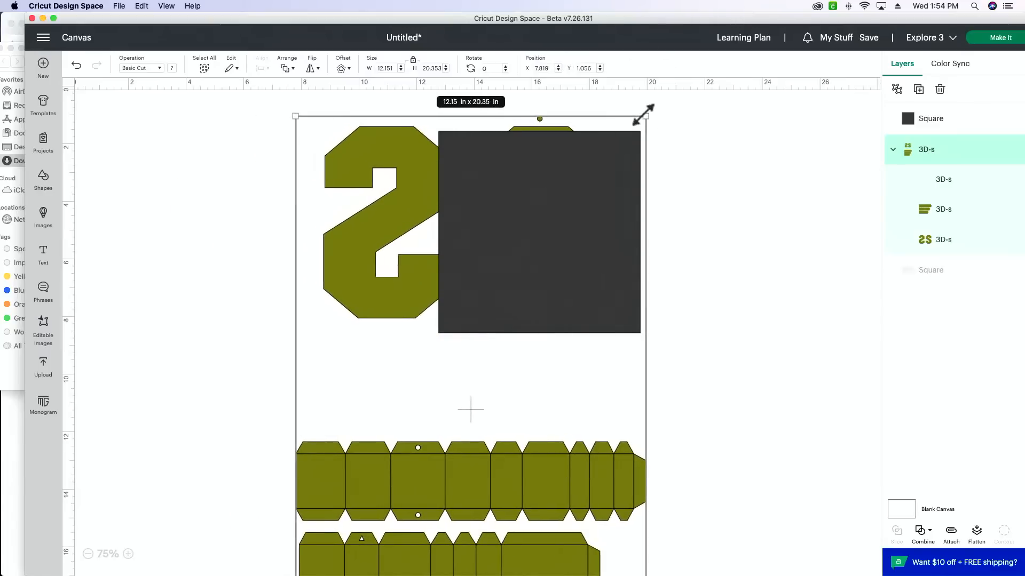
pyautogui.moveTo(645, 115); pyautogui.dragTo(613, 170)
pyautogui.moveTo(541, 504); pyautogui.dragTo(562, 469)
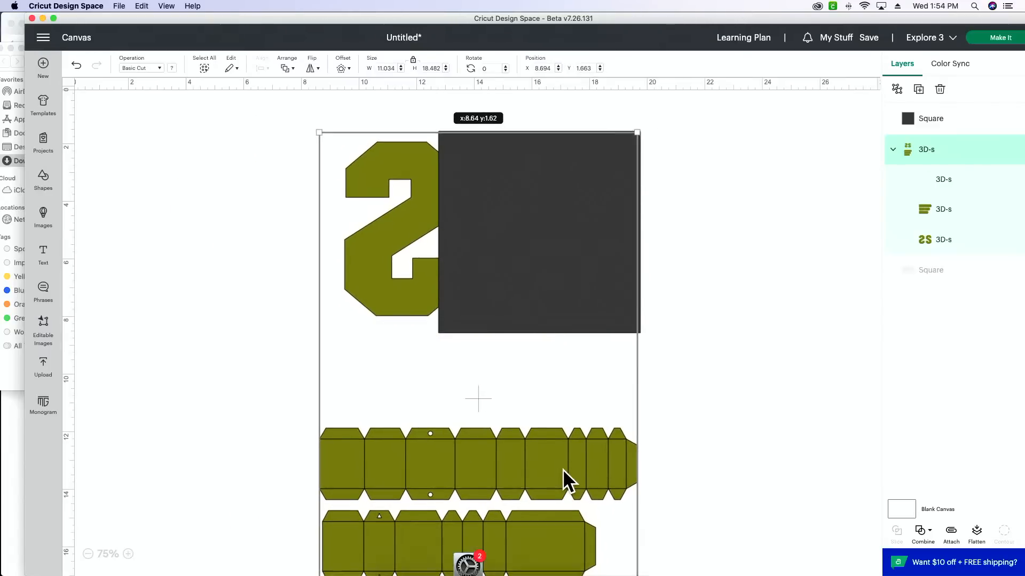
pyautogui.click(287, 68)
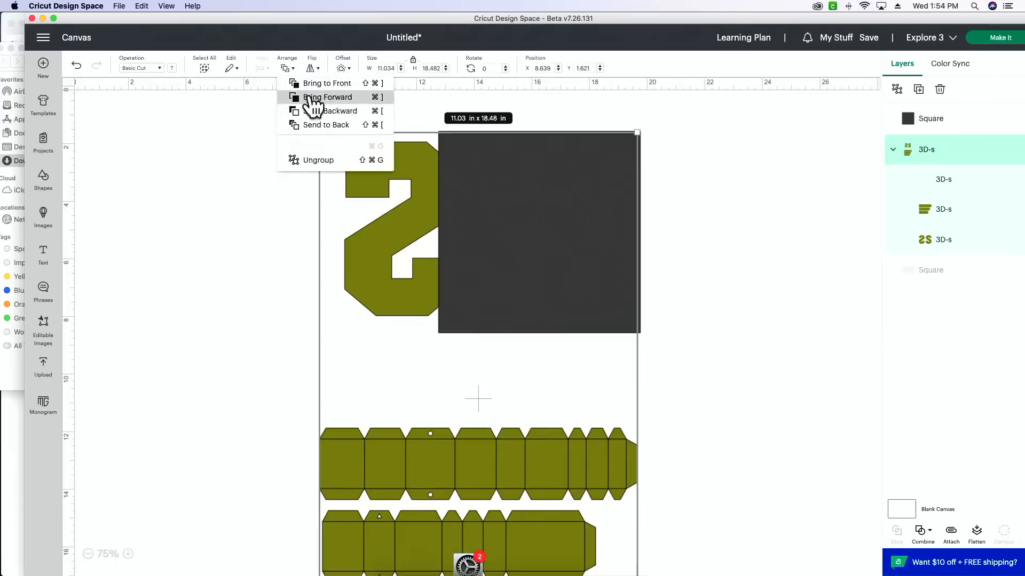
pyautogui.click(327, 85)
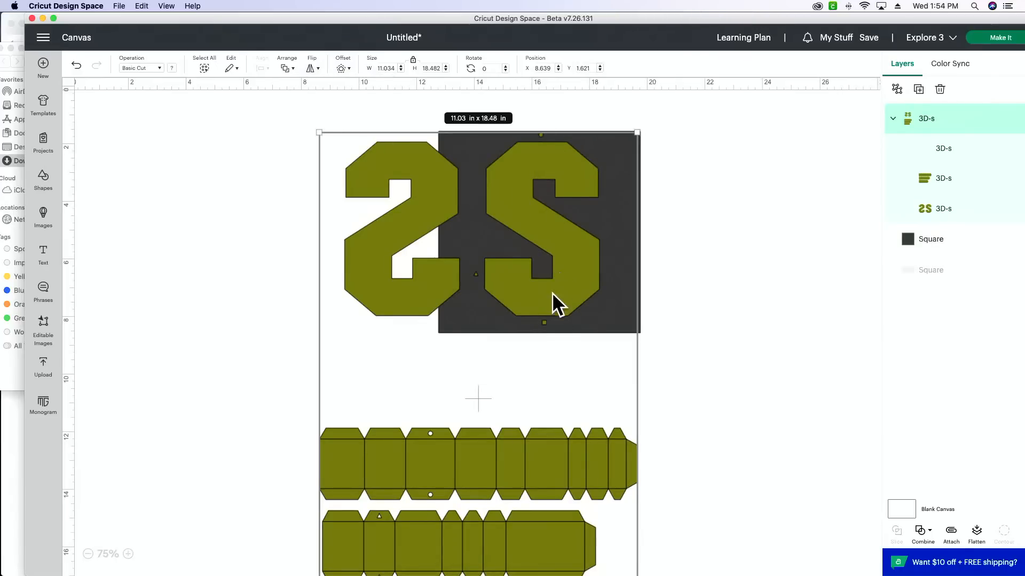
# - Move the 3D letter group off the 7 in reference square and delete the square
pyautogui.moveTo(569, 457); pyautogui.dragTo(370, 456)
pyautogui.click(541, 314)
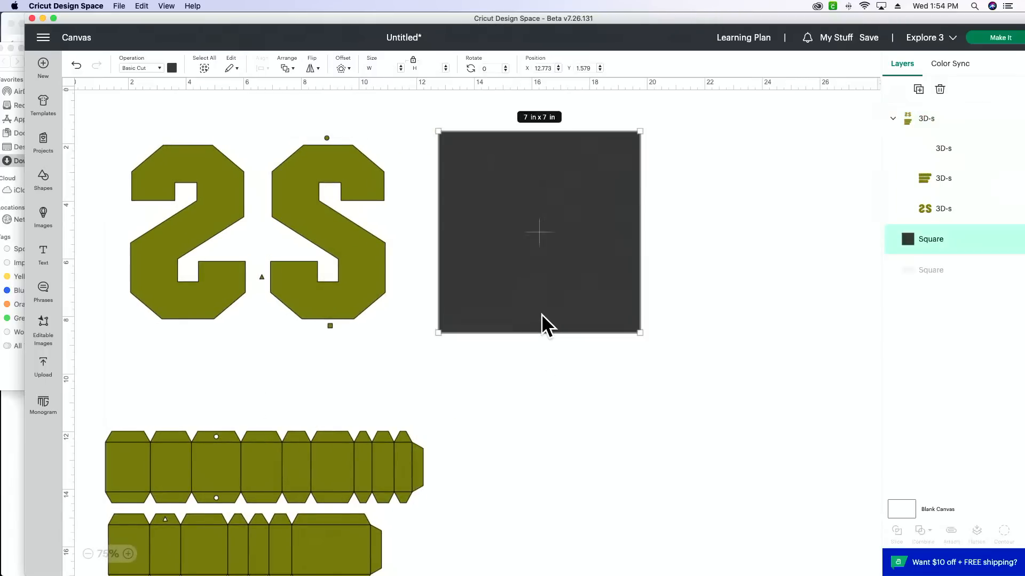
pyautogui.press('Delete')
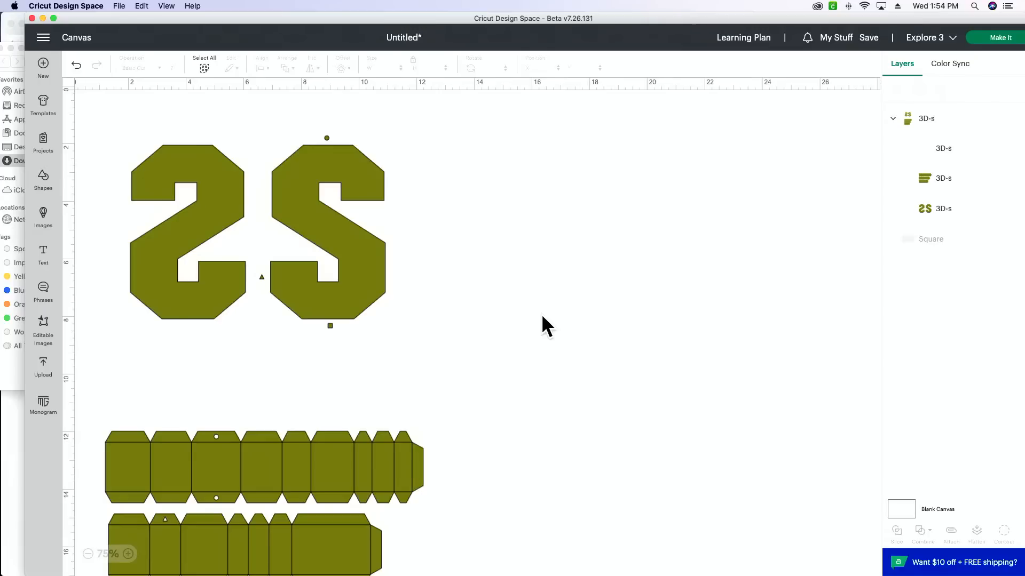
# - Ungroup the 3D letter design and move the pair of S shapes to the right of the side strips
pyautogui.click(88, 554)
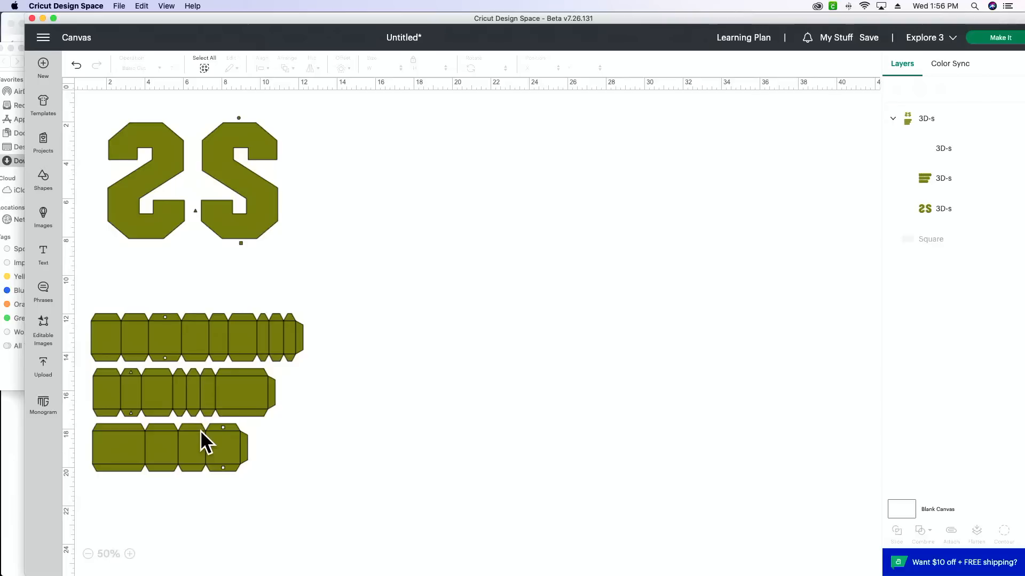
pyautogui.click(200, 217)
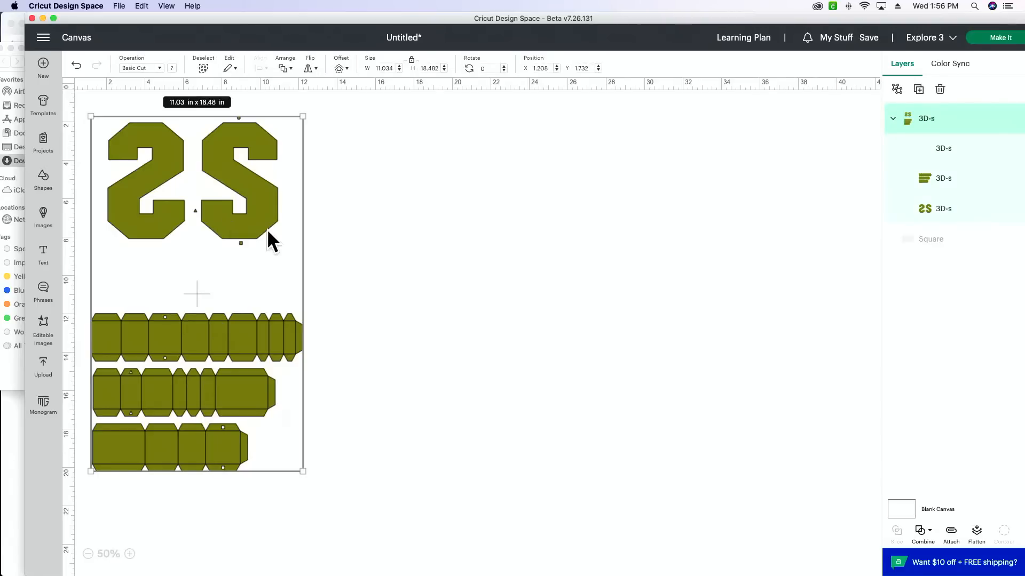
pyautogui.click(897, 90)
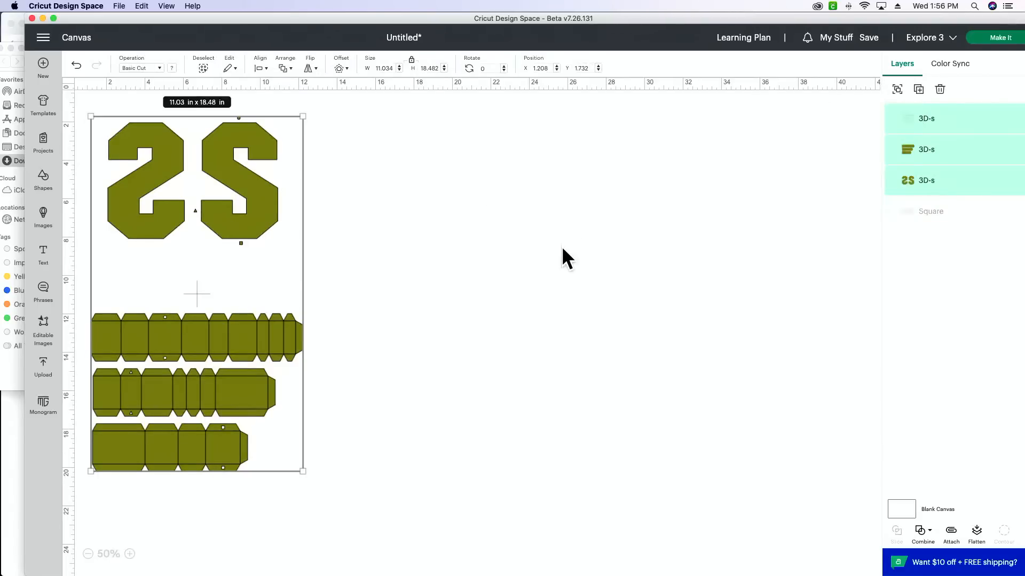
pyautogui.click(566, 259)
pyautogui.click(131, 217)
pyautogui.moveTo(130, 217); pyautogui.dragTo(373, 241)
# - Move the three side strips together up the canvas, level with the pair of S shapes
pyautogui.click(262, 336)
pyautogui.click(185, 311)
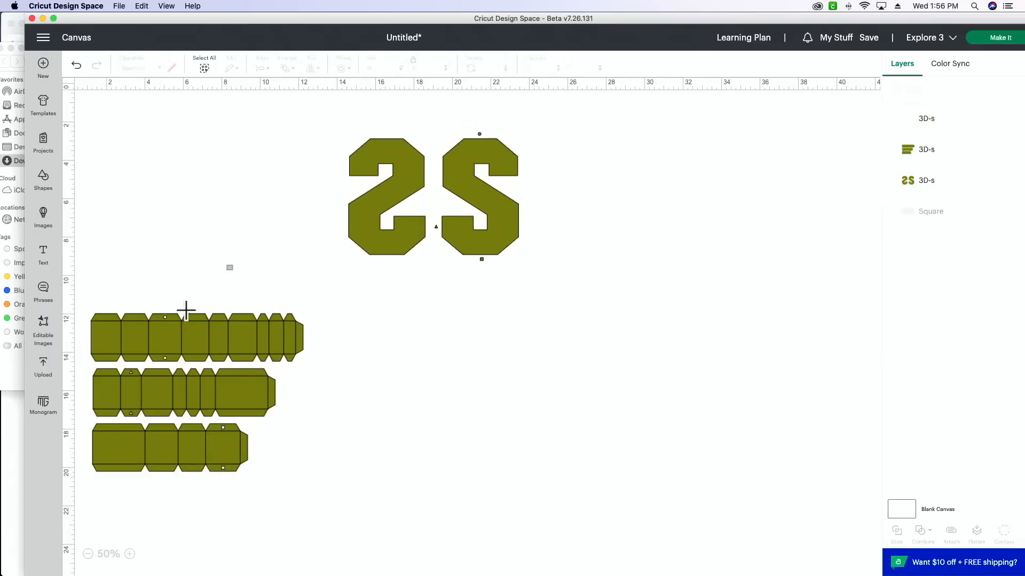
pyautogui.moveTo(186, 310); pyautogui.dragTo(128, 518)
pyautogui.moveTo(159, 443); pyautogui.dragTo(161, 267)
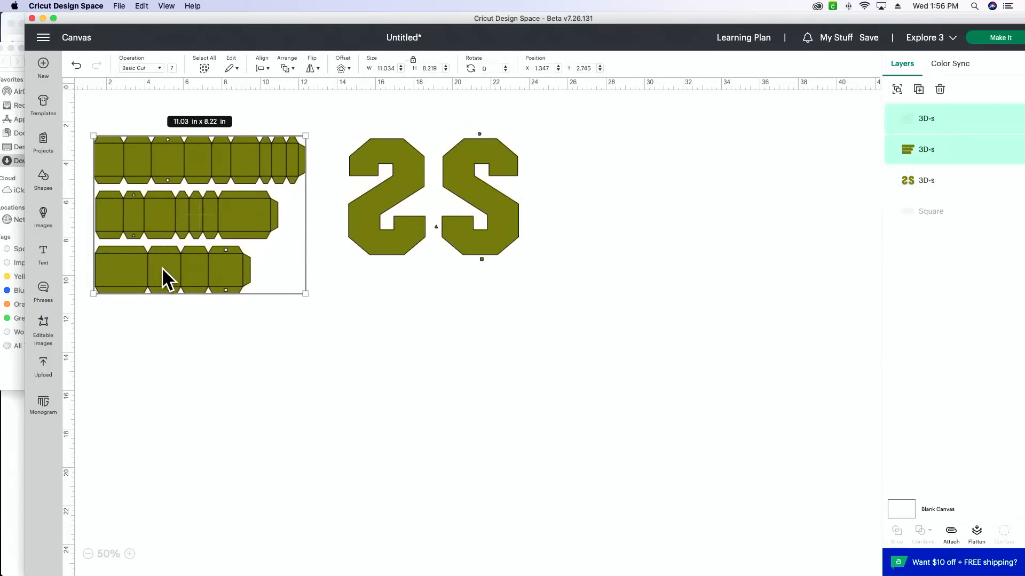
pyautogui.click(167, 368)
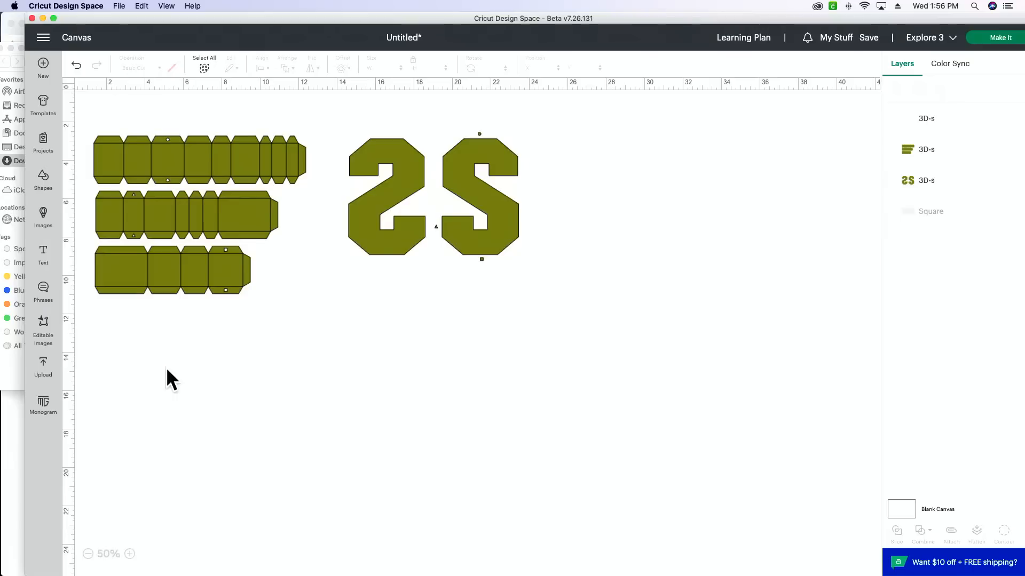
# - Shift the S pair further right and cover the mirrored S with a square stretched to about 4.86 × 7.33 in, proportions unlocked
pyautogui.click(433, 241)
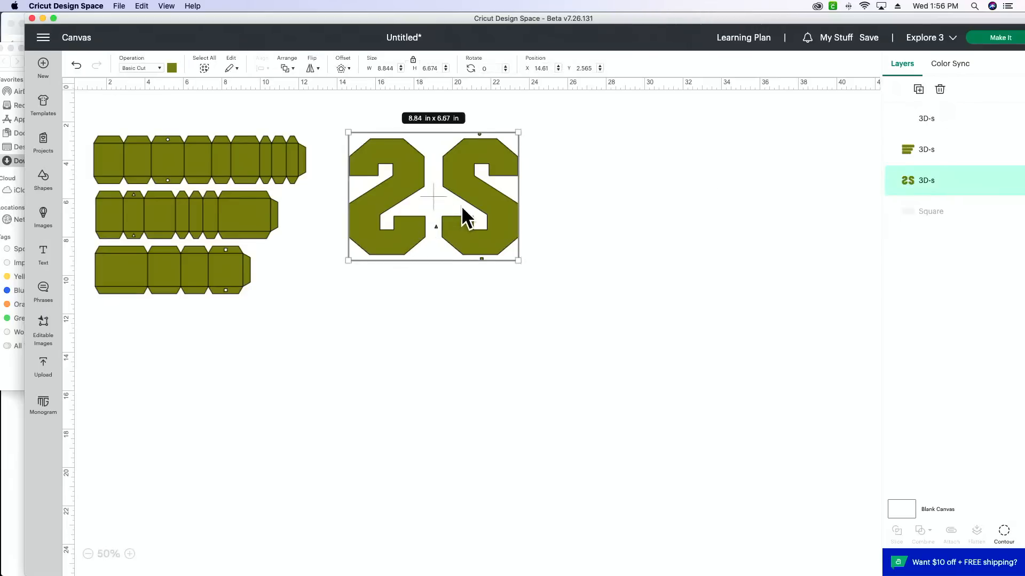
pyautogui.moveTo(462, 208); pyautogui.dragTo(492, 217)
pyautogui.click(42, 185)
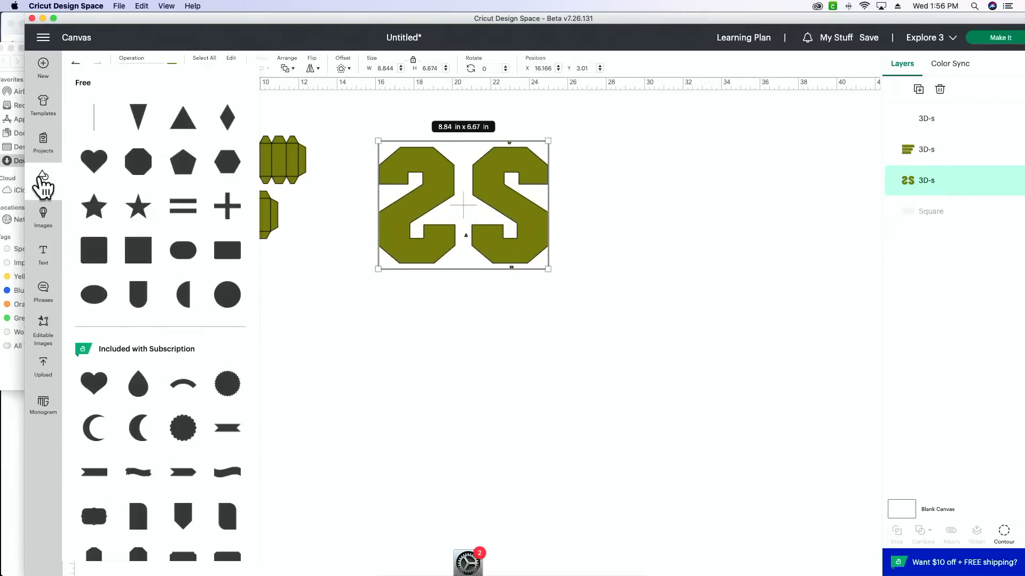
pyautogui.click(140, 251)
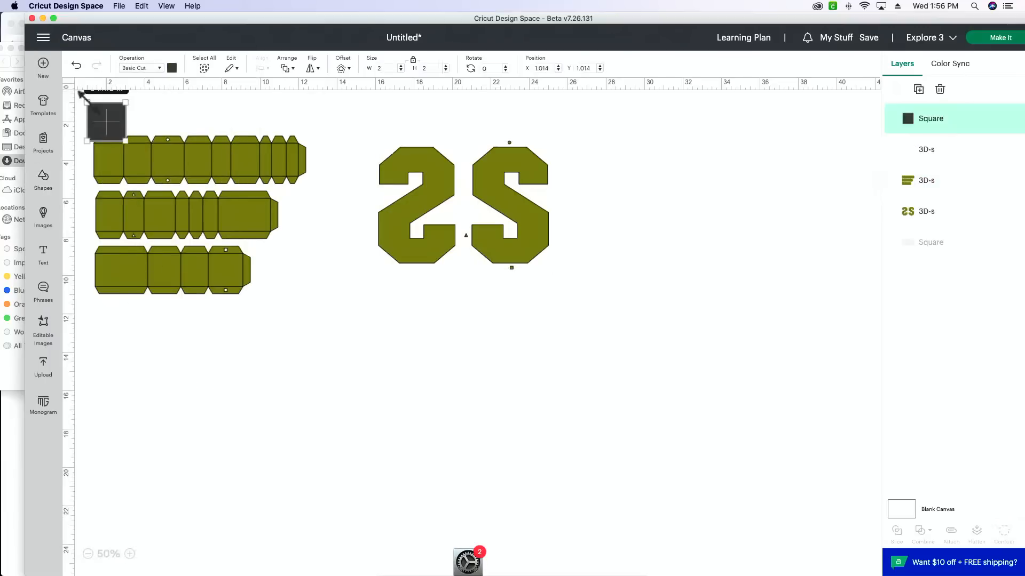
pyautogui.moveTo(107, 122); pyautogui.dragTo(461, 281)
pyautogui.click(412, 61)
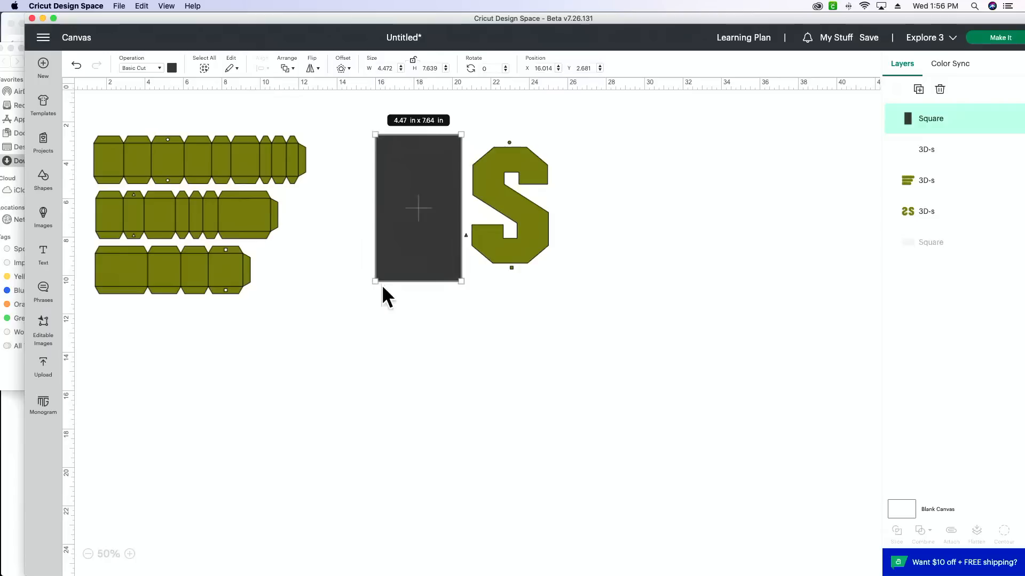
pyautogui.moveTo(376, 281); pyautogui.dragTo(368, 275)
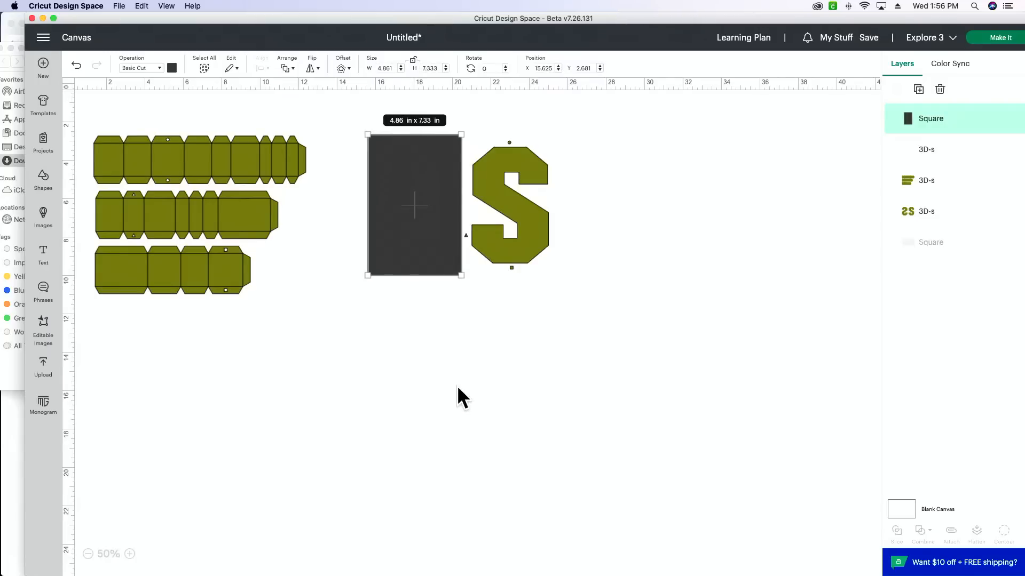
# - Slice the S pair with the covering rectangle and delete the leftover rectangle piece
pyautogui.moveTo(480, 273); pyautogui.dragTo(394, 168)
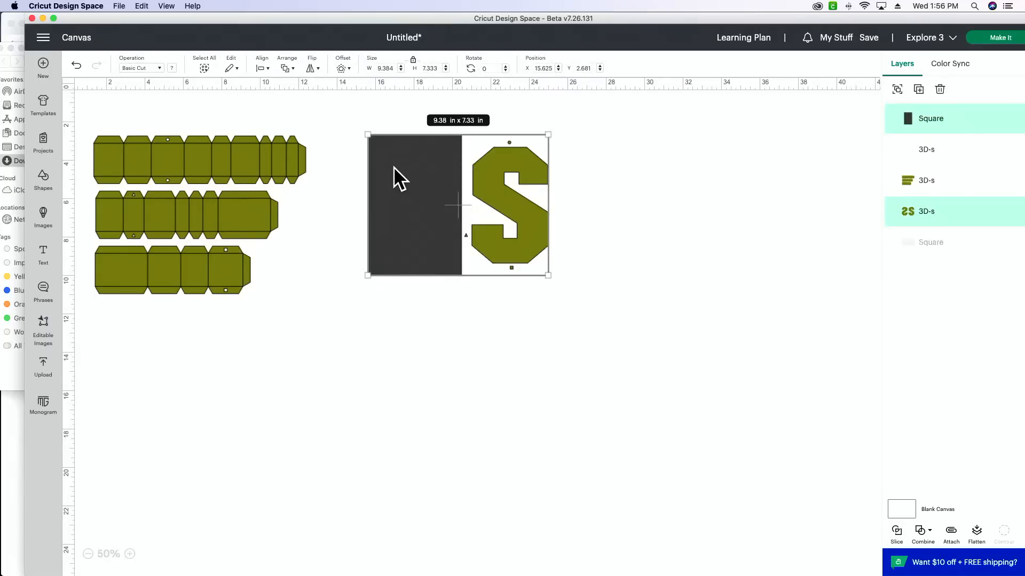
pyautogui.click(900, 532)
pyautogui.moveTo(451, 273); pyautogui.dragTo(286, 472)
pyautogui.press('Delete')
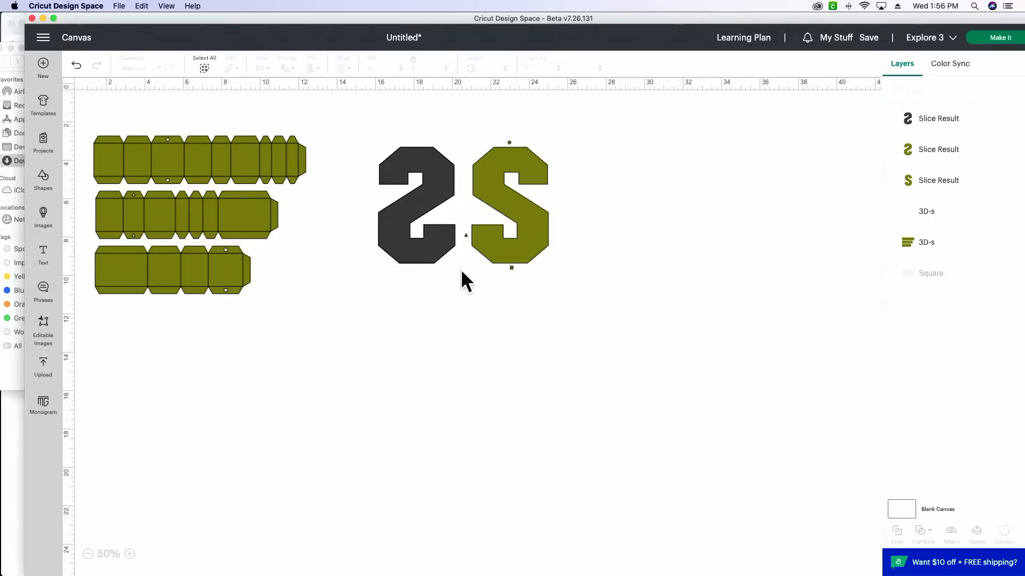
# - Separate the slice results, placing the dark S below and spacing the two olive S shapes apart
pyautogui.moveTo(440, 249); pyautogui.dragTo(424, 415)
pyautogui.click(438, 243)
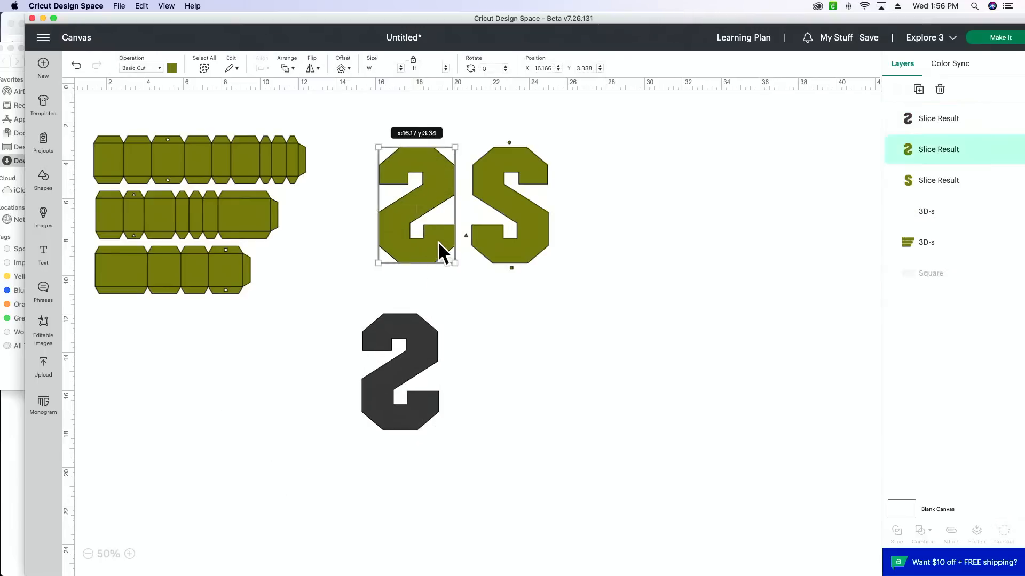
pyautogui.moveTo(437, 241); pyautogui.dragTo(410, 246)
pyautogui.moveTo(511, 234); pyautogui.dragTo(531, 236)
pyautogui.moveTo(378, 390); pyautogui.dragTo(374, 366)
pyautogui.moveTo(389, 203); pyautogui.dragTo(426, 196)
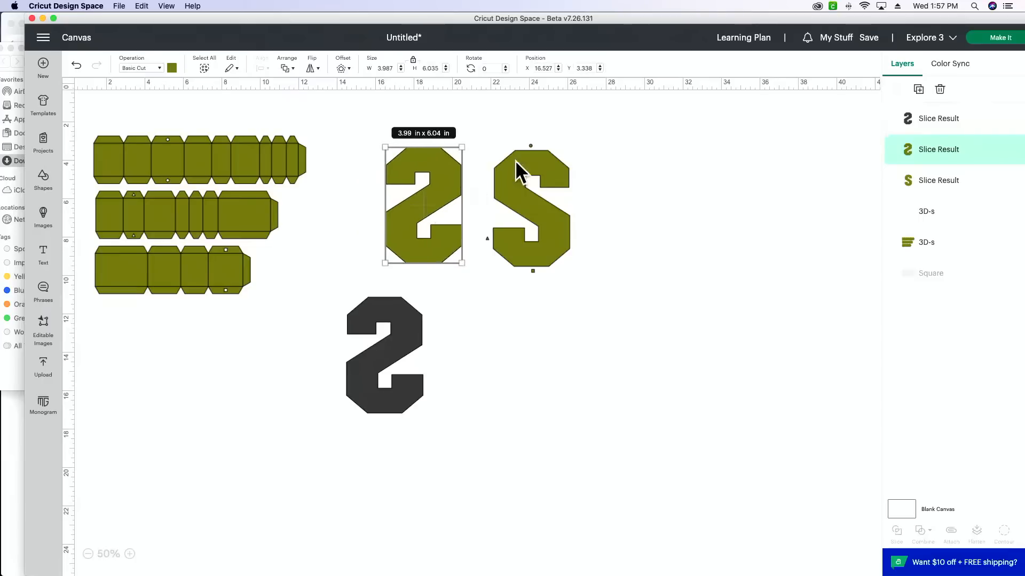
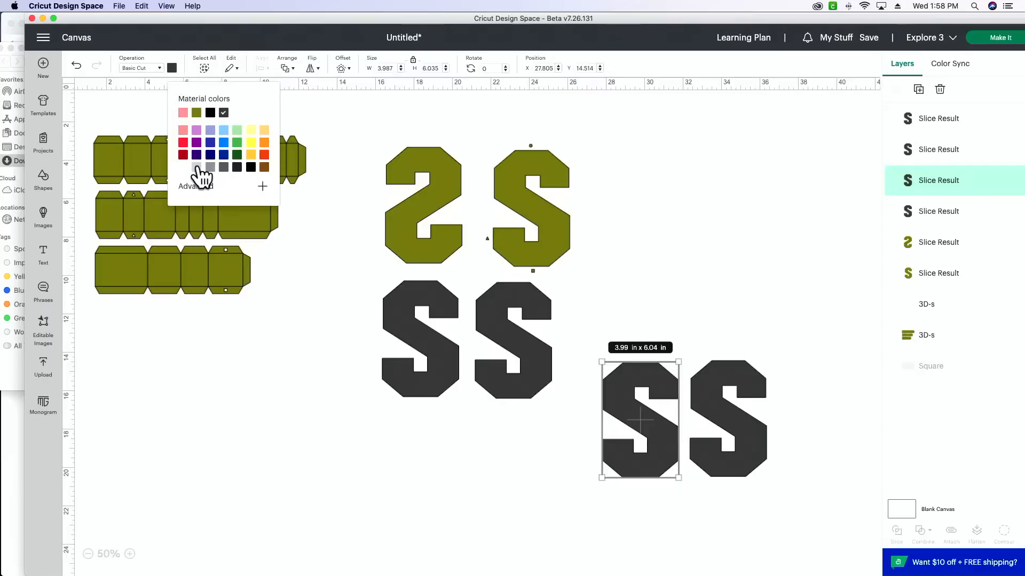
# - Colour the left S of the lower-right dark pair light grey
pyautogui.click(197, 167)
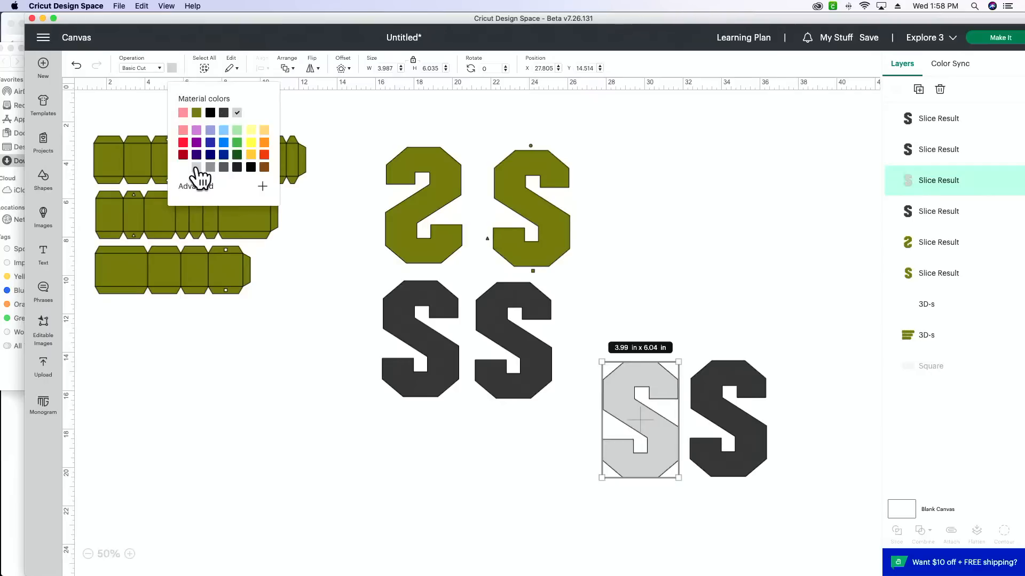
pyautogui.click(548, 427)
pyautogui.click(613, 404)
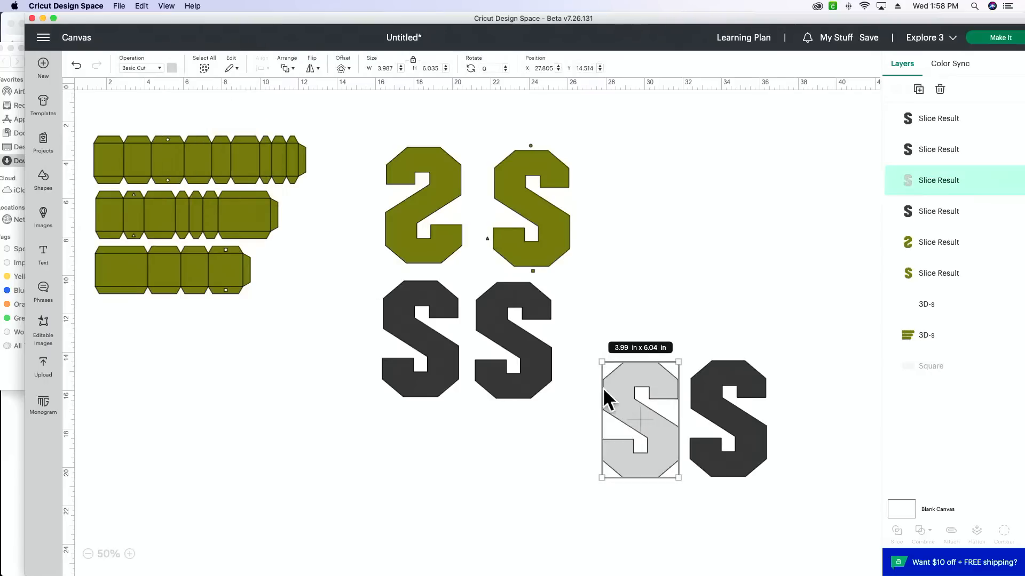
# - Create an inward offset of -0.25 in with rounded corners from the light grey S
pyautogui.click(344, 69)
pyautogui.moveTo(326, 132); pyautogui.dragTo(310, 131)
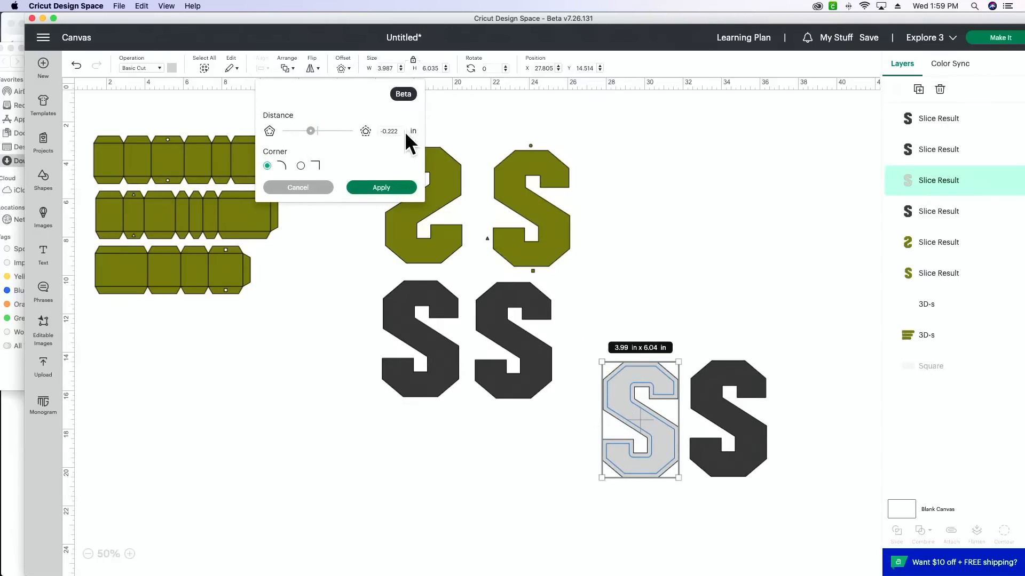
pyautogui.press('BackSpace')
pyautogui.write('5')
pyautogui.press('BackSpace')
pyautogui.press('BackSpace')
pyautogui.write('5')
pyautogui.click(392, 188)
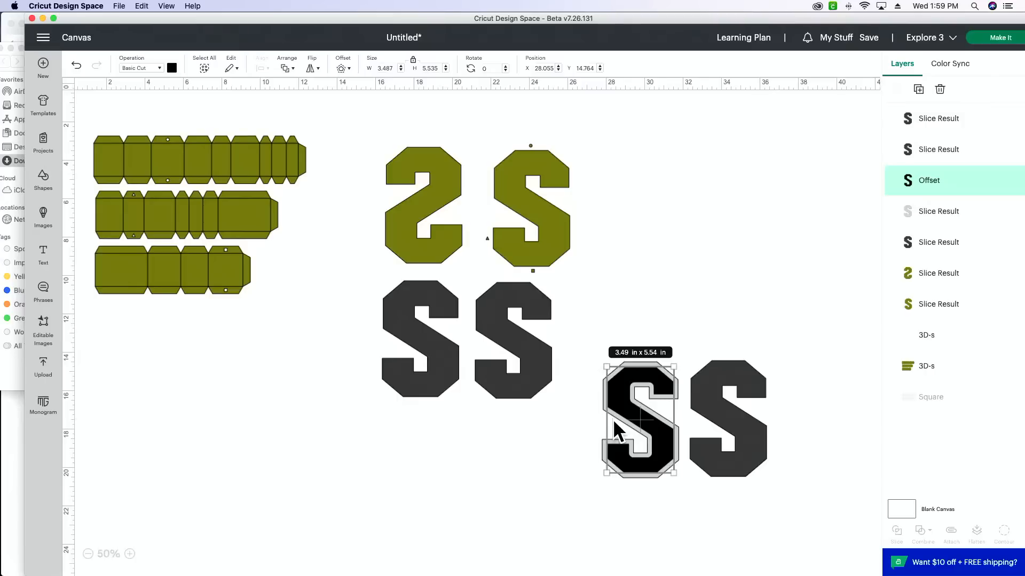
# - Slice the offset out of the light grey S, move the resulting grey outline clear, and delete the leftover solid S pieces
pyautogui.moveTo(641, 514); pyautogui.dragTo(623, 422)
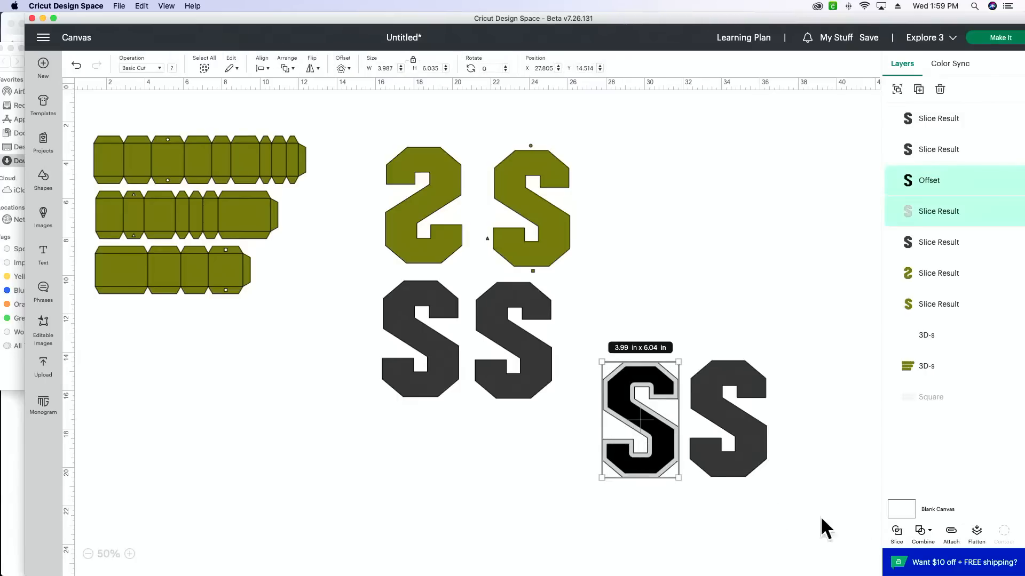
pyautogui.click(897, 532)
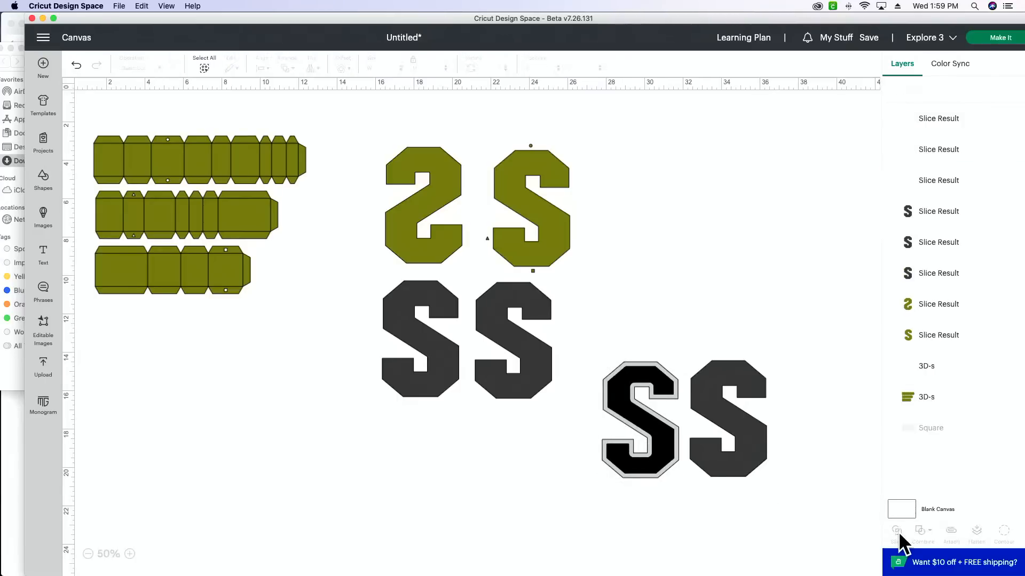
pyautogui.moveTo(658, 474); pyautogui.dragTo(553, 512)
pyautogui.click(643, 492)
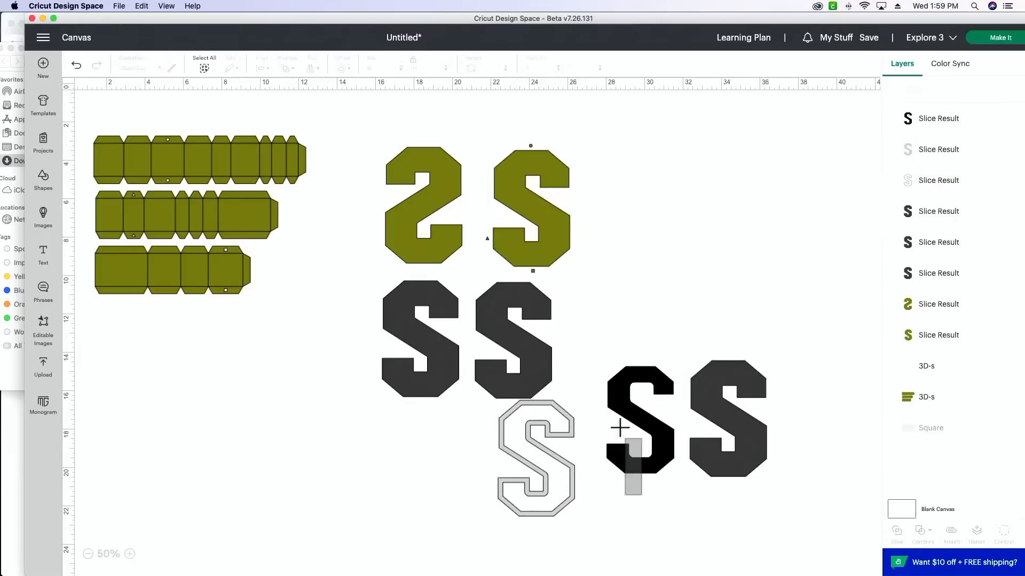
pyautogui.click(619, 412)
pyautogui.press('Delete')
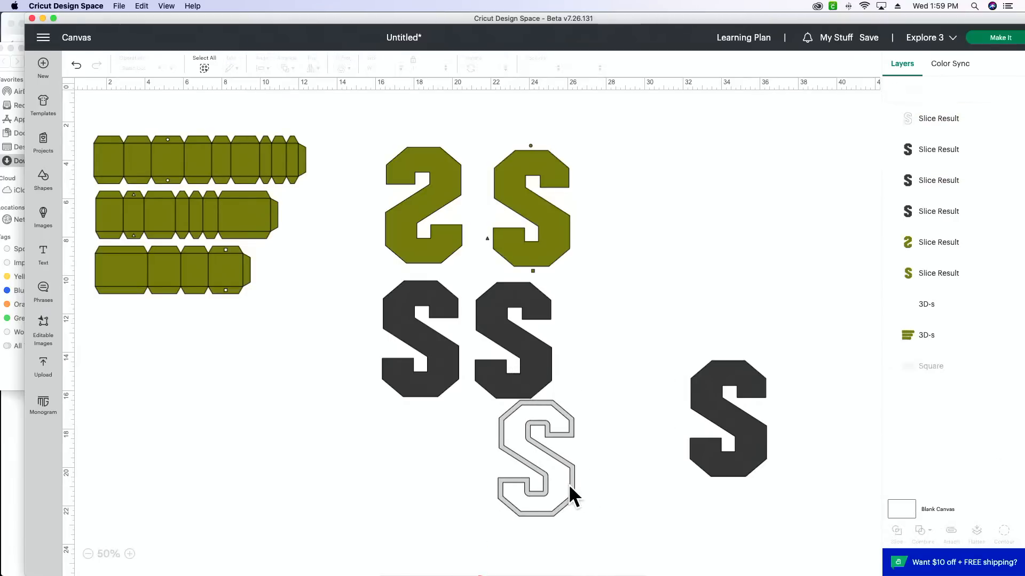
# - Position the grey outline S beside the dark S pair and move the remaining lower dark S up next to it
pyautogui.moveTo(568, 484); pyautogui.dragTo(547, 366)
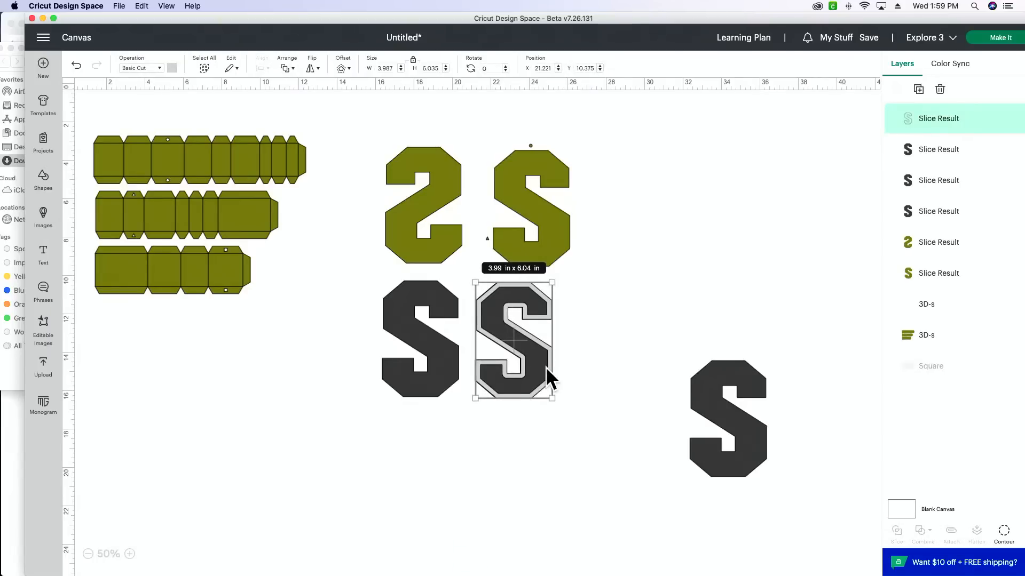
pyautogui.moveTo(546, 367); pyautogui.dragTo(651, 383)
pyautogui.moveTo(710, 408); pyautogui.dragTo(706, 350)
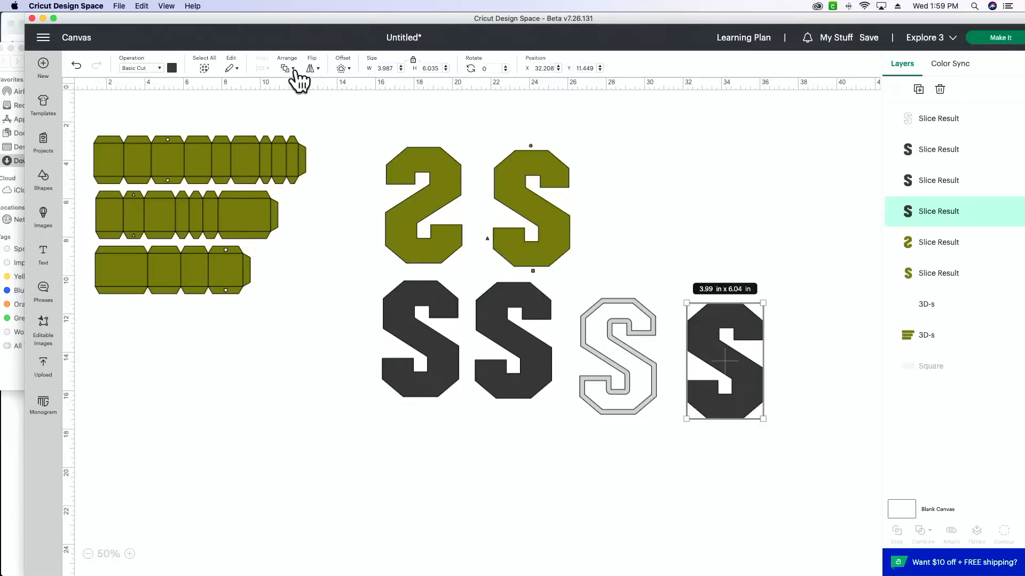
# - Colour the dark S beside the grey outline light grey and create an inward offset of -0.15 in with rounded corners from it
pyautogui.click(172, 68)
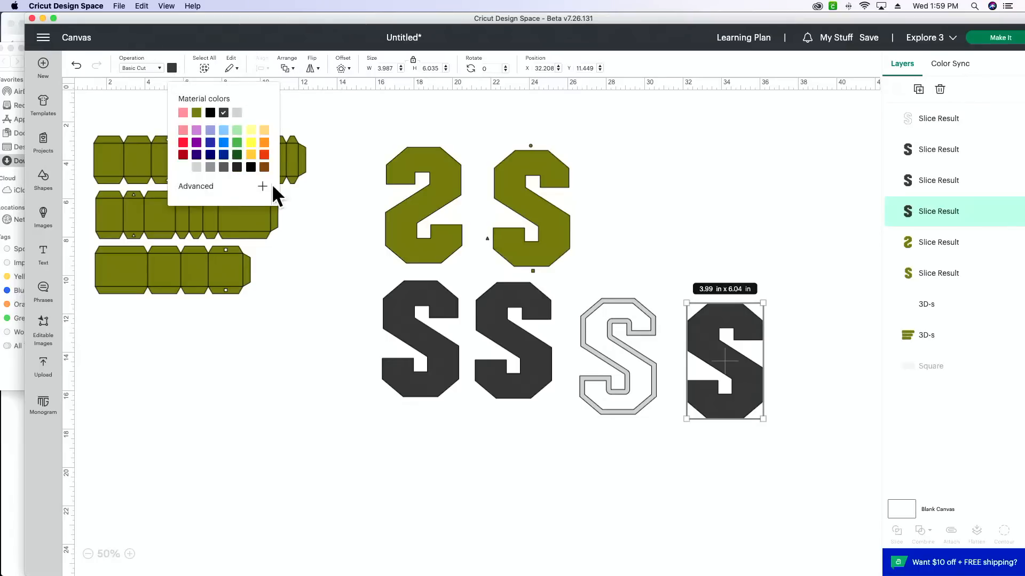
pyautogui.click(196, 167)
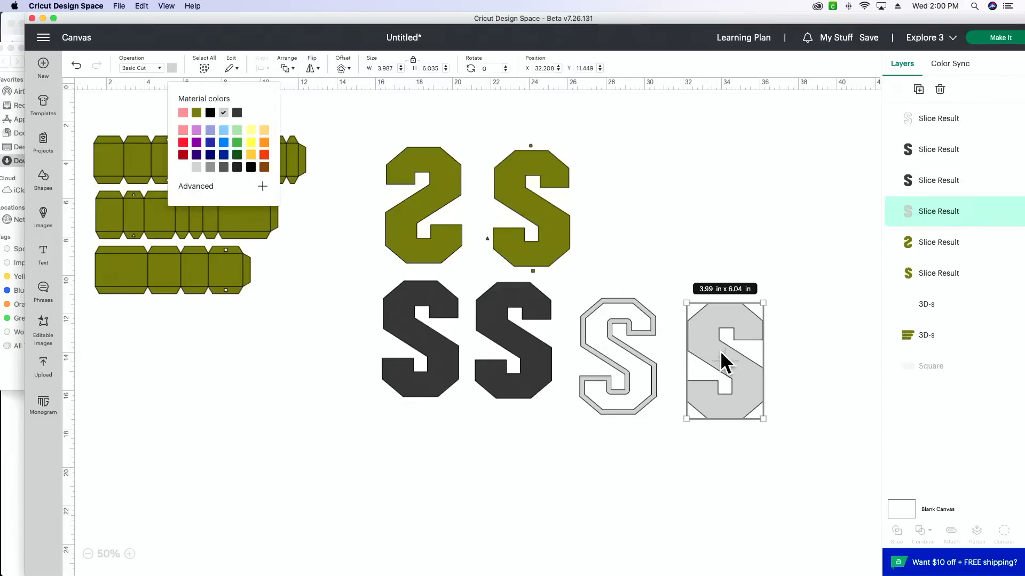
pyautogui.click(342, 69)
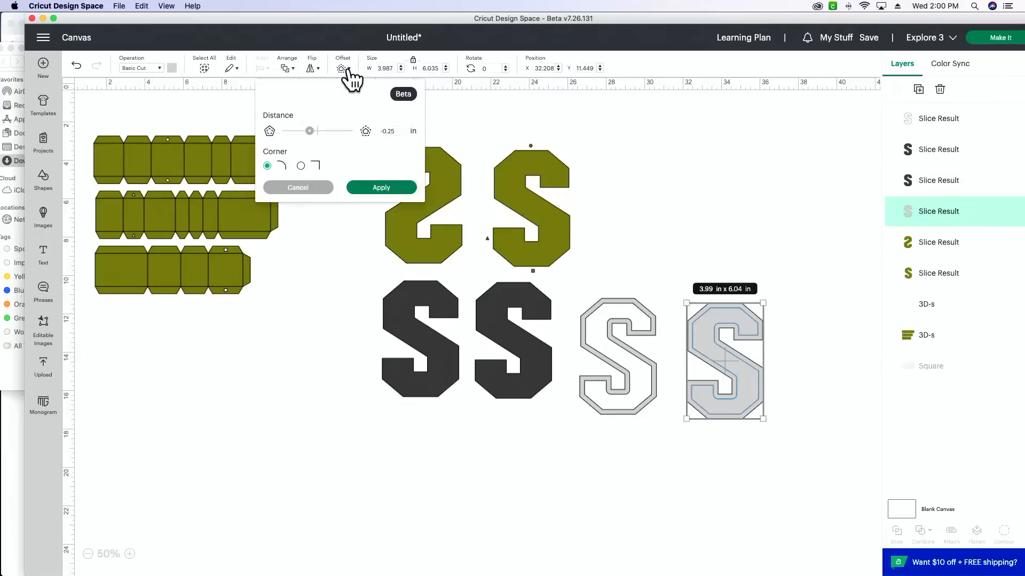
pyautogui.click(400, 132)
pyautogui.press('BackSpace')
pyautogui.press('BackSpace')
pyautogui.write('15')
pyautogui.press('Tab')
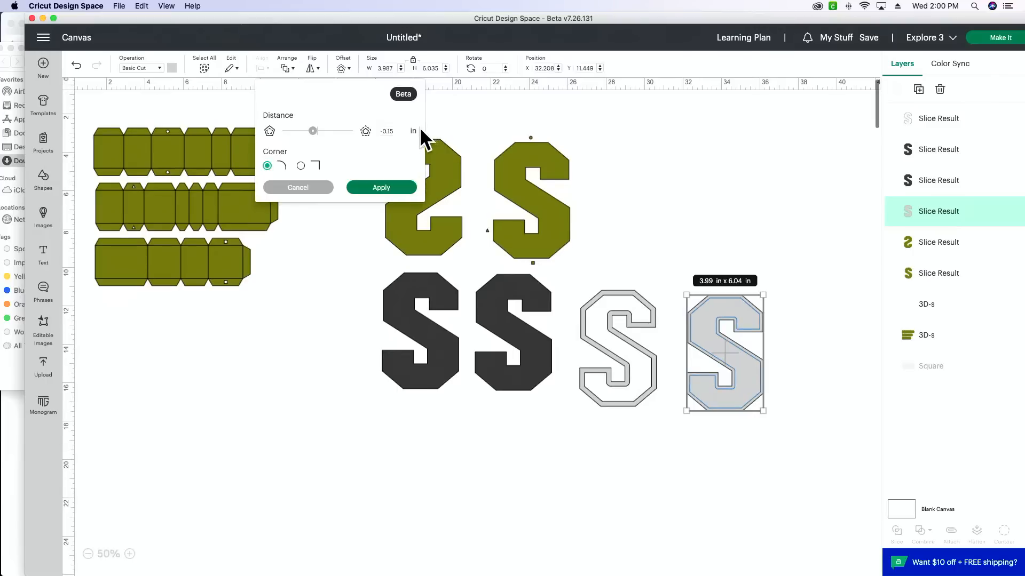
pyautogui.click(404, 188)
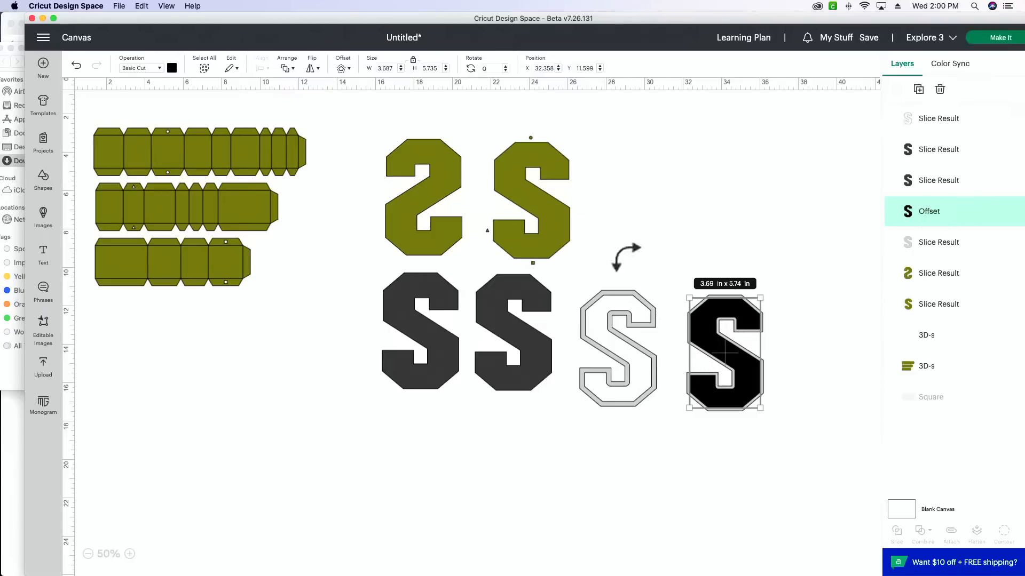
# - Offset the black S inward by a further -0.15 in with rounded corners and delete the light grey S behind it
pyautogui.click(342, 69)
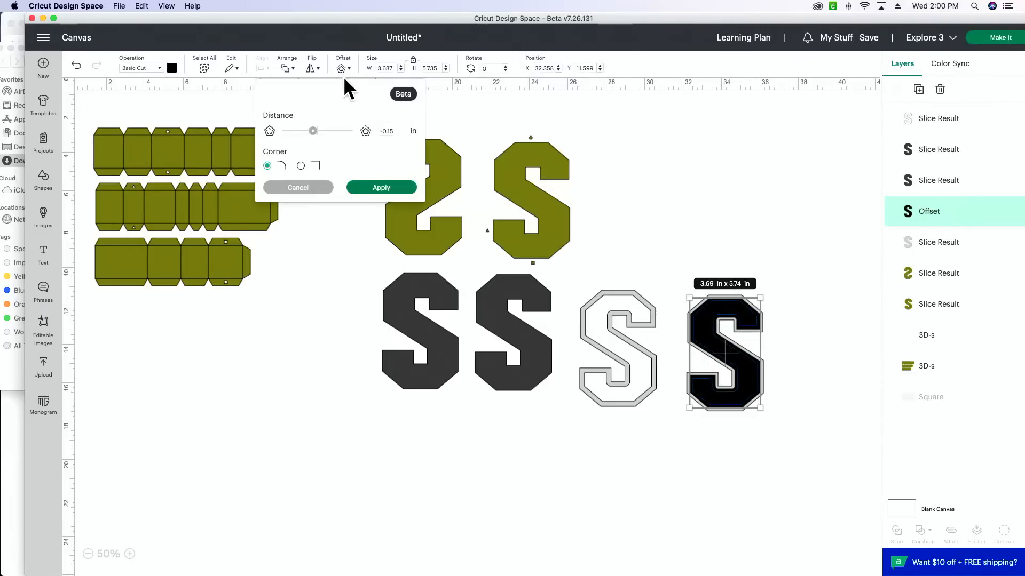
pyautogui.click(396, 187)
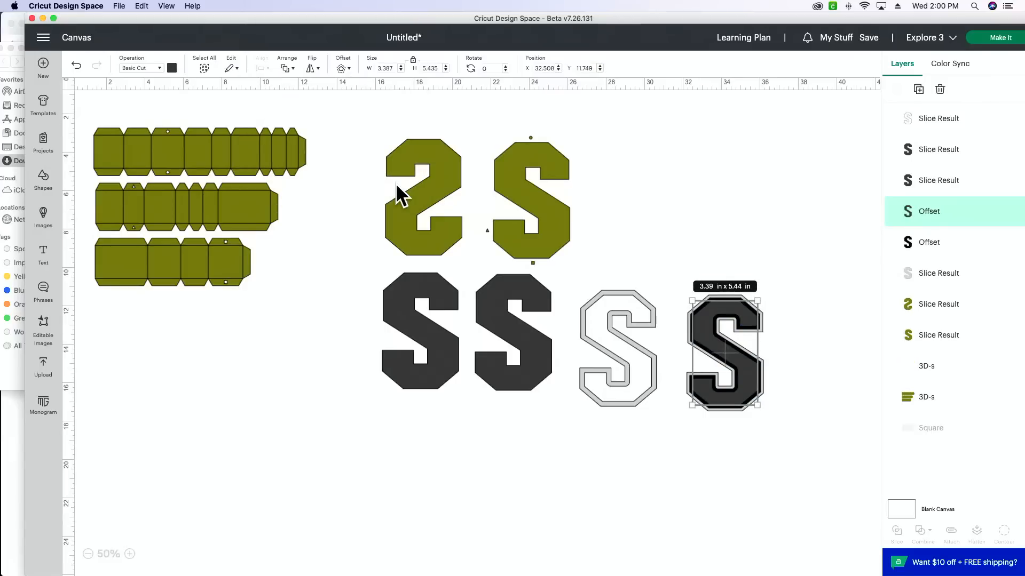
pyautogui.click(790, 449)
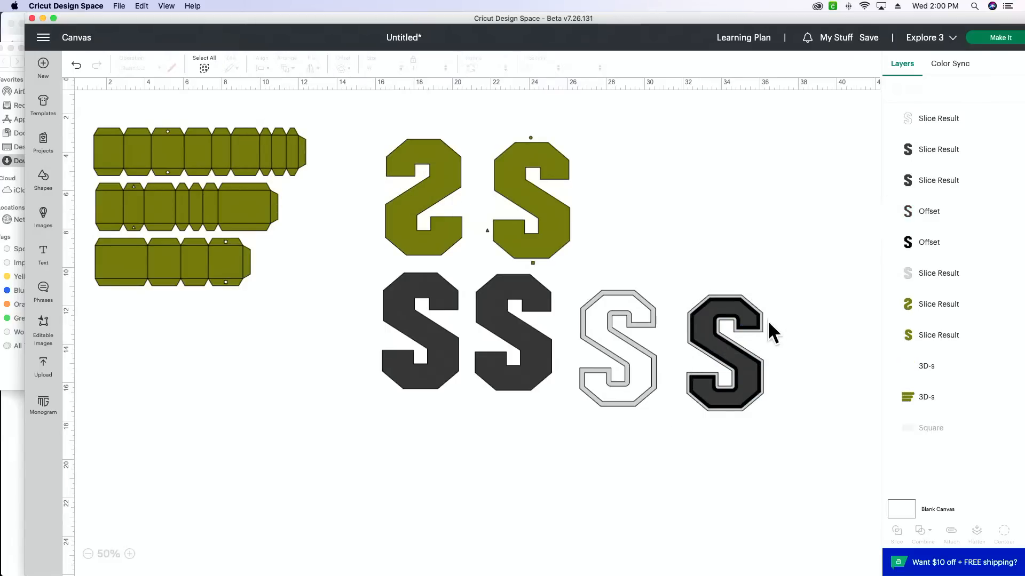
pyautogui.moveTo(761, 325); pyautogui.dragTo(825, 189)
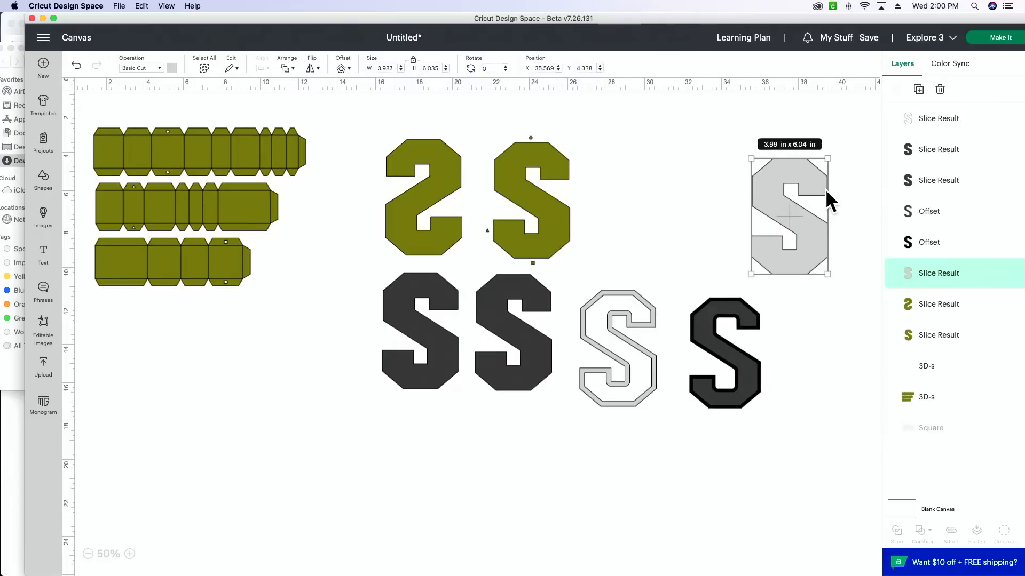
pyautogui.press('Delete')
# - Slice the two stacked offset S shapes and delete the solid leftover pieces, keeping the thin black outline
pyautogui.moveTo(790, 275); pyautogui.dragTo(715, 412)
pyautogui.click(896, 531)
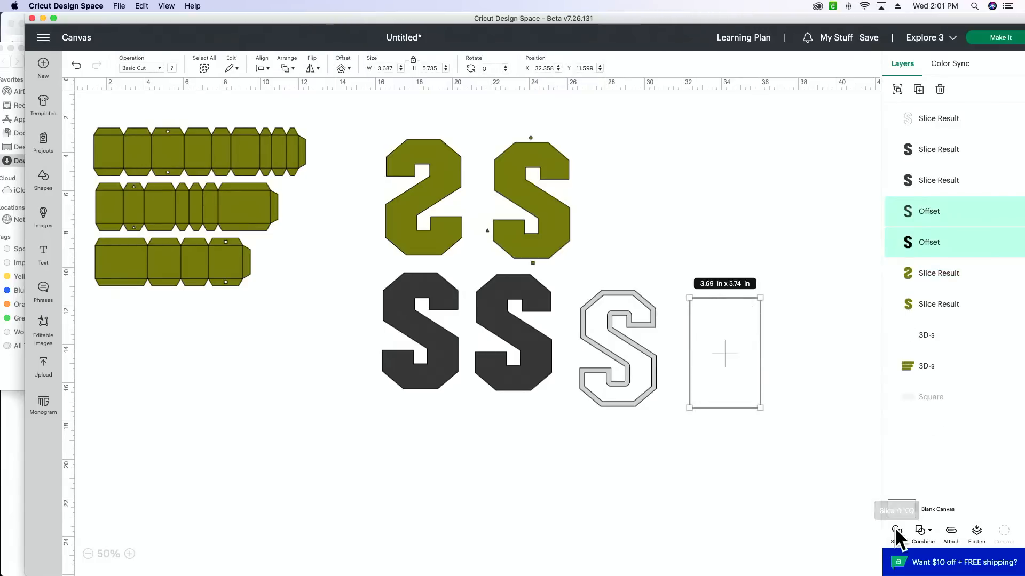
pyautogui.moveTo(741, 371); pyautogui.dragTo(857, 376)
pyautogui.moveTo(834, 415); pyautogui.dragTo(812, 328)
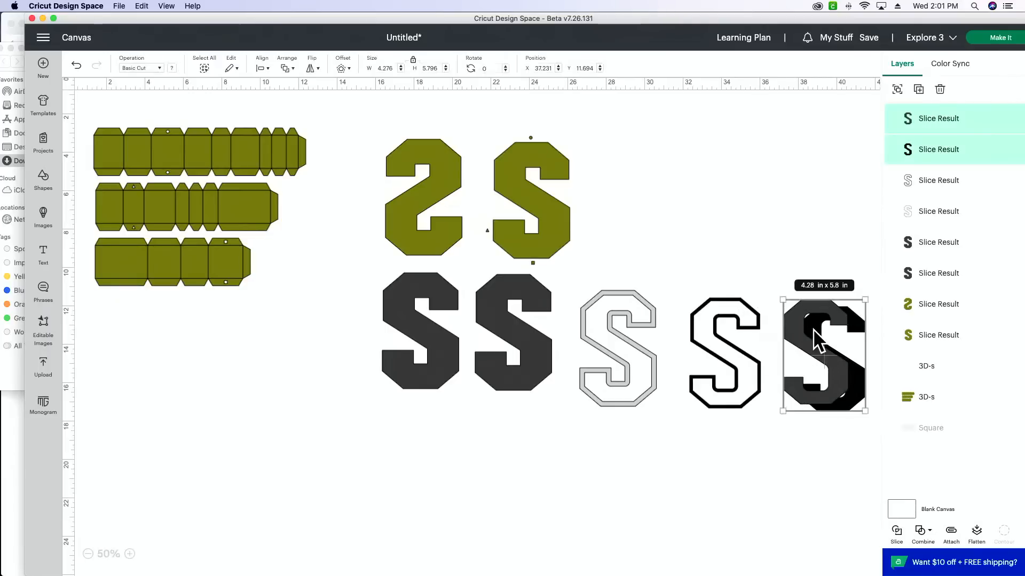
pyautogui.press('Delete')
# - Test the black outline's fit inside the grey outline and arrange both outlines side by side below the dark S pair
pyautogui.moveTo(745, 378); pyautogui.dragTo(652, 375)
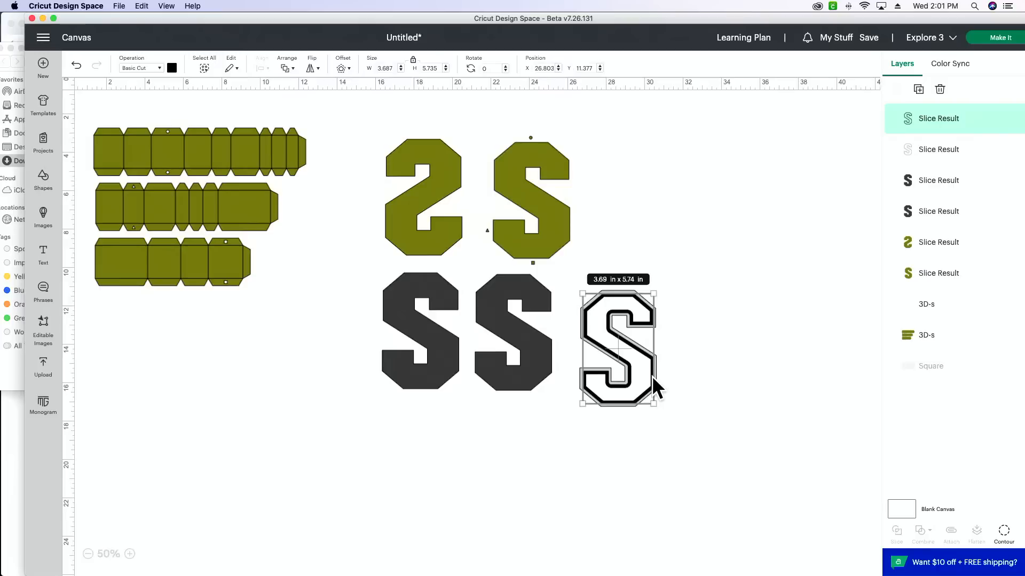
pyautogui.click(605, 457)
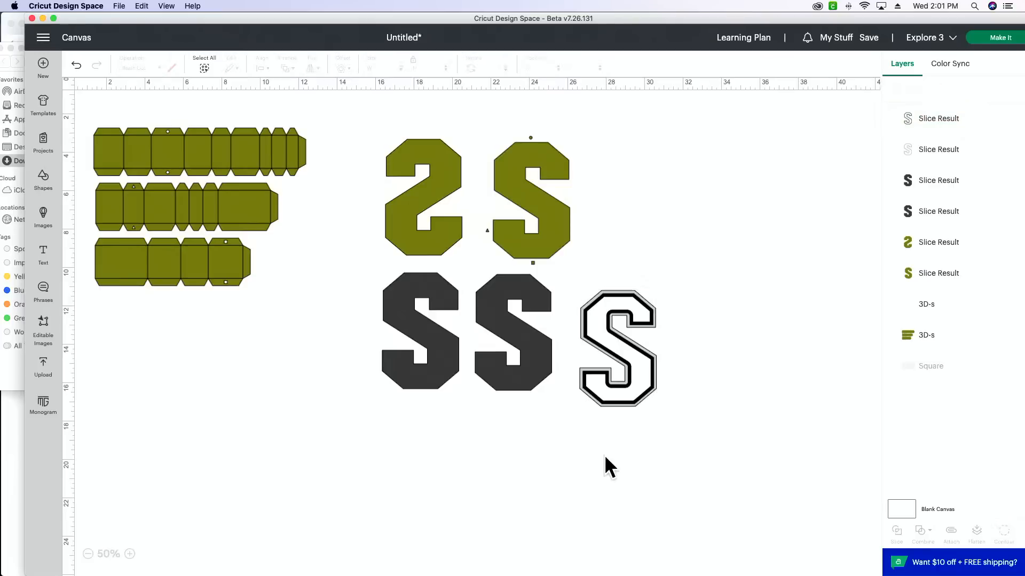
pyautogui.moveTo(591, 405); pyautogui.dragTo(395, 520)
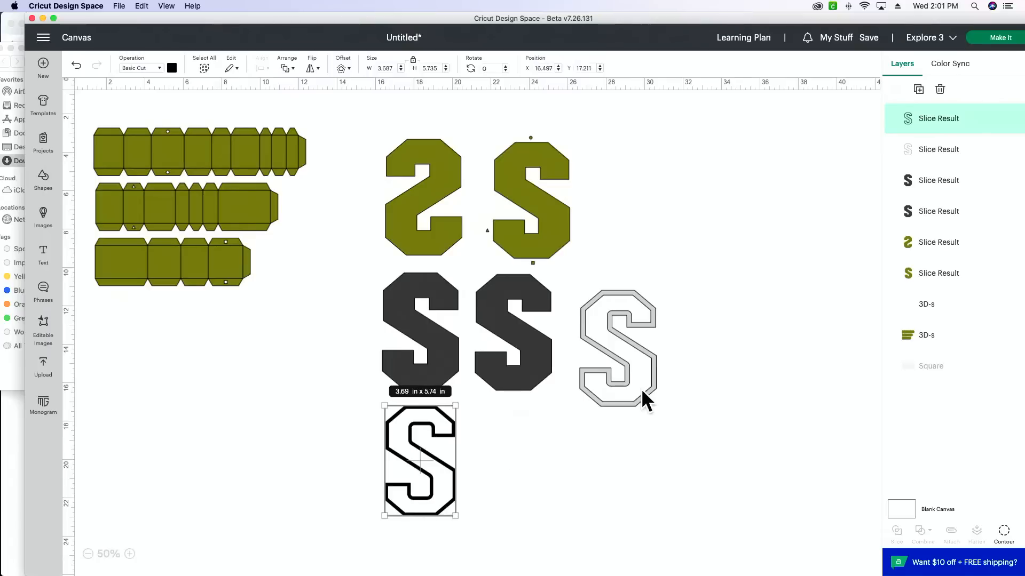
pyautogui.moveTo(642, 391); pyautogui.dragTo(517, 508)
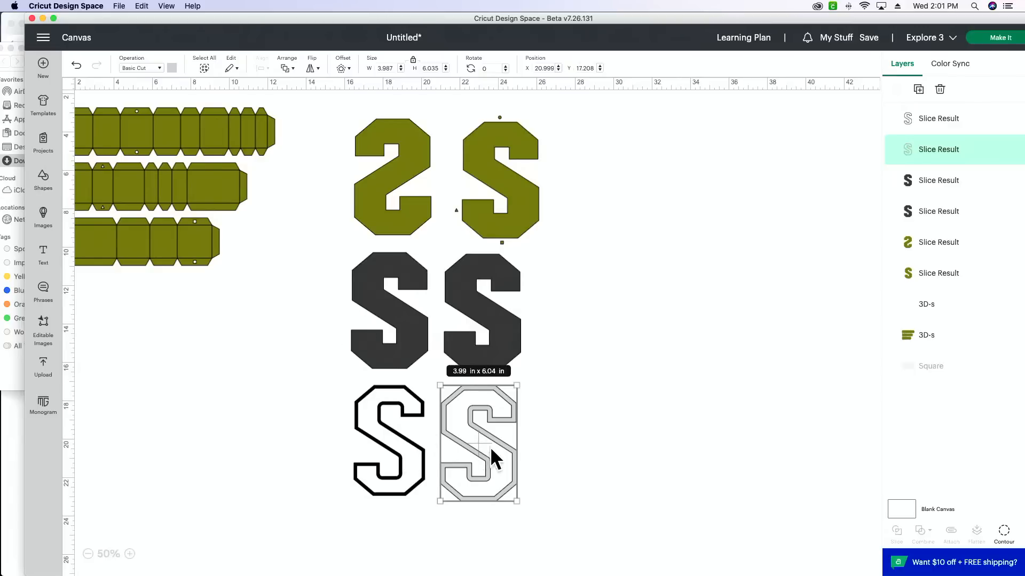
pyautogui.click(657, 422)
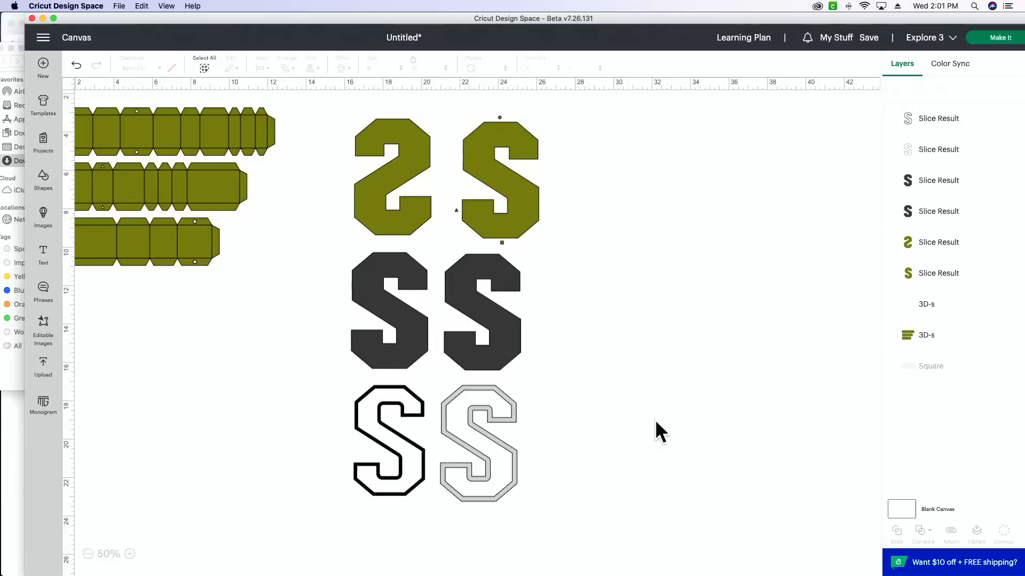
# - Change the operation of the fold-line layer on the olive side strips from Basic Cut to Score
pyautogui.hscroll(-3, 579, 388)
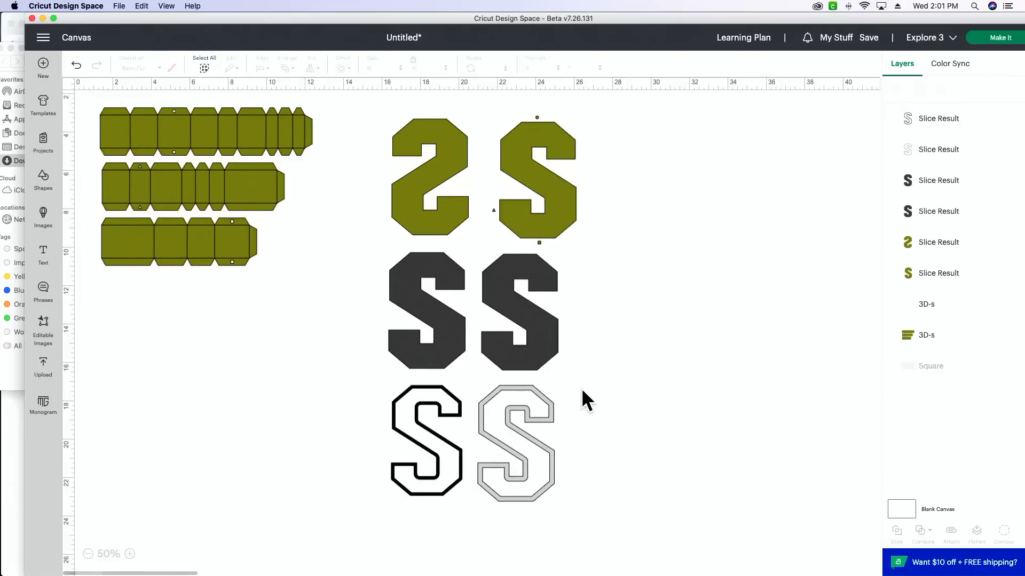
pyautogui.click(222, 242)
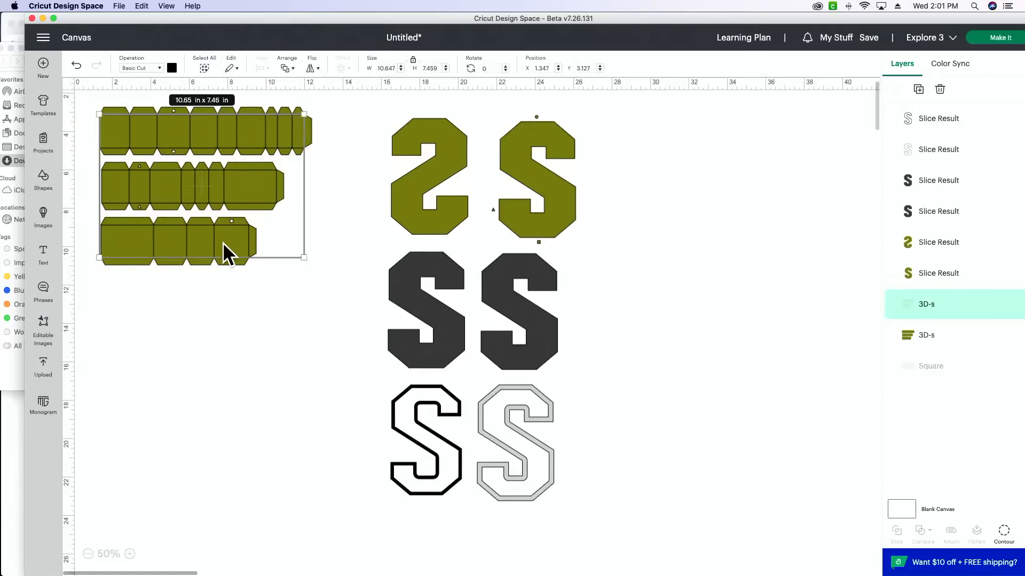
pyautogui.click(203, 321)
pyautogui.click(130, 553)
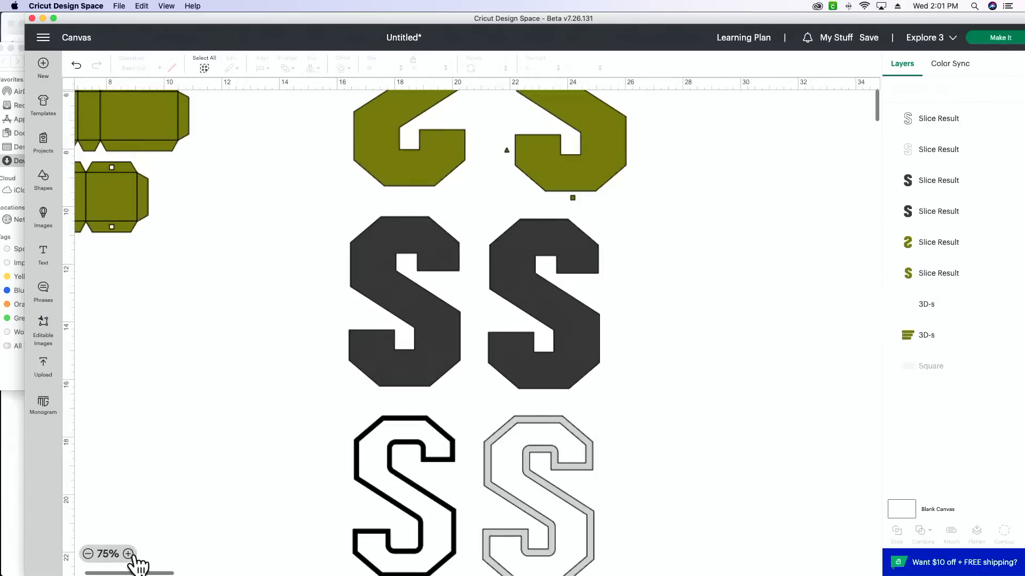
pyautogui.hscroll(-5, 126, 292)
pyautogui.scroll(5, 129, 291)
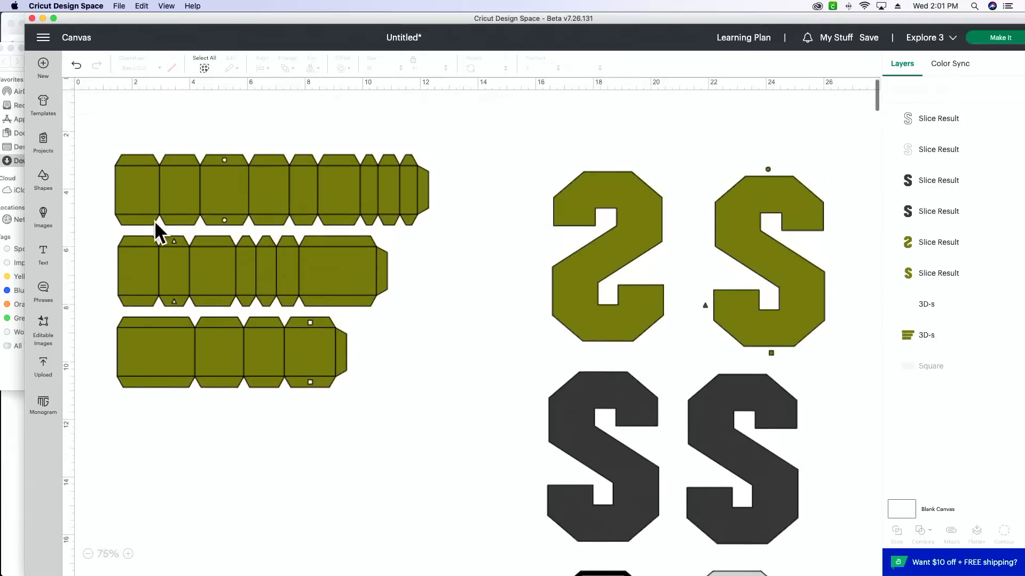
pyautogui.click(234, 361)
pyautogui.click(184, 157)
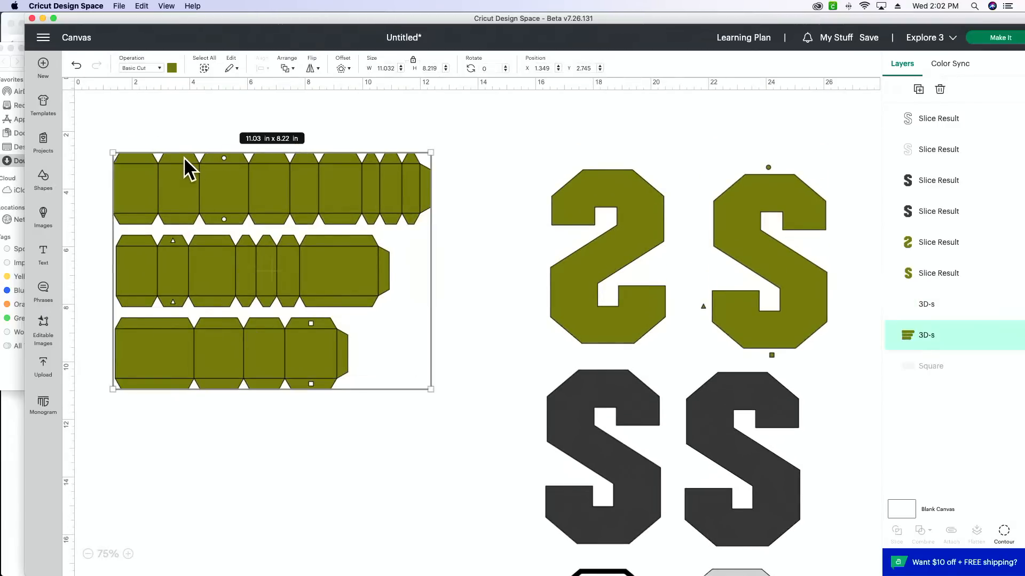
pyautogui.click(173, 408)
pyautogui.click(186, 351)
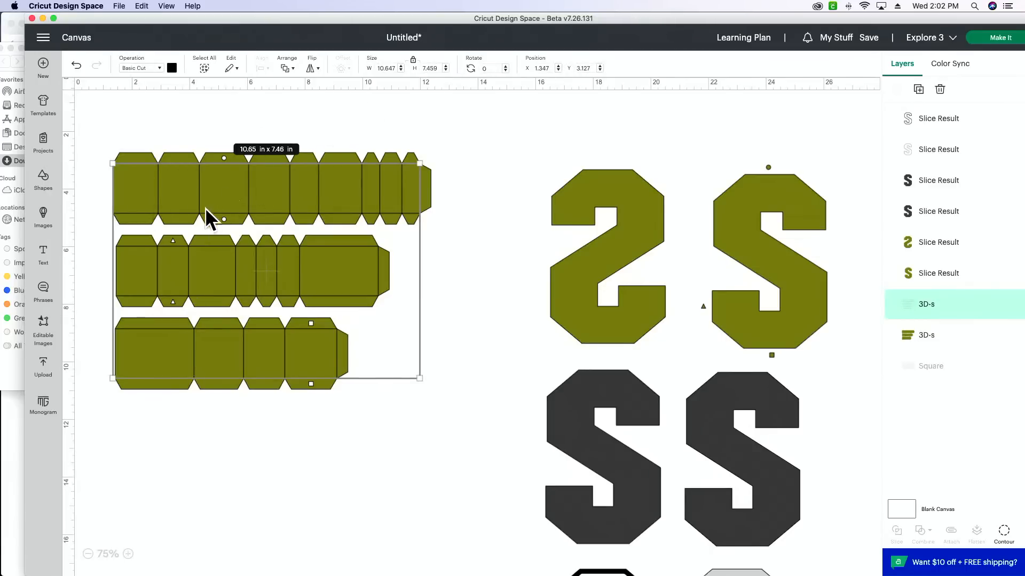
pyautogui.click(154, 72)
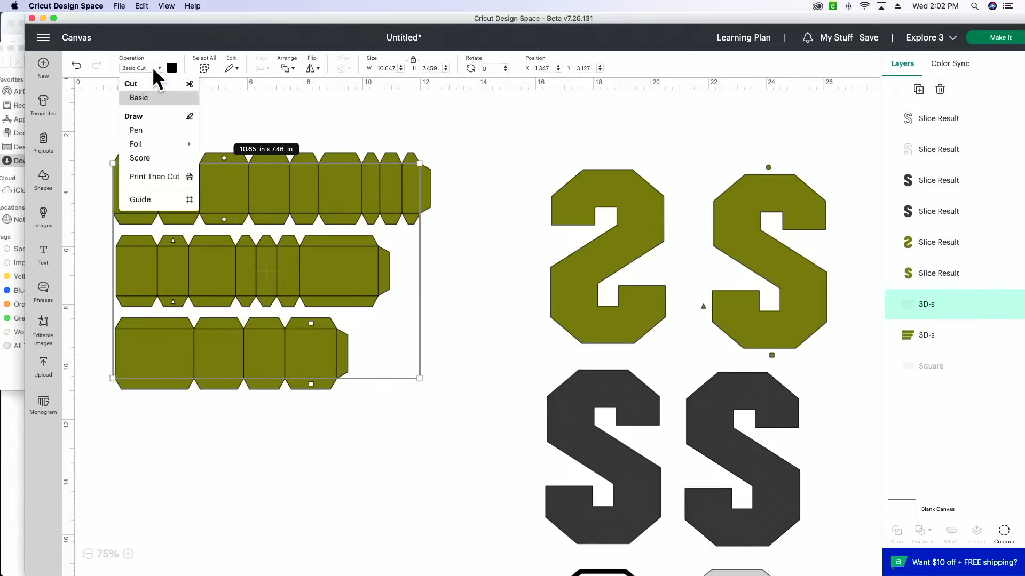
pyautogui.click(151, 158)
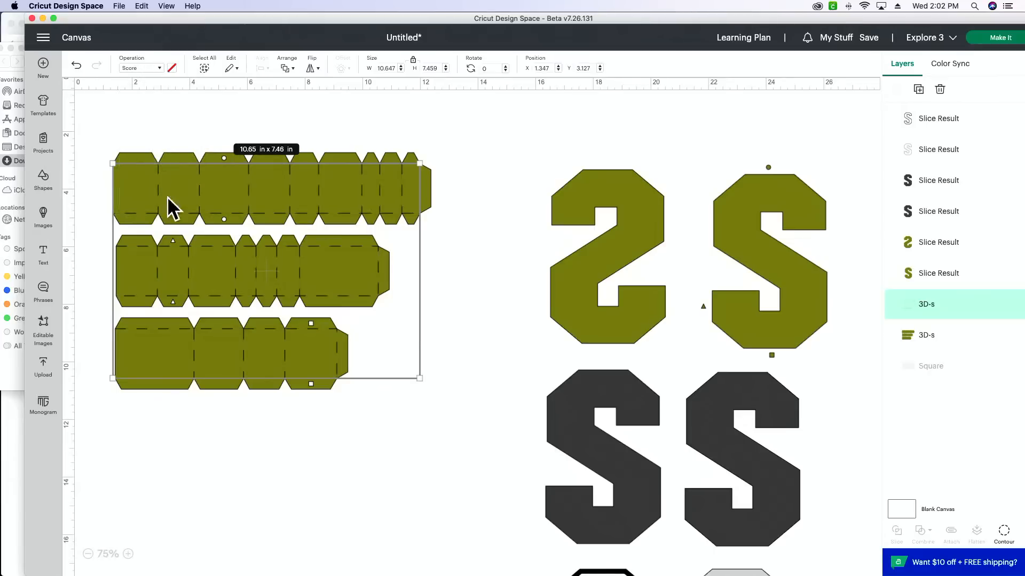
pyautogui.click(216, 473)
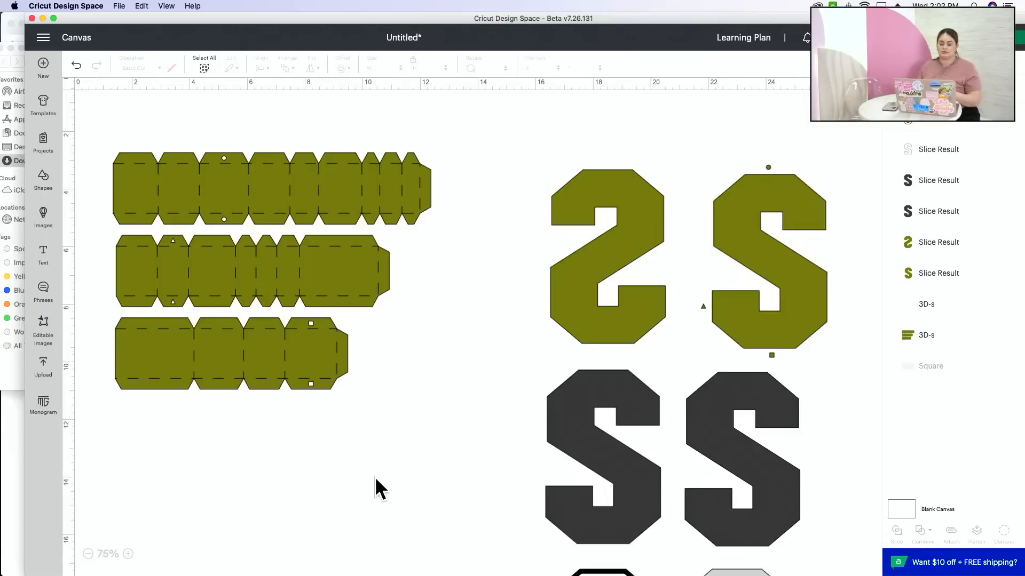
# - Shift the score lines away from the olive side strips and undo the move
pyautogui.click(276, 353)
pyautogui.moveTo(276, 353); pyautogui.dragTo(323, 345)
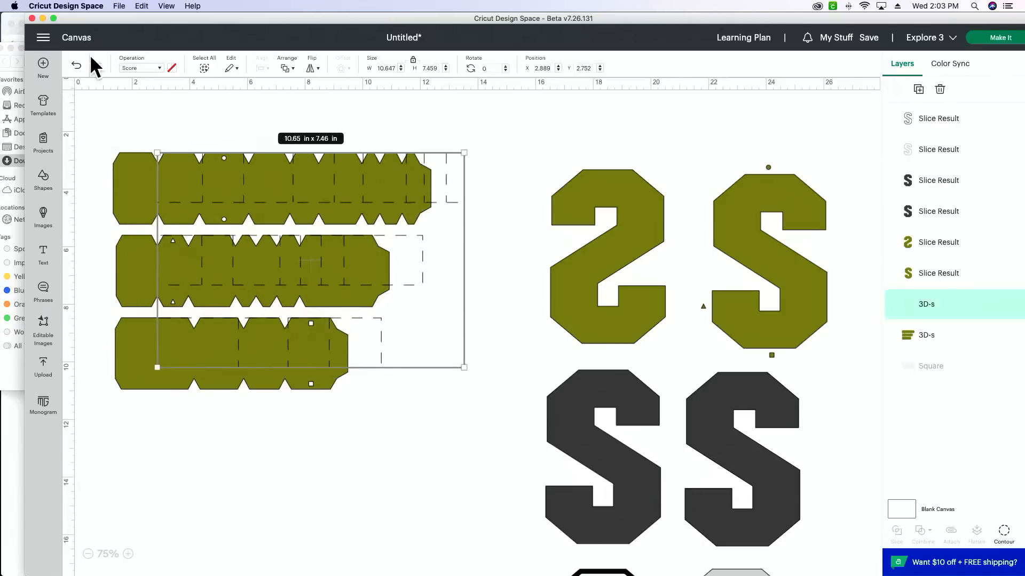
pyautogui.click(76, 65)
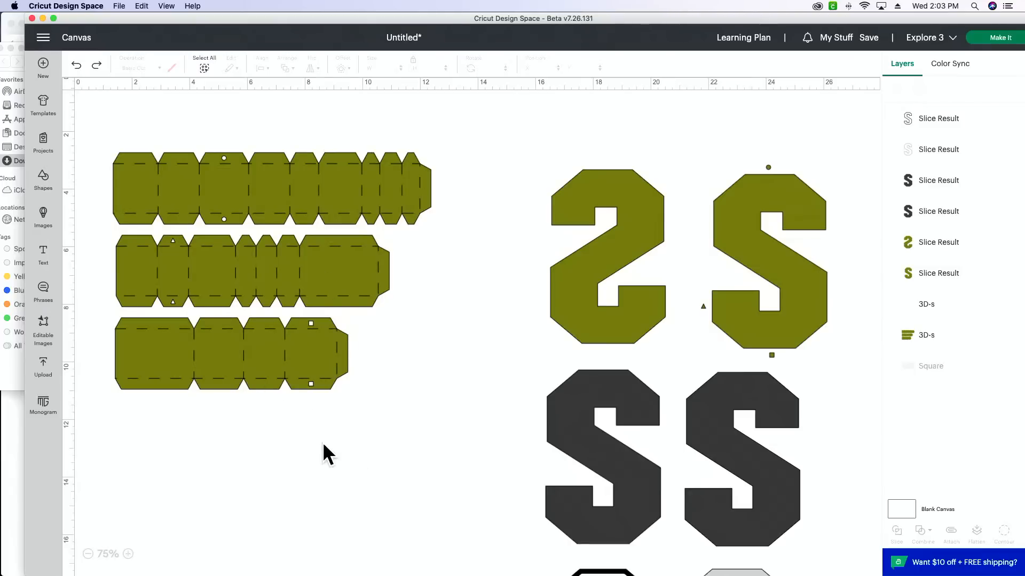
# - Attach the score-line layer to the olive side strips
pyautogui.moveTo(328, 453); pyautogui.dragTo(216, 205)
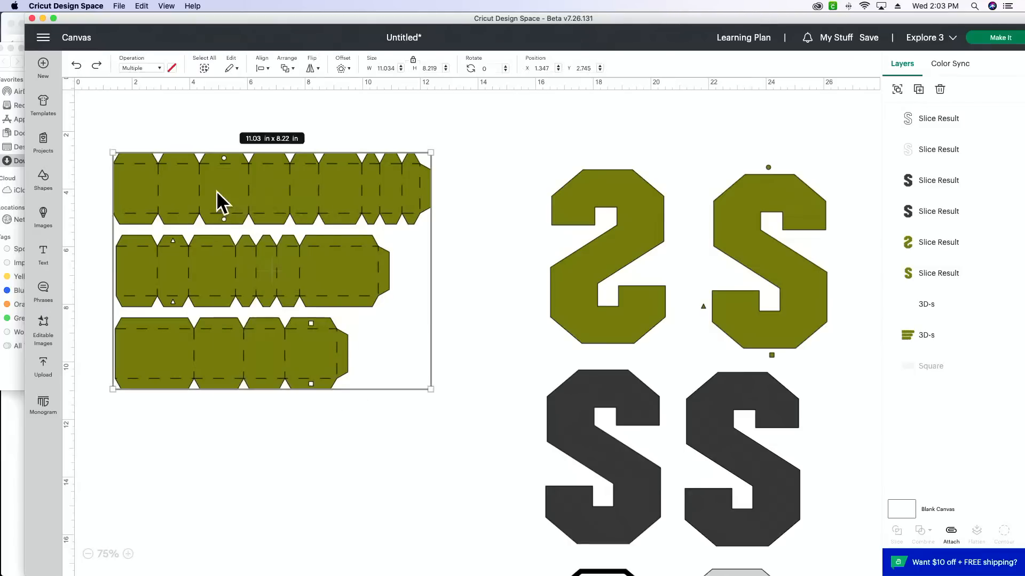
pyautogui.click(950, 531)
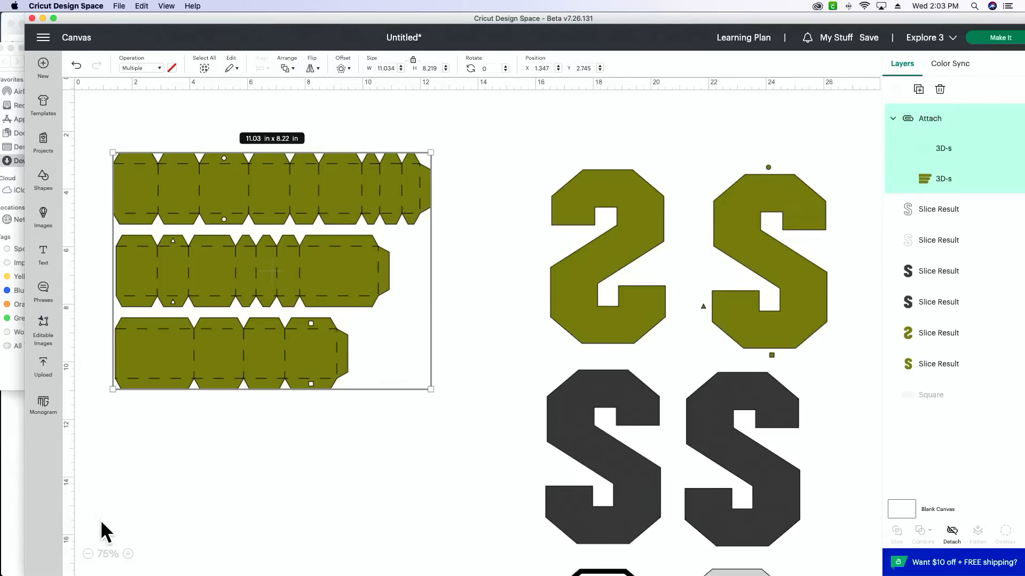
# - Move the attached olive side strips slightly up and to the right on the canvas
pyautogui.click(254, 453)
pyautogui.moveTo(245, 347); pyautogui.dragTo(210, 344)
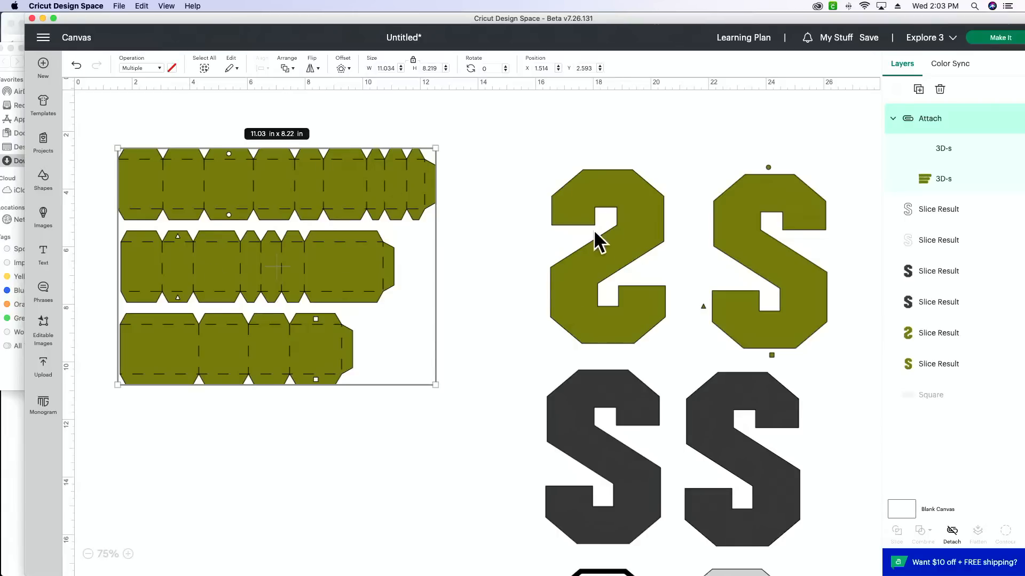
pyautogui.keyDown('shift'); pyautogui.click(604, 263); pyautogui.keyUp('shift')
pyautogui.keyDown('shift'); pyautogui.click(758, 249); pyautogui.keyUp('shift')
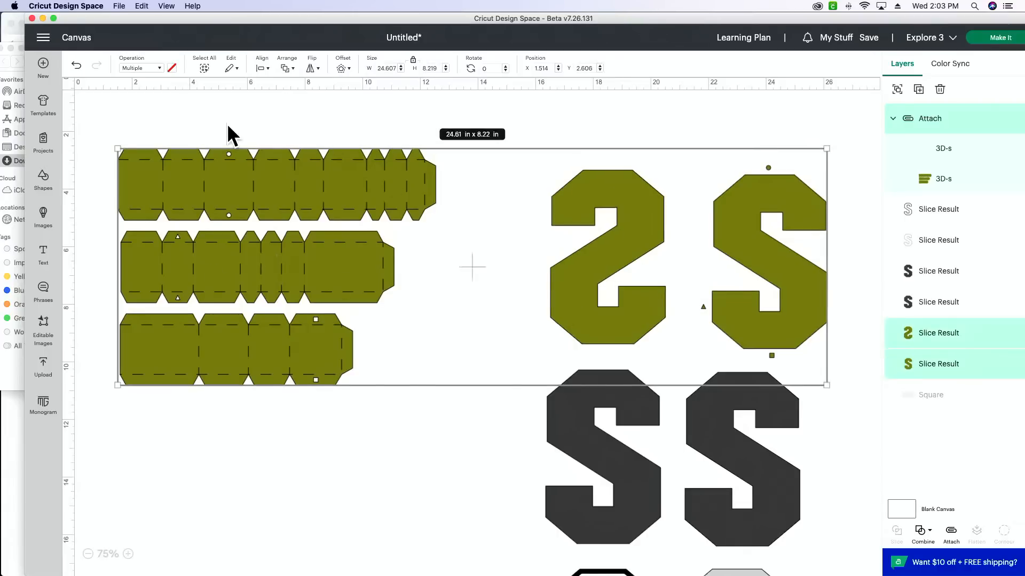
pyautogui.click(159, 69)
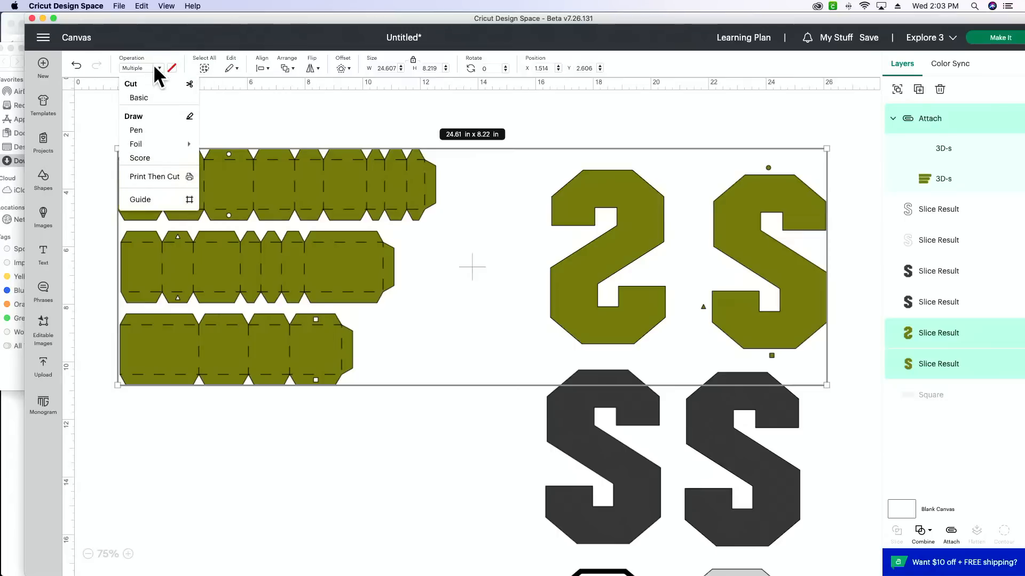
pyautogui.click(321, 429)
pyautogui.click(398, 521)
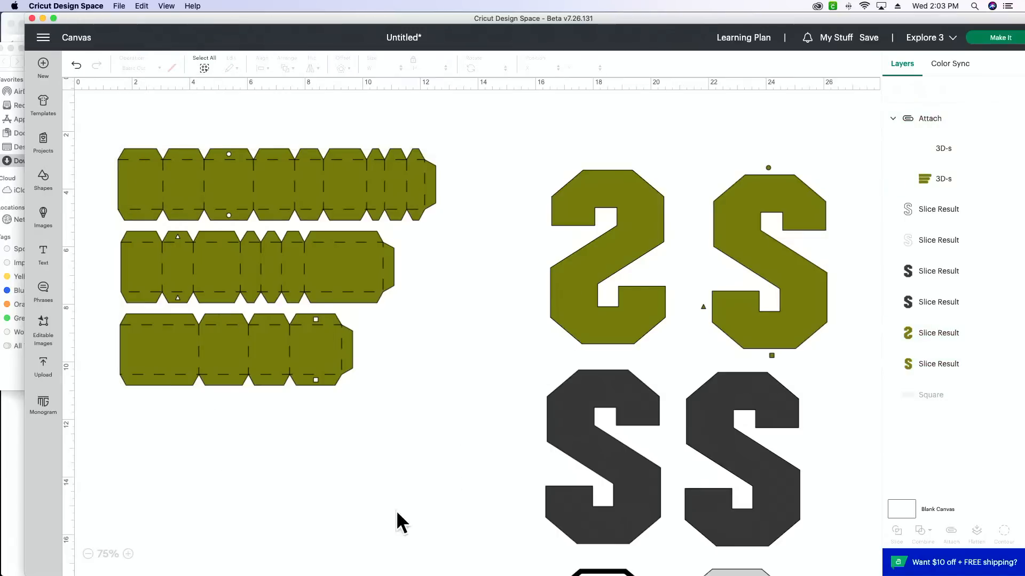
# - Recolor both olive S shapes, the mirrored one and the one with alignment markers, to light pink
pyautogui.click(643, 269)
pyautogui.click(172, 68)
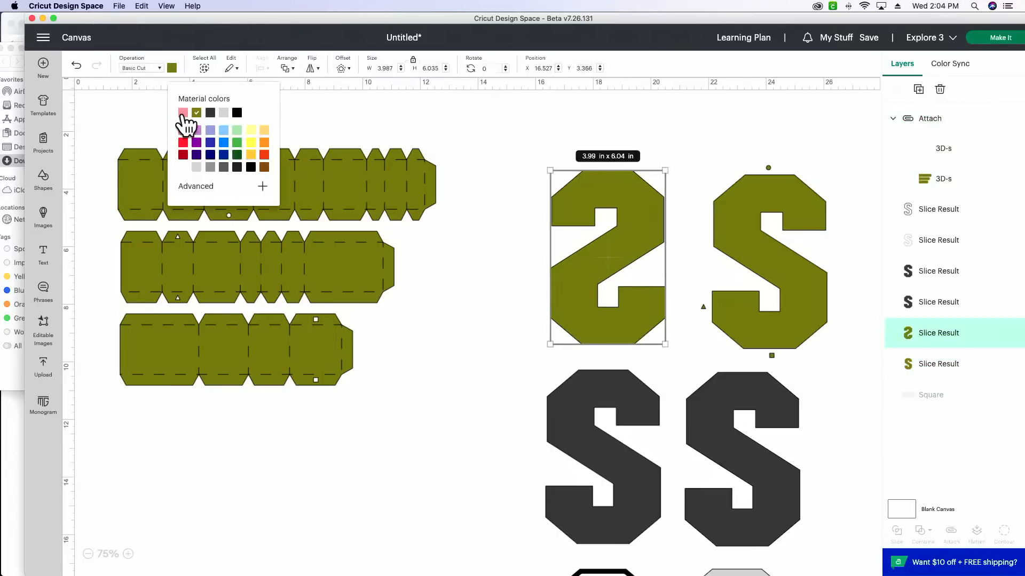
pyautogui.click(183, 129)
pyautogui.click(767, 217)
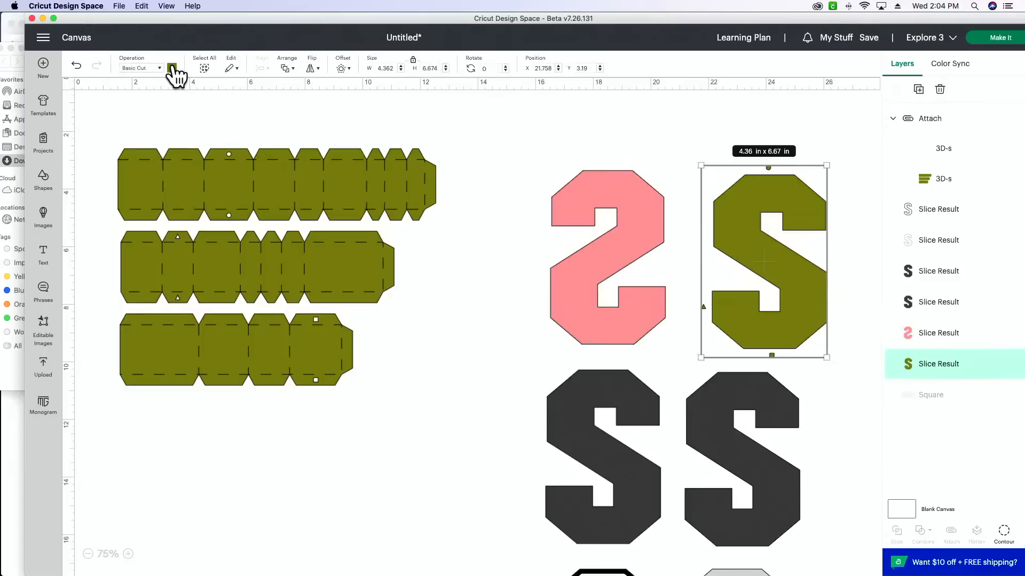
pyautogui.click(172, 68)
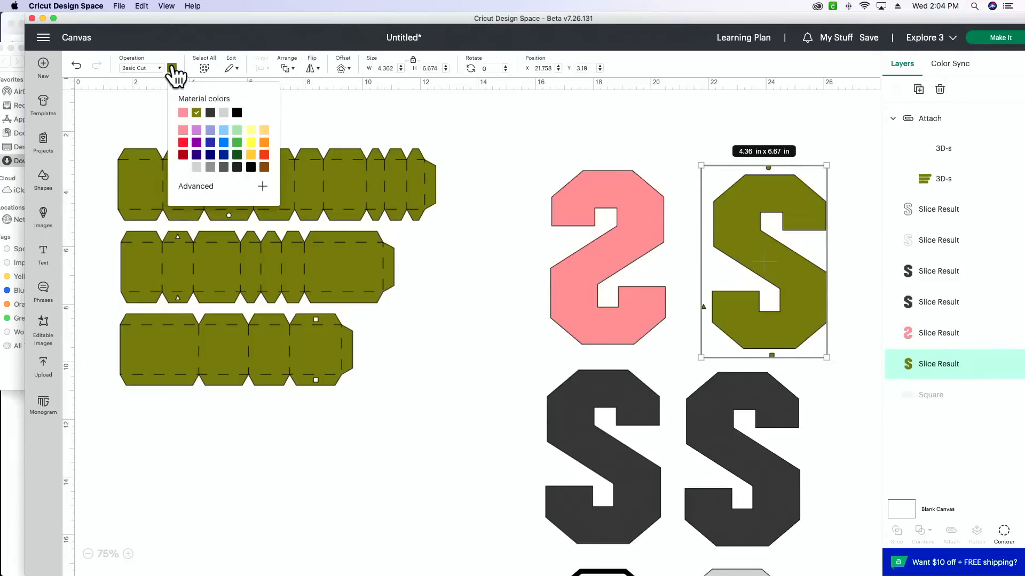
pyautogui.click(183, 129)
# - Detach the score lines from the olive side strips and recolor the strips layer to the same light pink
pyautogui.click(249, 352)
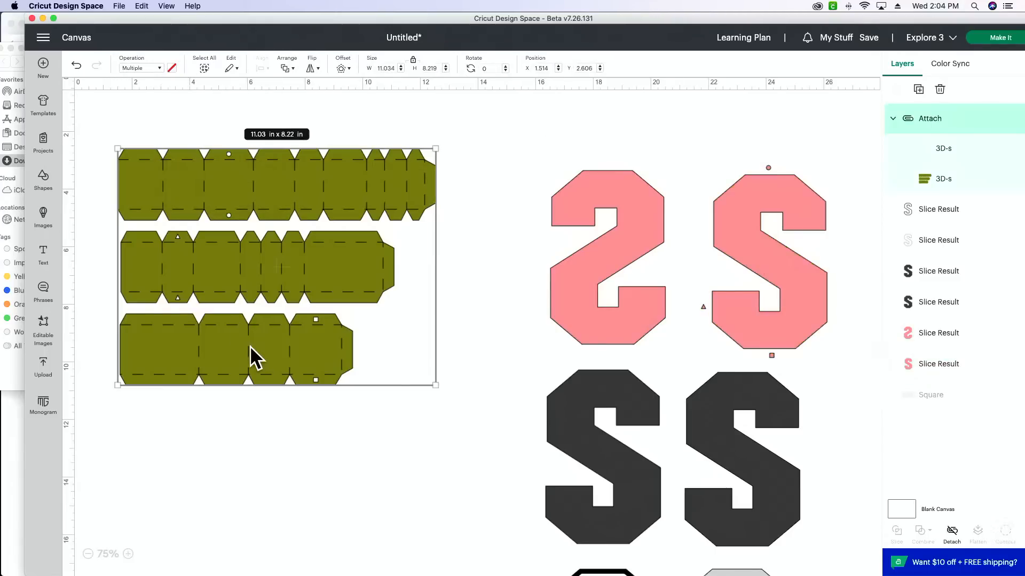
pyautogui.click(951, 532)
pyautogui.click(285, 459)
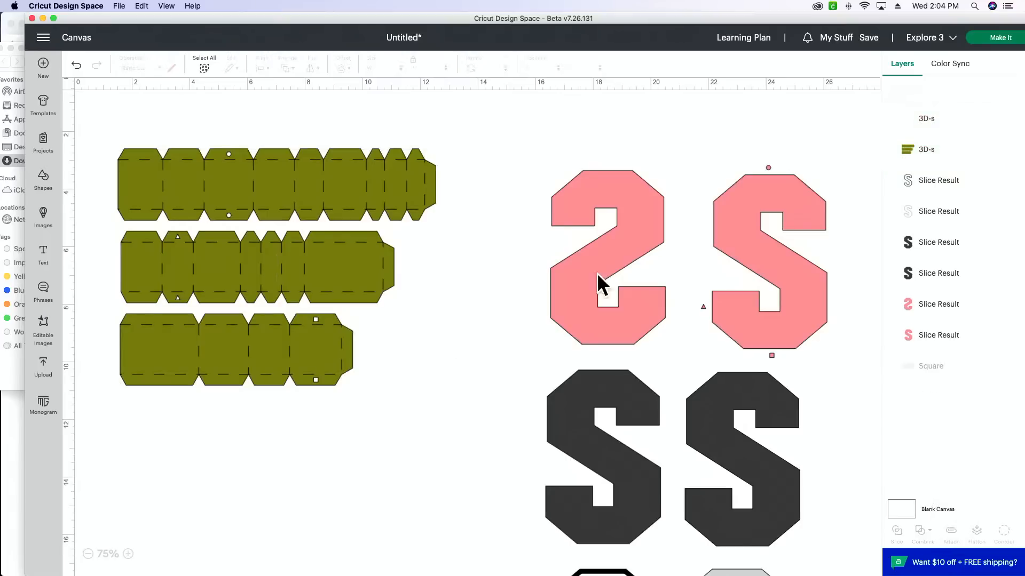
pyautogui.click(918, 157)
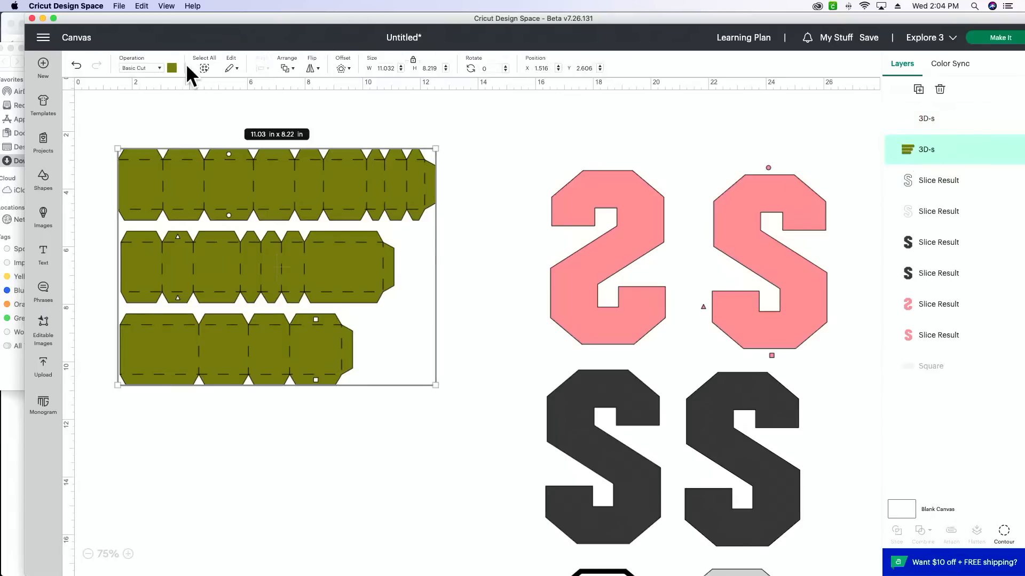
pyautogui.click(172, 67)
pyautogui.click(182, 113)
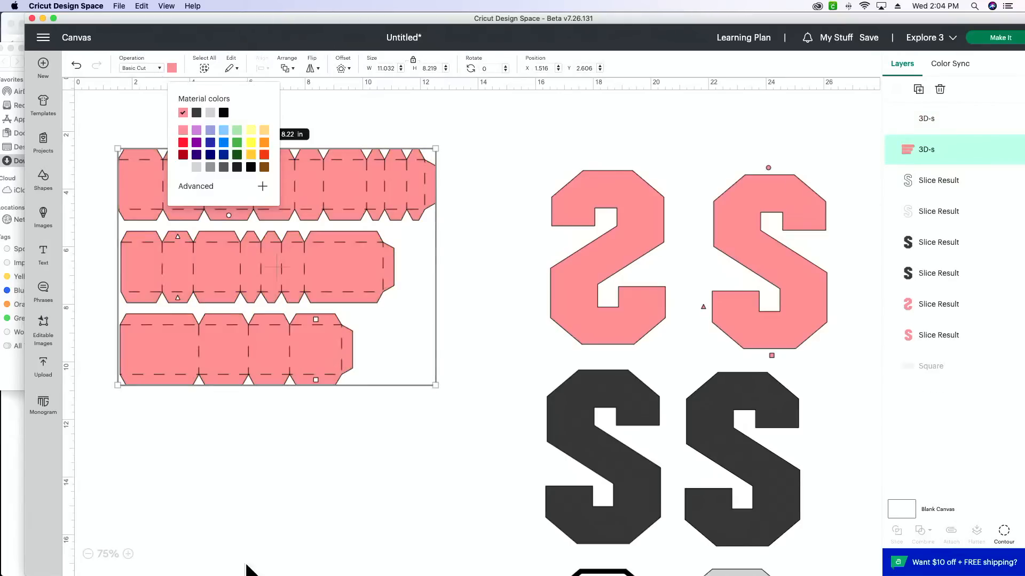
# - Attach the score-line layer to the pink side strips again
pyautogui.click(286, 503)
pyautogui.moveTo(283, 491); pyautogui.dragTo(211, 170)
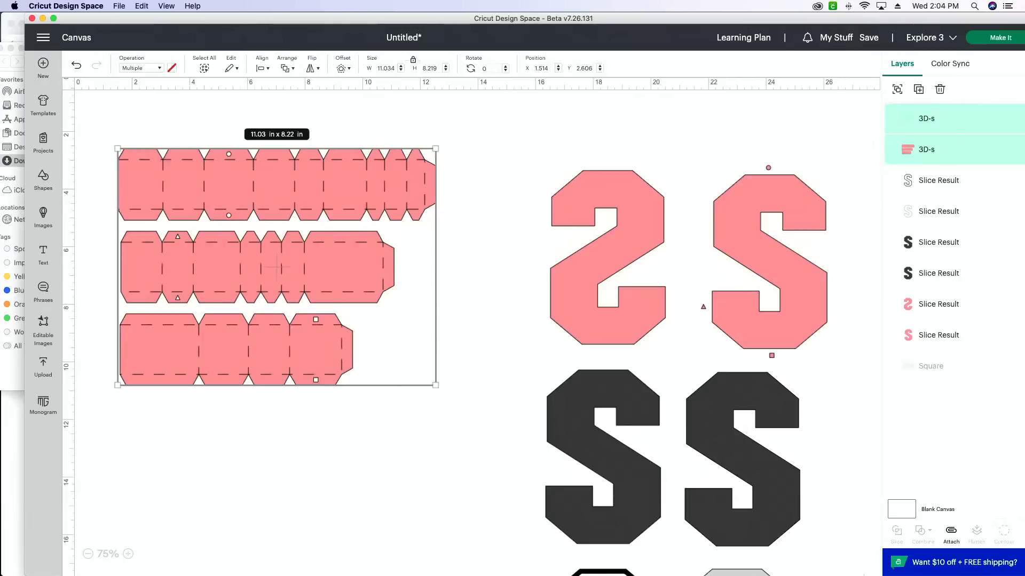
pyautogui.click(950, 531)
pyautogui.scroll(-3, 495, 480)
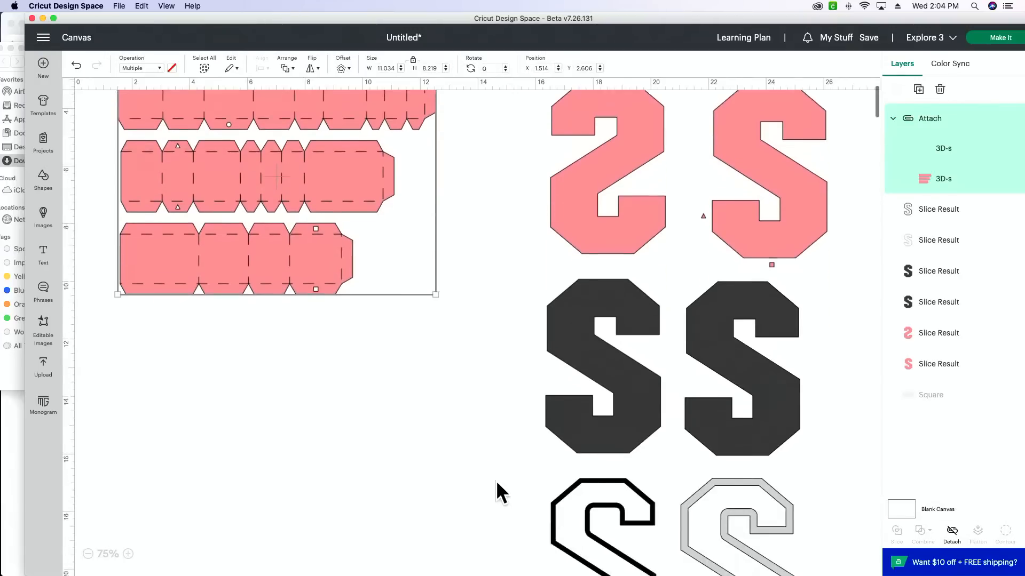
pyautogui.click(495, 480)
# - Recolor the left dark gray S to dark red
pyautogui.scroll(-1, 409, 409)
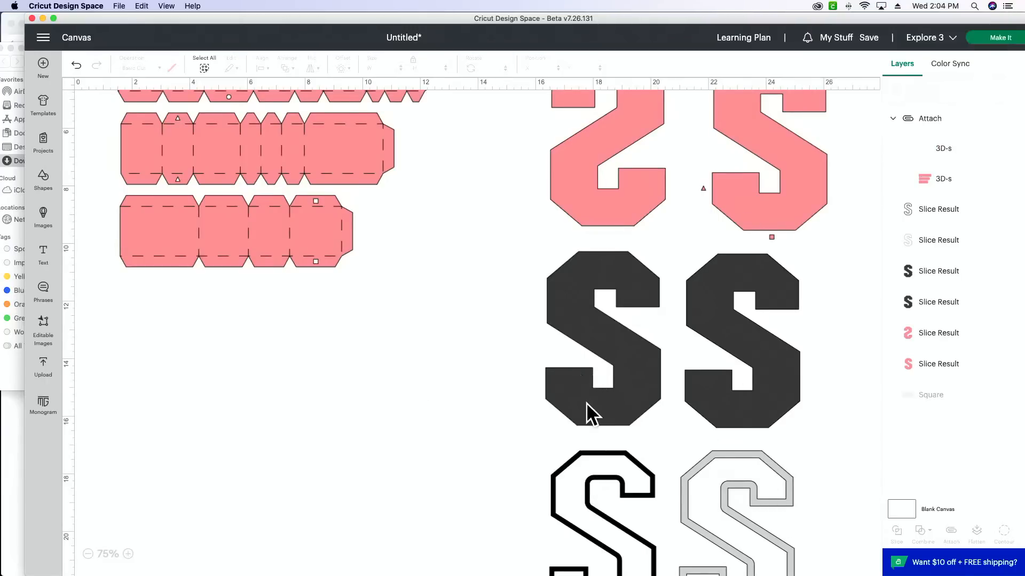
pyautogui.hscroll(3, 590, 411)
pyautogui.click(558, 348)
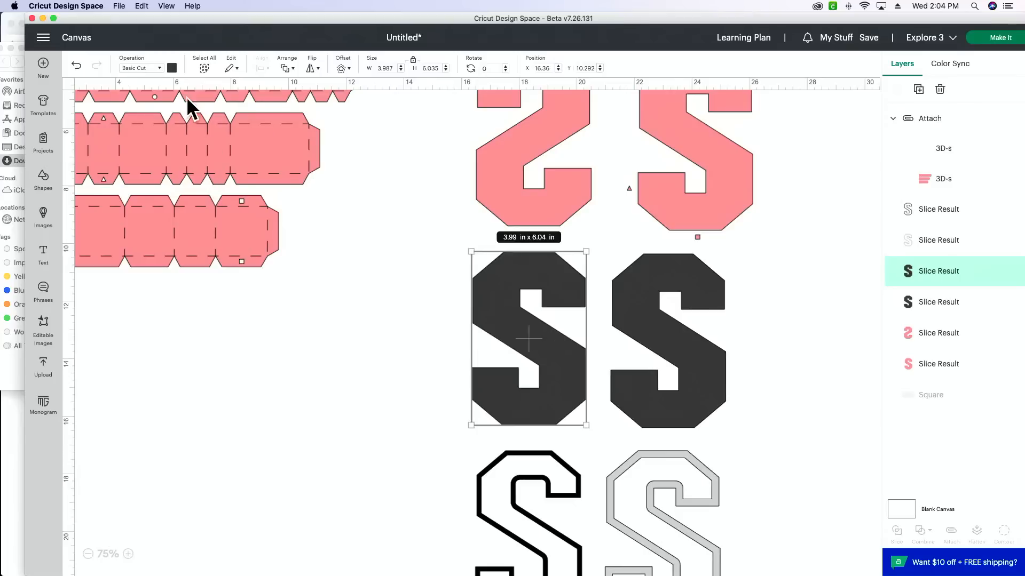
pyautogui.click(171, 68)
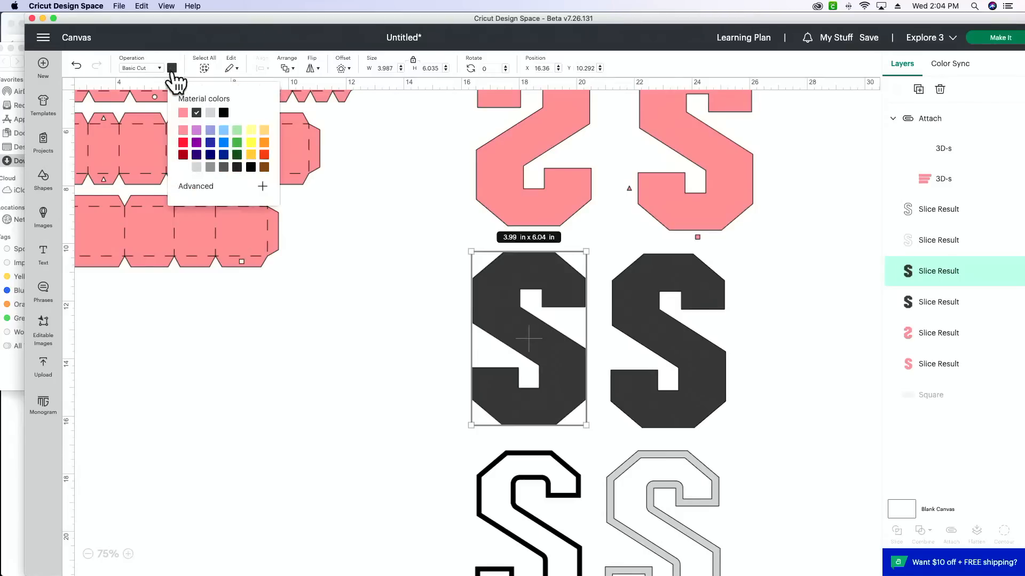
pyautogui.click(183, 154)
pyautogui.click(398, 360)
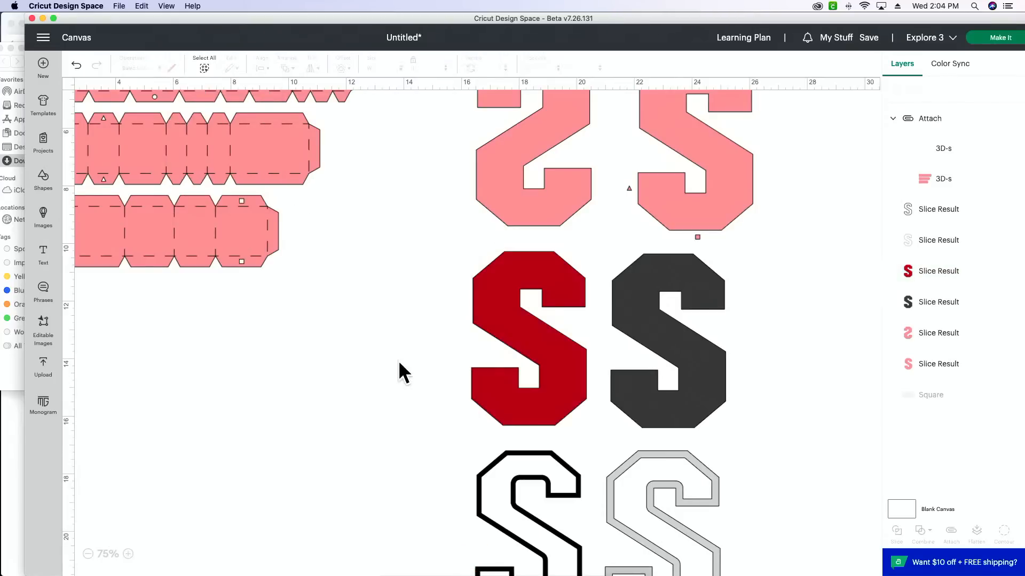
# - Recolor the remaining dark gray S to light gray
pyautogui.click(687, 364)
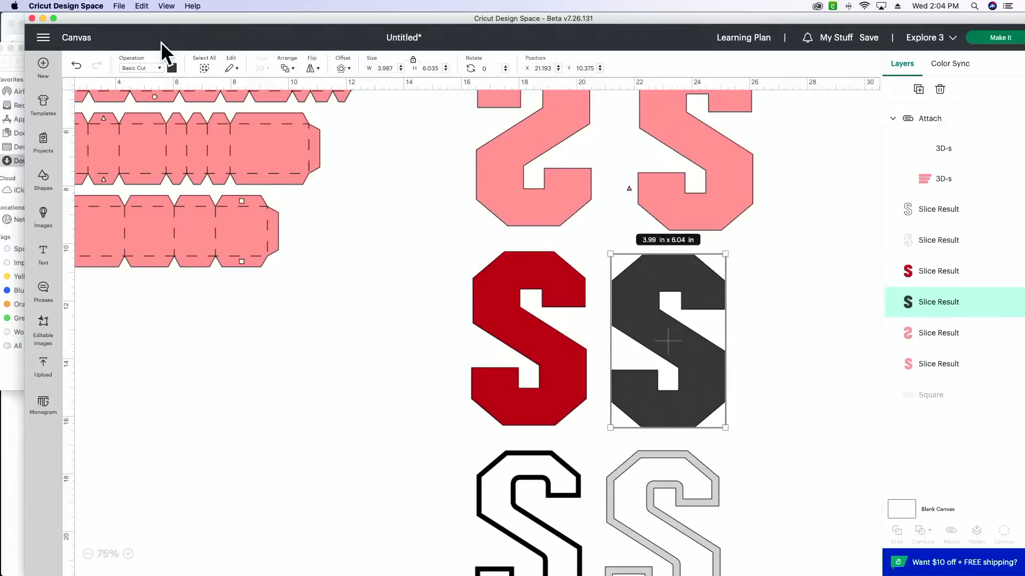
pyautogui.click(171, 68)
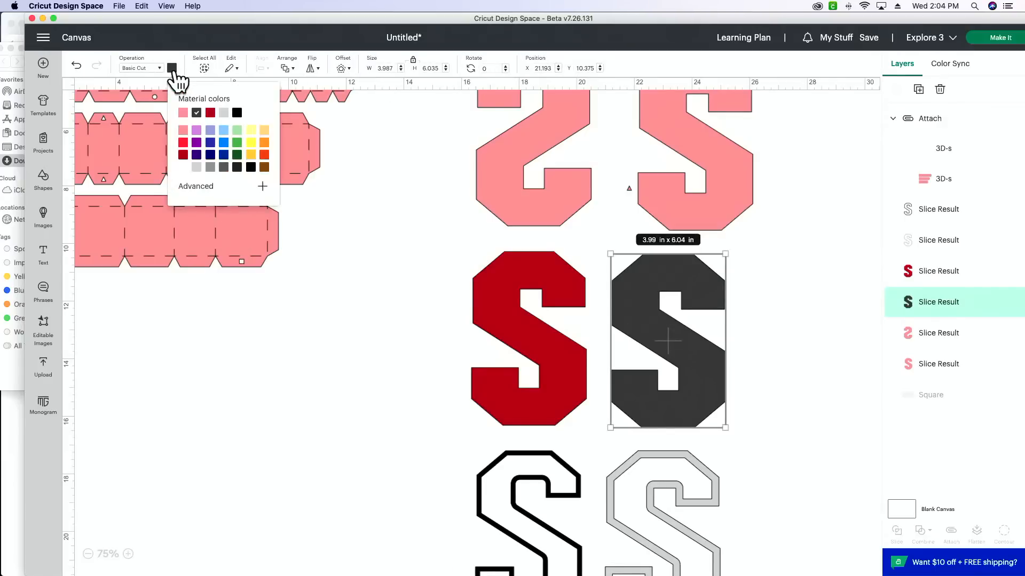
pyautogui.click(196, 167)
pyautogui.click(312, 427)
# - Recolor the light gray S outline to the light pink already used in the project
pyautogui.scroll(-3, 312, 426)
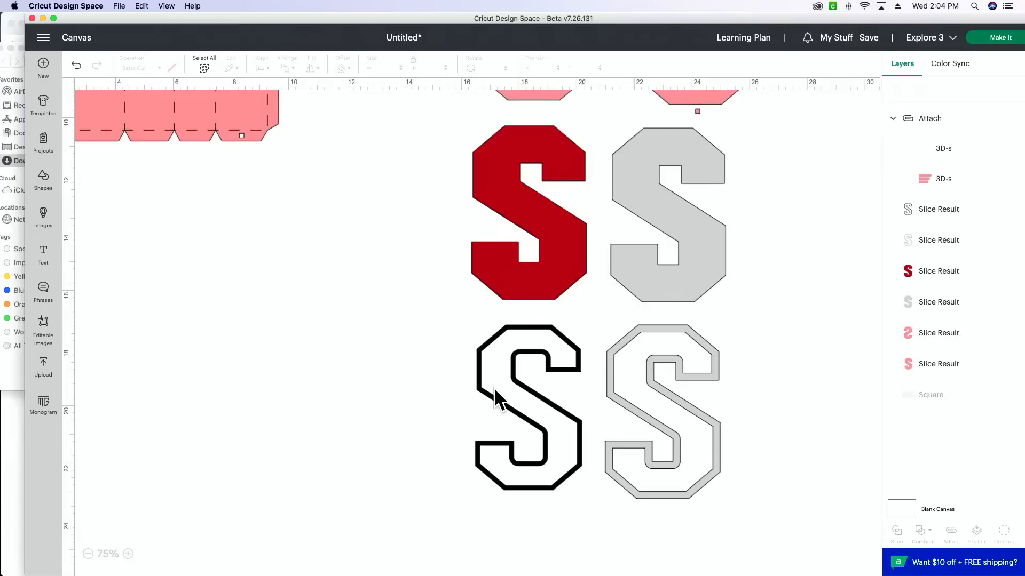
pyautogui.click(641, 405)
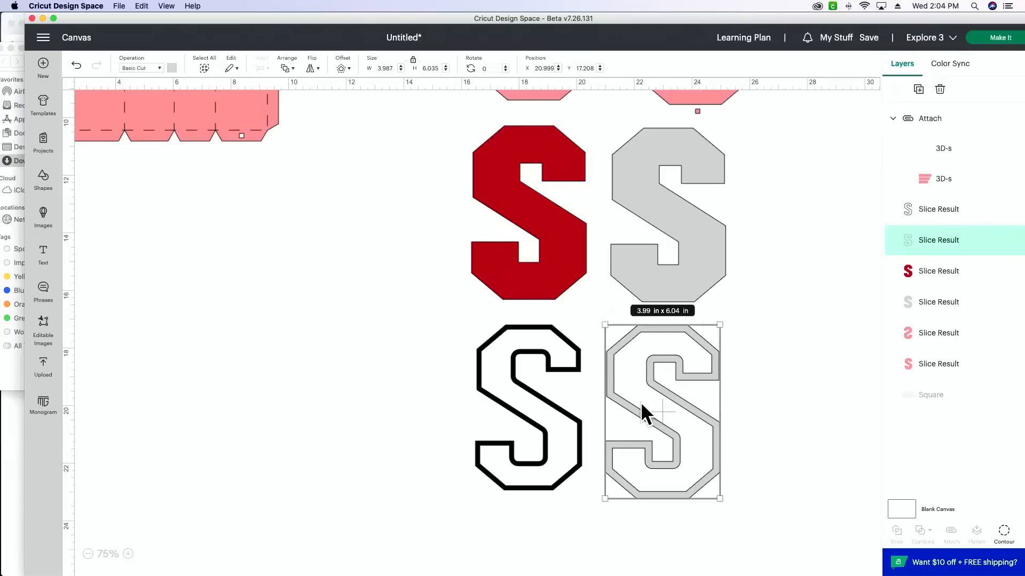
pyautogui.click(172, 70)
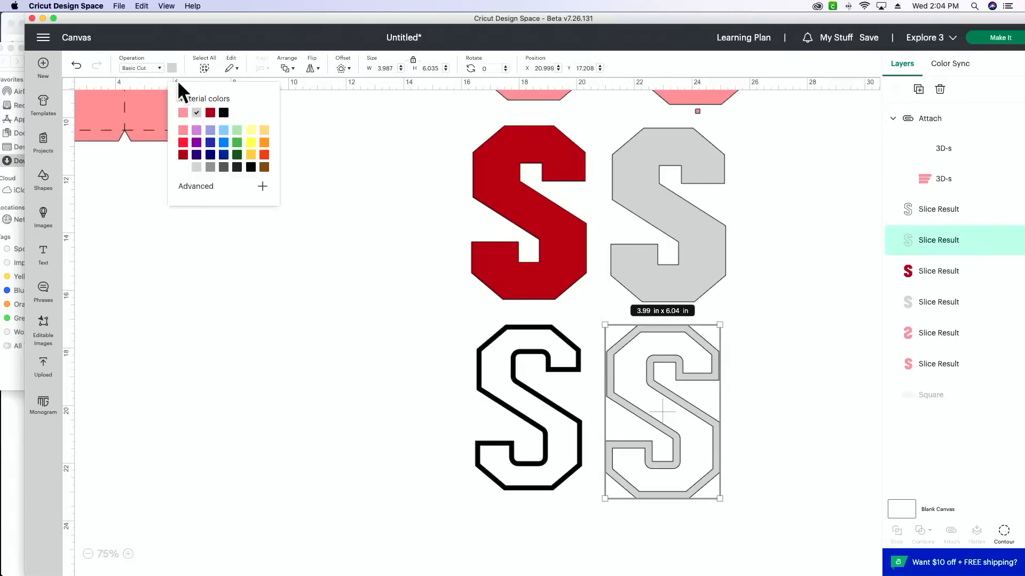
pyautogui.click(183, 112)
pyautogui.click(417, 466)
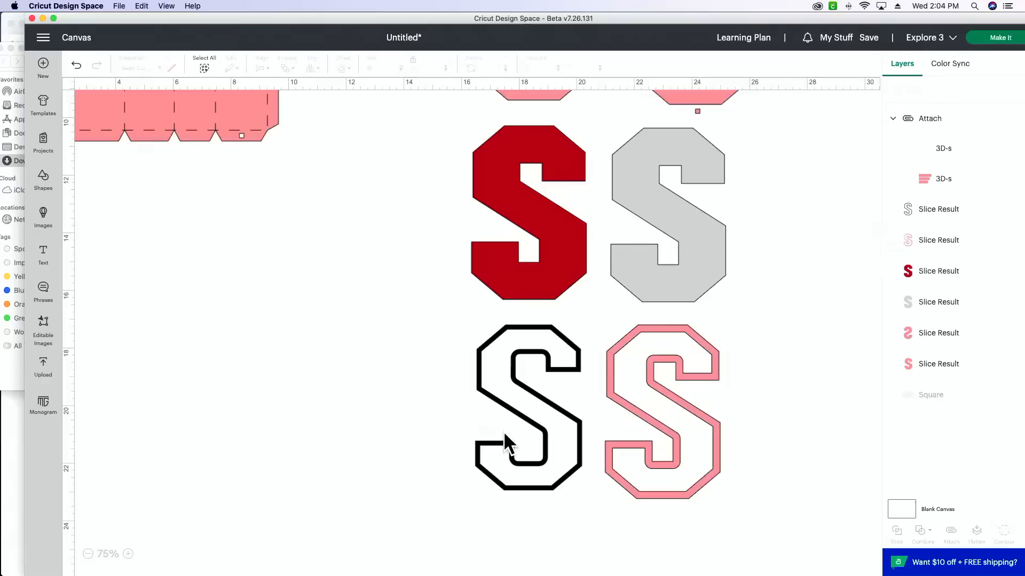
# - Recolor the black S outline to white
pyautogui.click(512, 409)
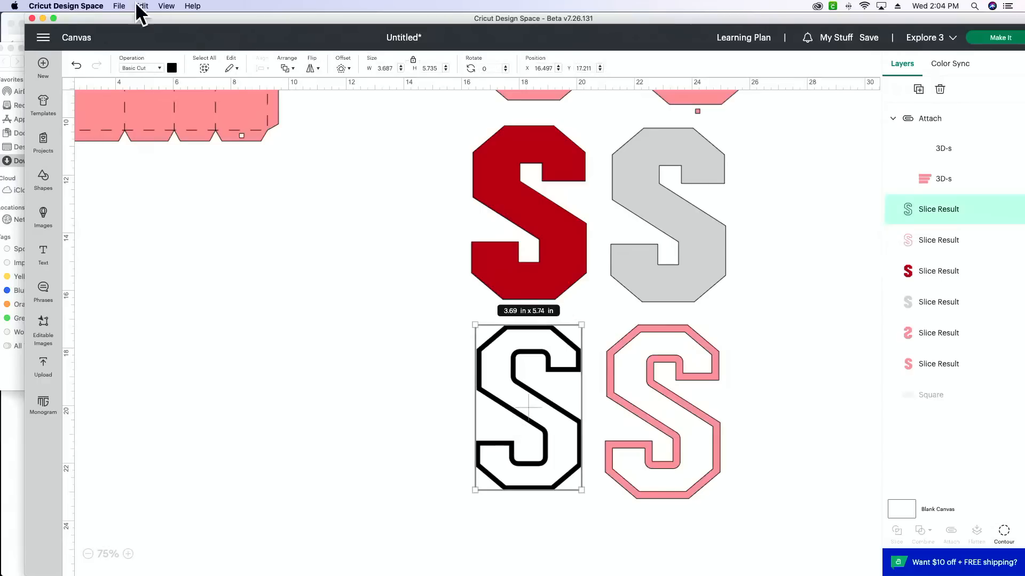
pyautogui.click(172, 68)
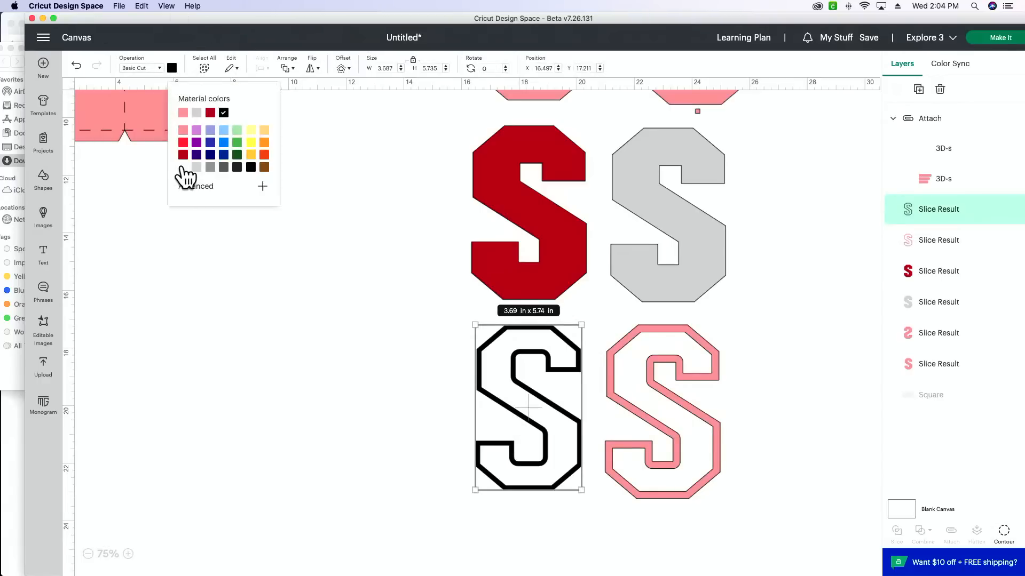
pyautogui.click(183, 167)
pyautogui.click(392, 415)
# - Add a text object about 3.9 in high below the side strips and enter the recipient's first name in capitals
pyautogui.click(88, 555)
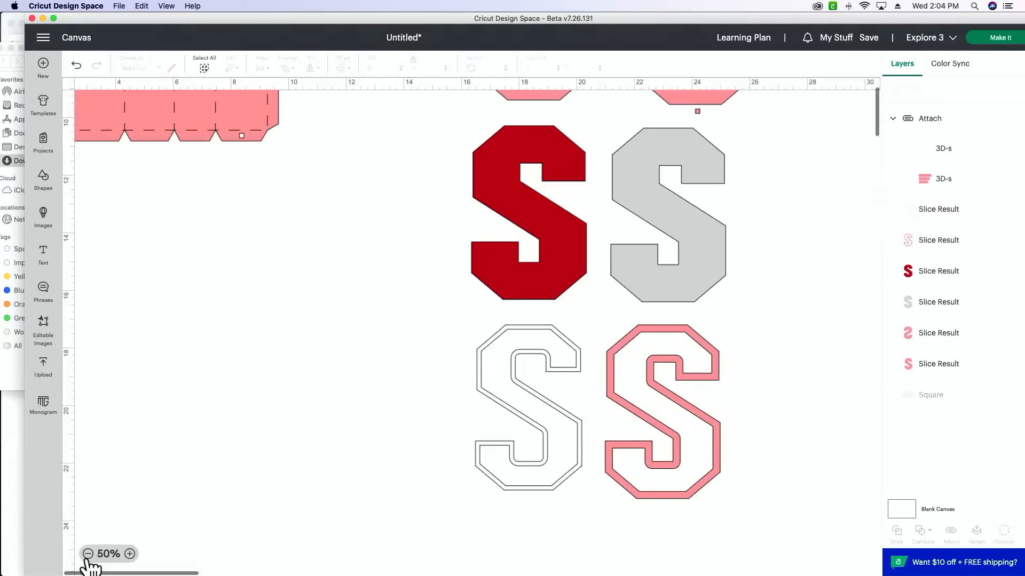
pyautogui.click(88, 555)
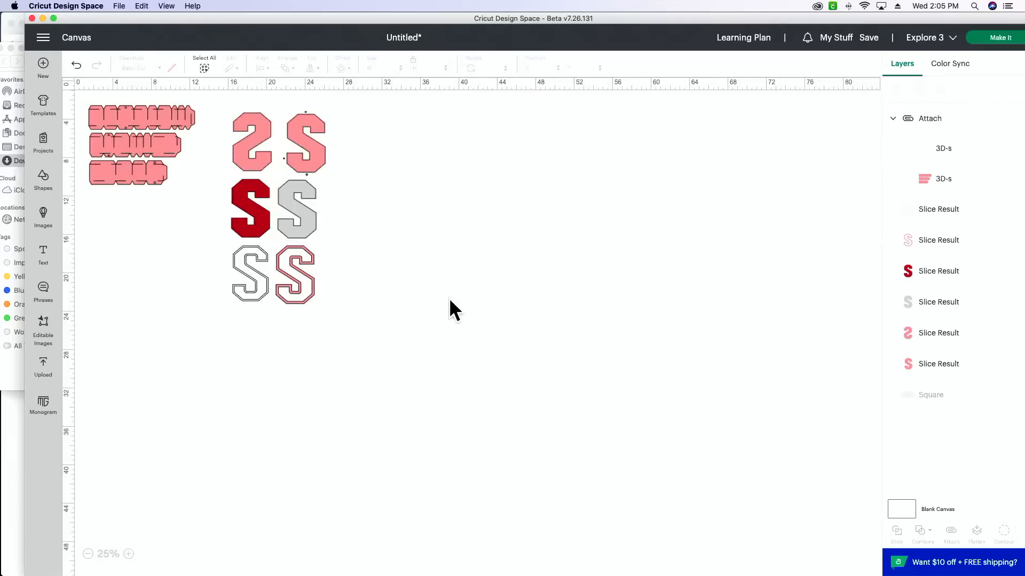
pyautogui.moveTo(921, 18); pyautogui.dragTo(900, 18)
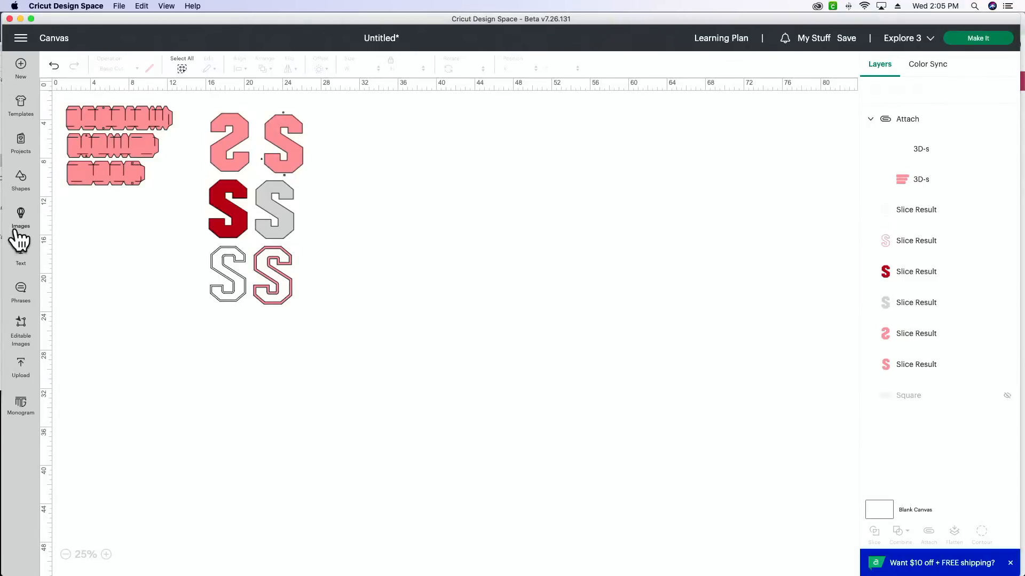
pyautogui.click(23, 255)
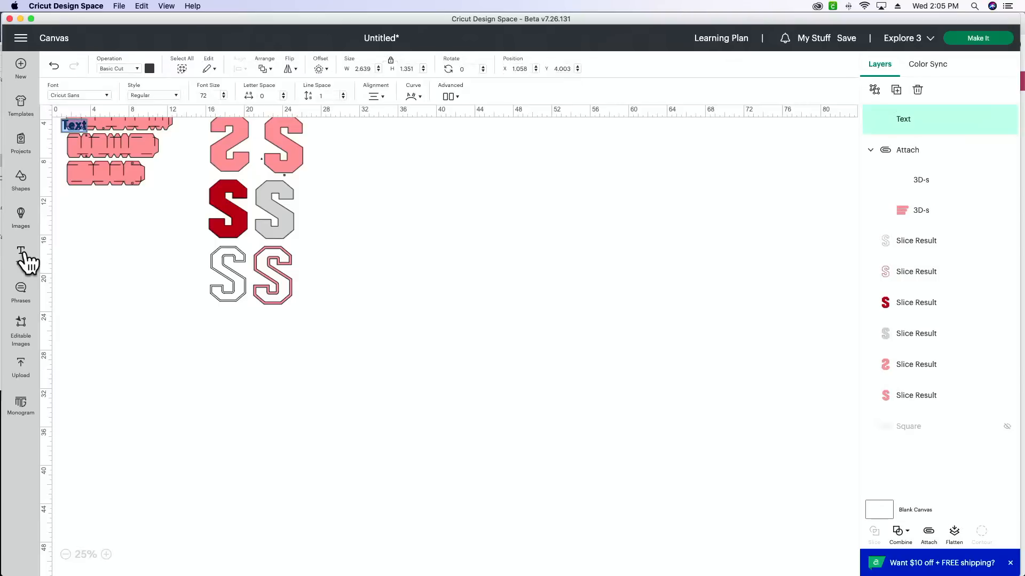
pyautogui.click(106, 555)
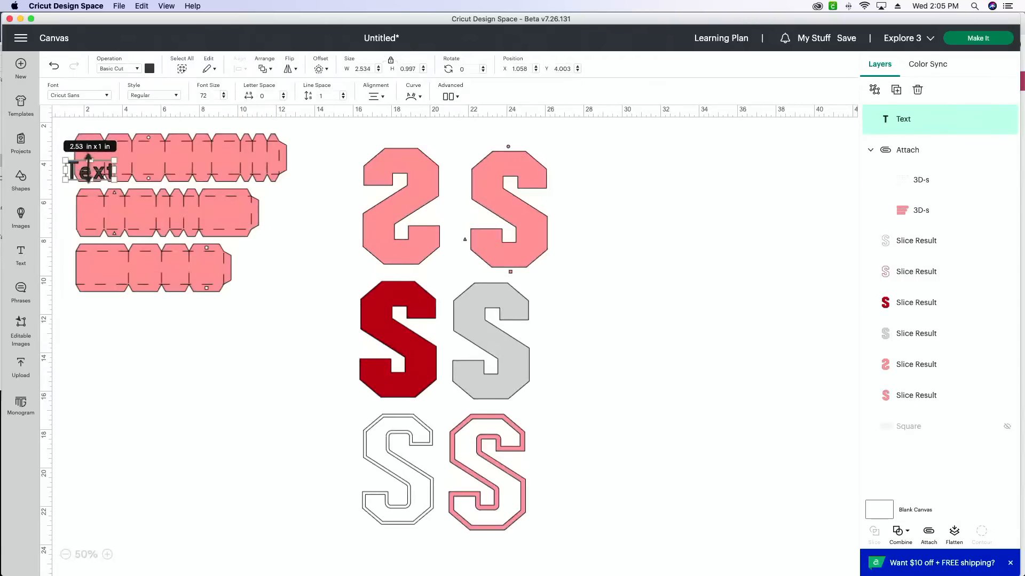
pyautogui.moveTo(115, 186); pyautogui.dragTo(228, 427)
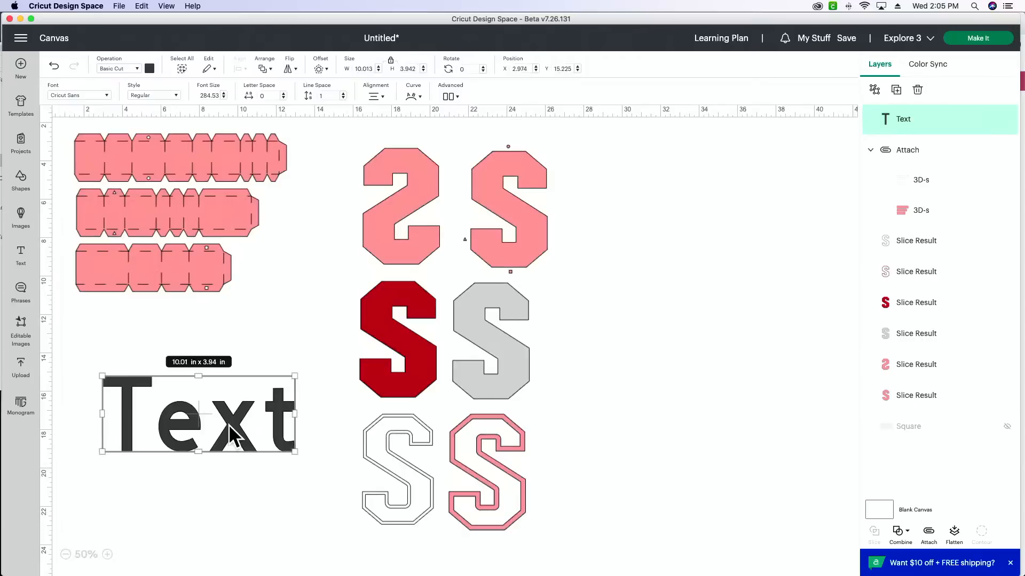
pyautogui.doubleClick(229, 426)
pyautogui.write('CARLETT')
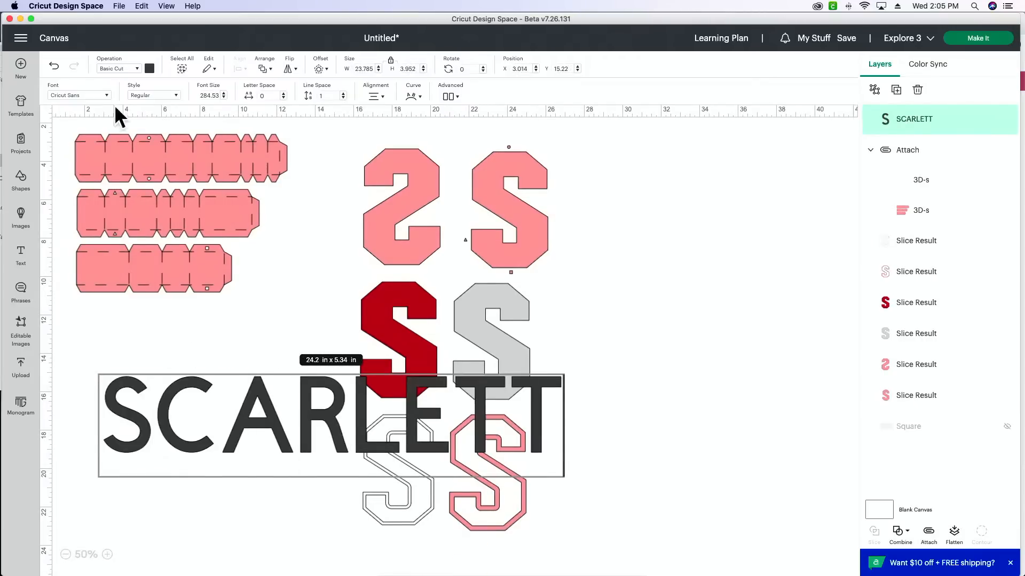
# - Change the name text's font to the system font Affection
pyautogui.press('super+a')
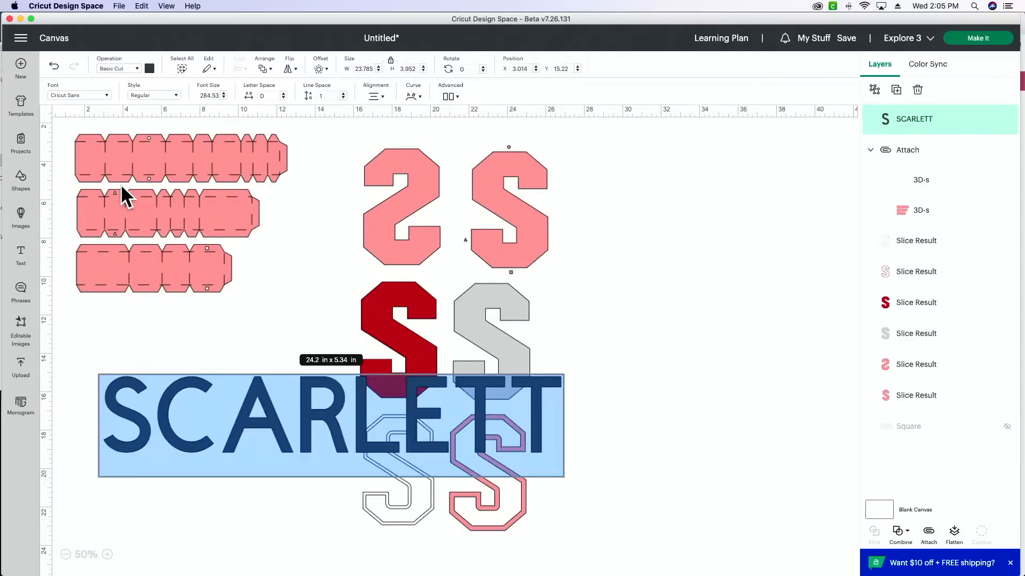
pyautogui.click(90, 97)
pyautogui.click(786, 120)
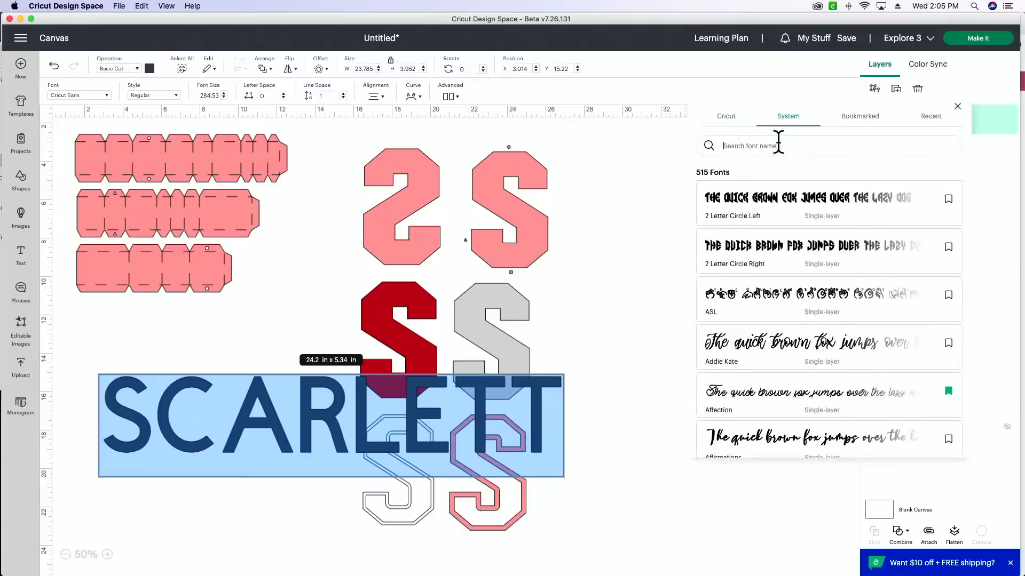
pyautogui.write('AFFECTION')
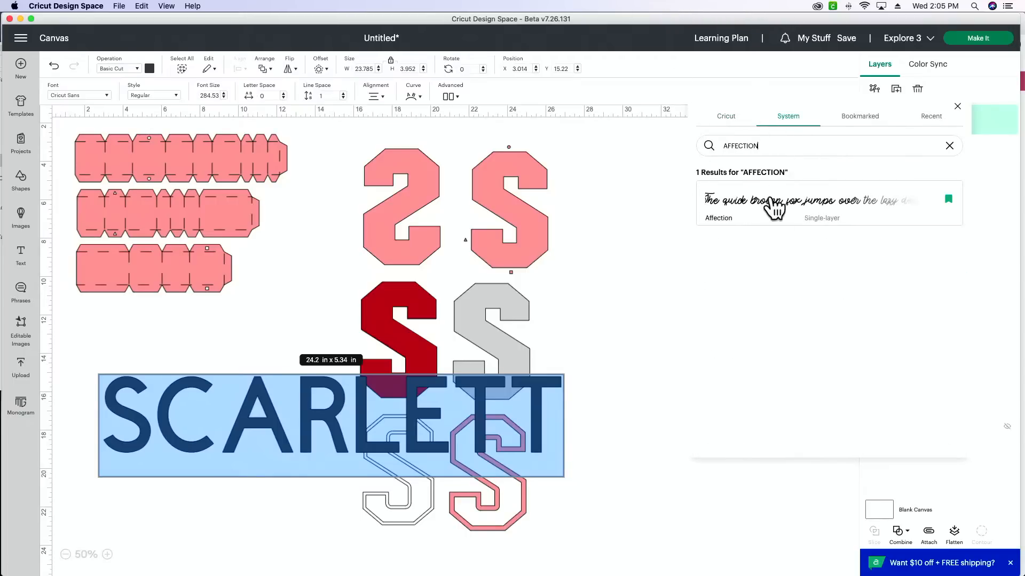
pyautogui.click(773, 210)
pyautogui.click(481, 395)
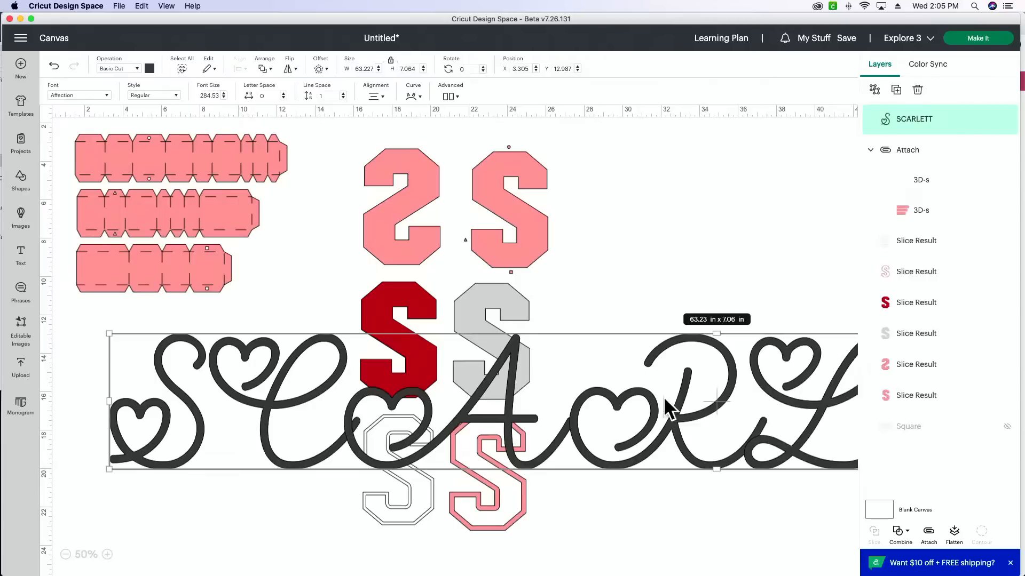
# - Retype the recipient's first name with only the initial capitalized, and move it to the blank area beside the S shapes
pyautogui.click(65, 554)
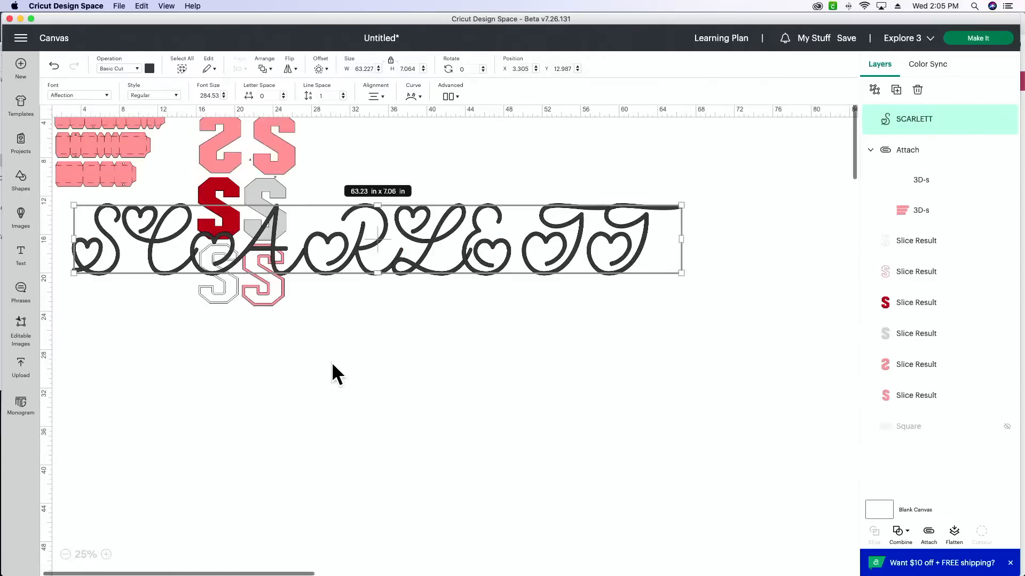
pyautogui.doubleClick(449, 241)
pyautogui.write('Scarlett')
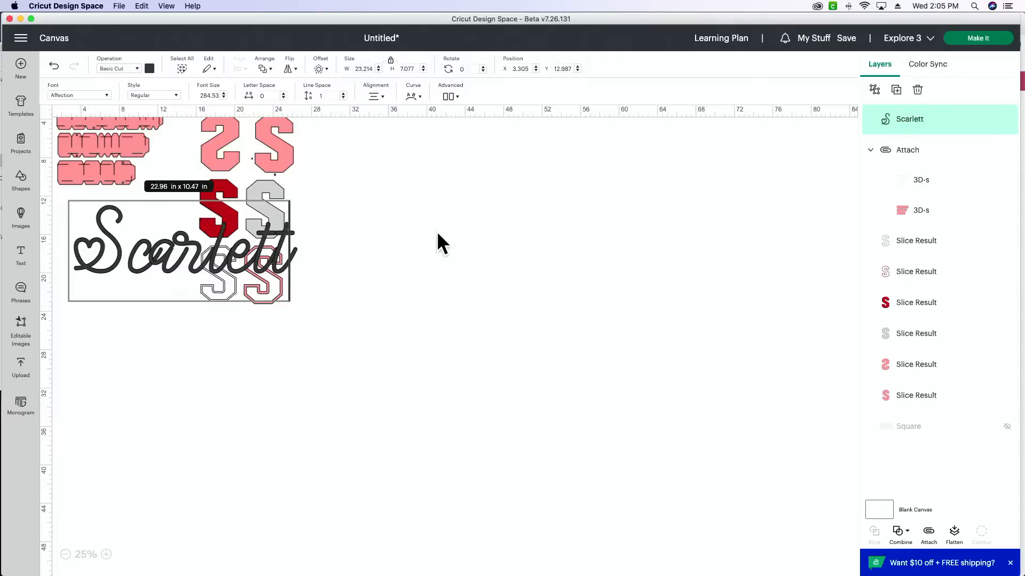
pyautogui.click(306, 359)
pyautogui.moveTo(162, 242); pyautogui.dragTo(415, 259)
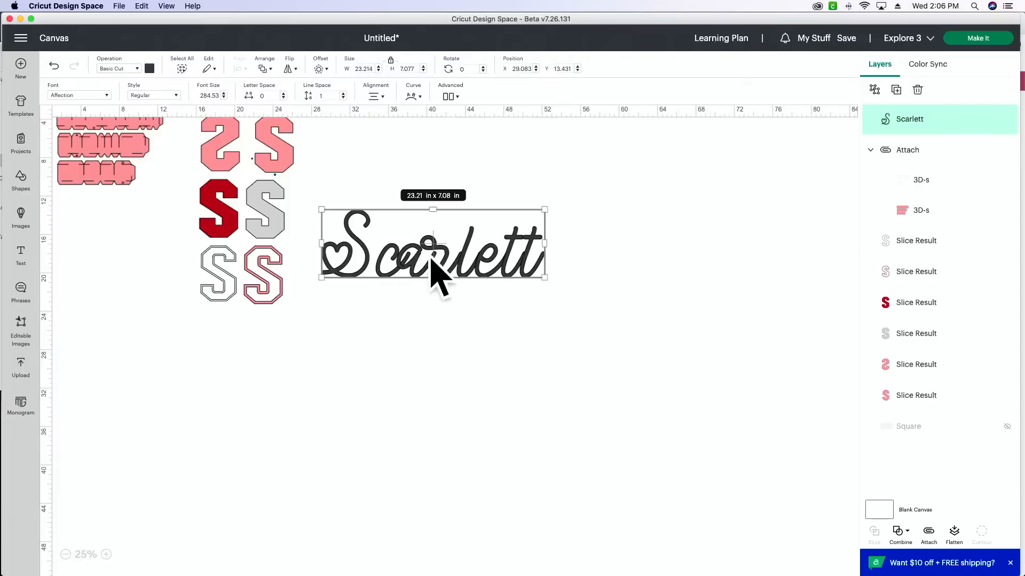
# - Ungroup the name into individual letters and shift the last six letters slightly away from the second letter
pyautogui.click(450, 97)
pyautogui.click(470, 111)
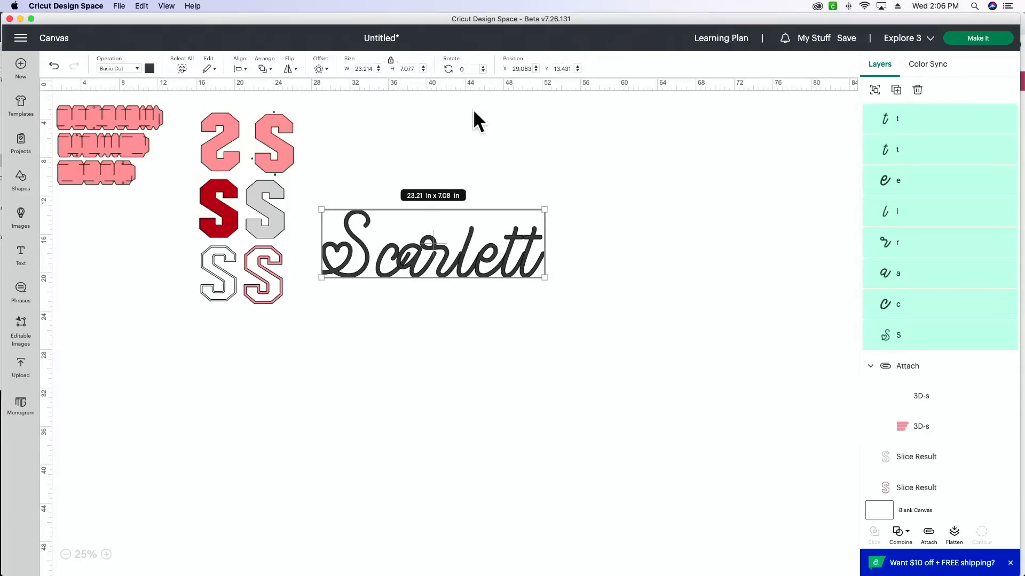
pyautogui.click(555, 323)
pyautogui.moveTo(560, 323); pyautogui.dragTo(385, 225)
pyautogui.click(572, 319)
pyautogui.moveTo(571, 321); pyautogui.dragTo(403, 229)
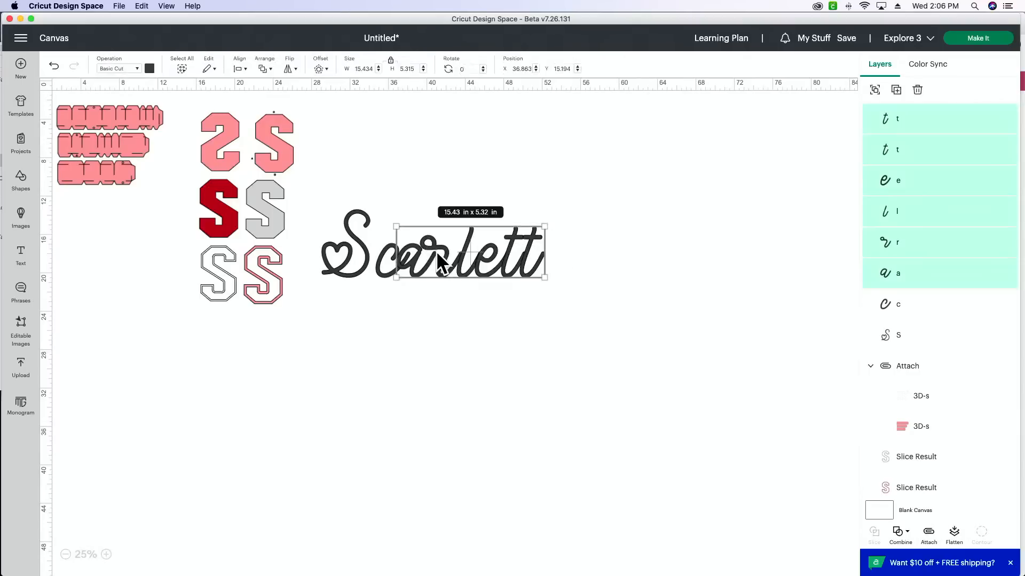
pyautogui.moveTo(437, 259); pyautogui.dragTo(445, 259)
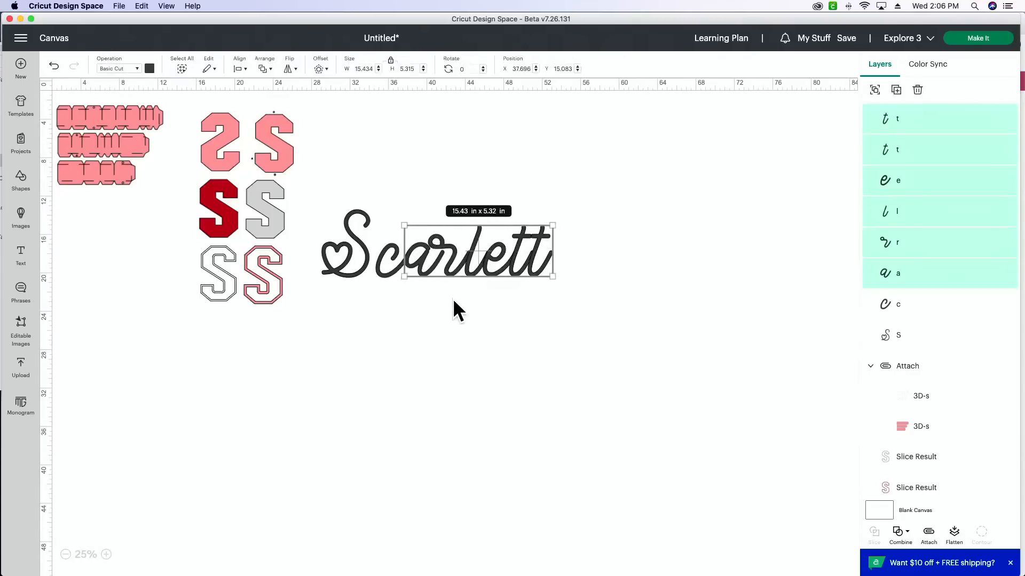
# - Nudge the name's fifth to seventh letters slightly left, and move the capital initial slightly closer to the second letter
pyautogui.moveTo(527, 300); pyautogui.dragTo(466, 230)
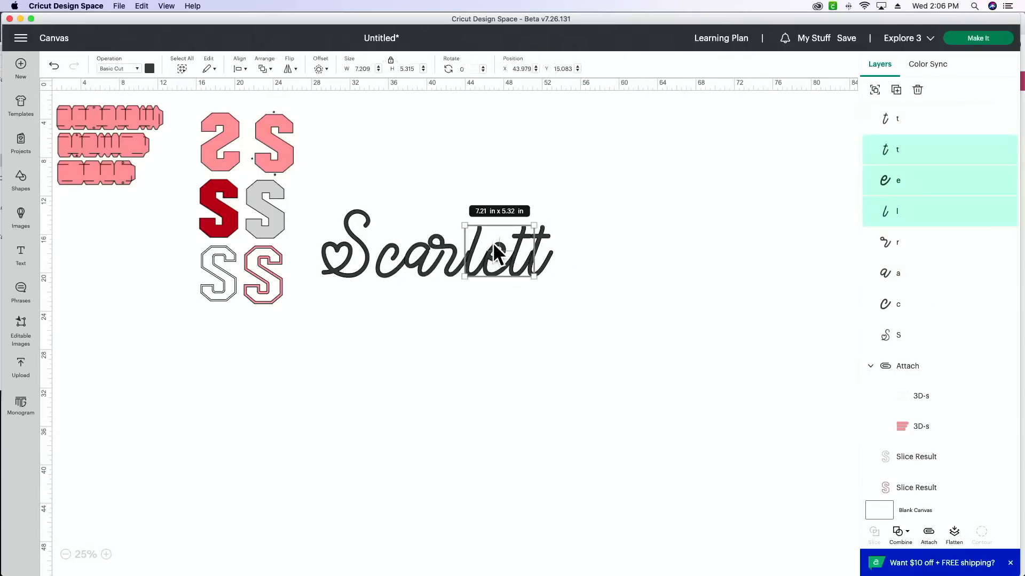
pyautogui.press('Left')
pyautogui.click(450, 388)
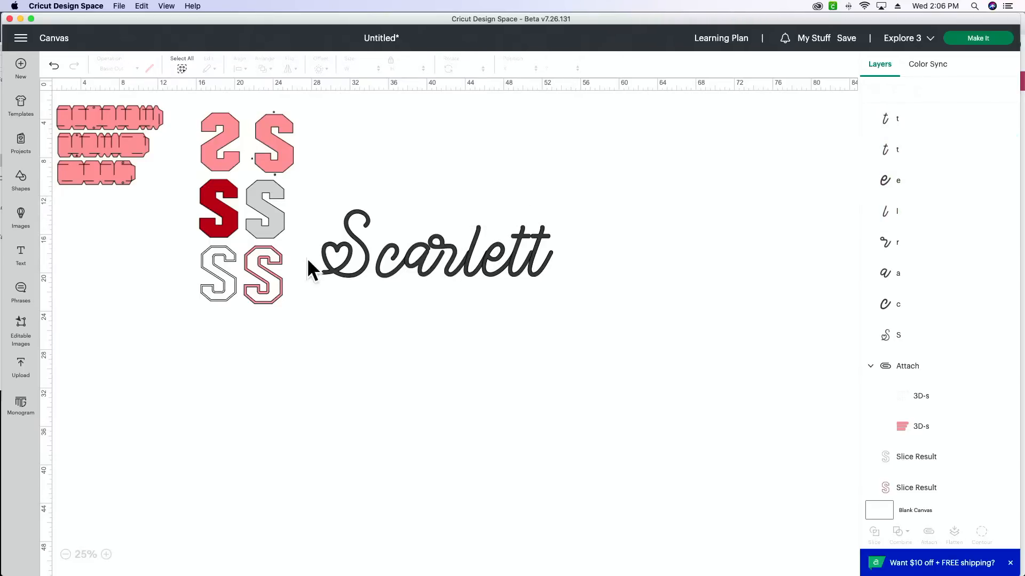
pyautogui.moveTo(330, 260); pyautogui.dragTo(334, 261)
pyautogui.click(560, 344)
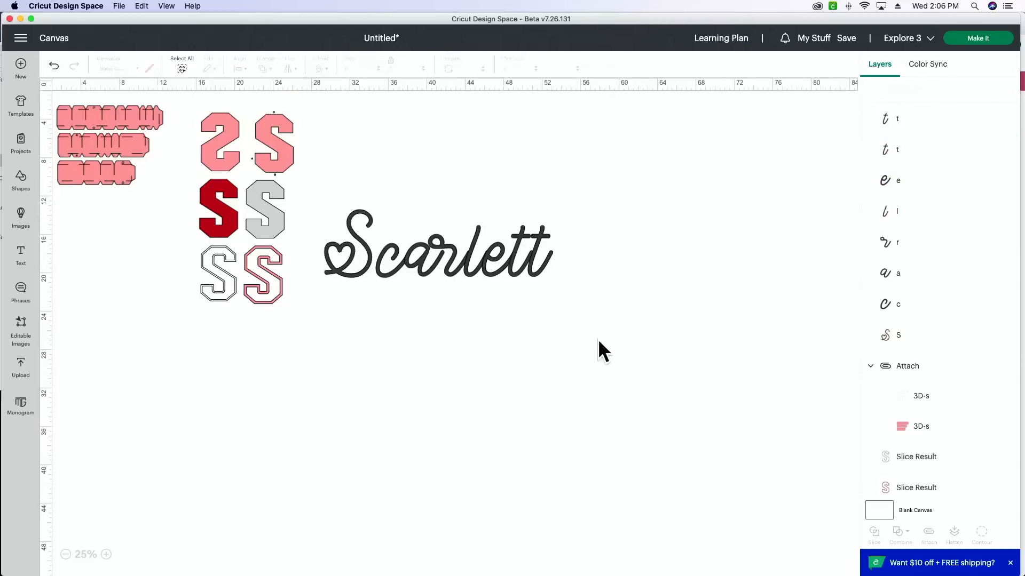
# - Move the name's final letter slightly left, closer to the letter before it
pyautogui.moveTo(598, 338); pyautogui.dragTo(318, 202)
pyautogui.click(540, 347)
pyautogui.click(537, 267)
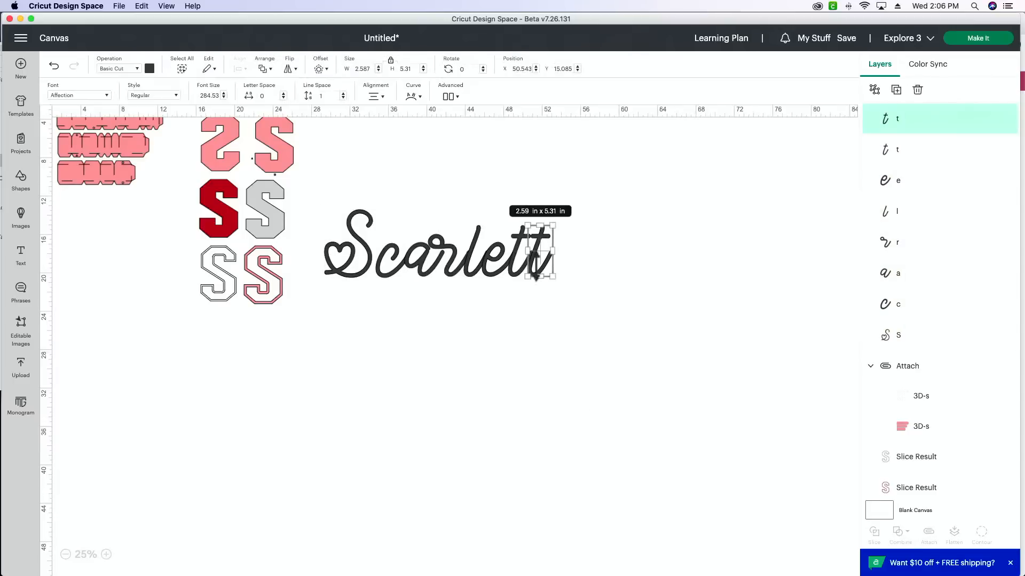
pyautogui.moveTo(536, 267); pyautogui.dragTo(534, 266)
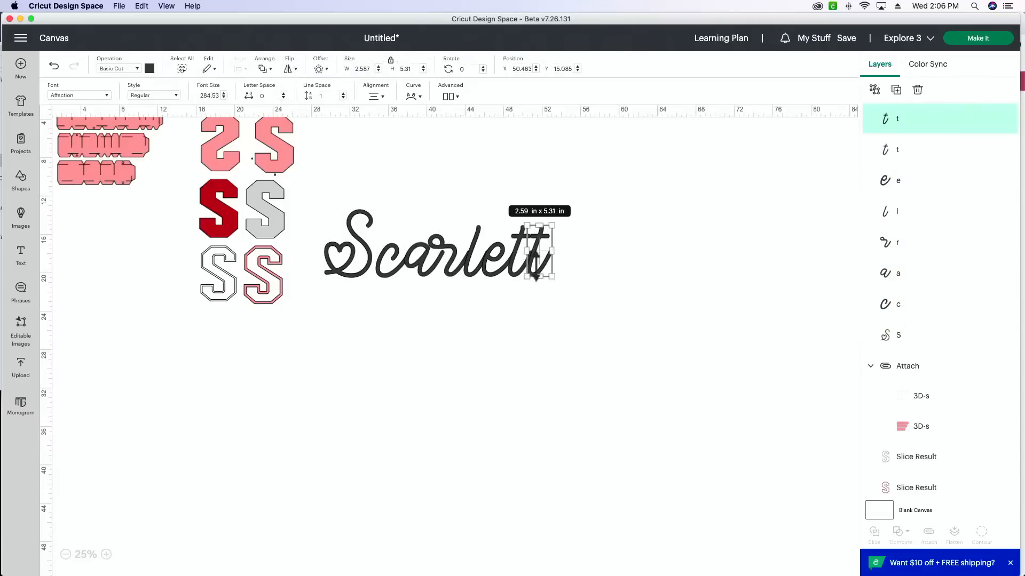
pyautogui.click(593, 379)
# - Combine all the letters of the name into one shape with Unite
pyautogui.moveTo(565, 326); pyautogui.dragTo(344, 194)
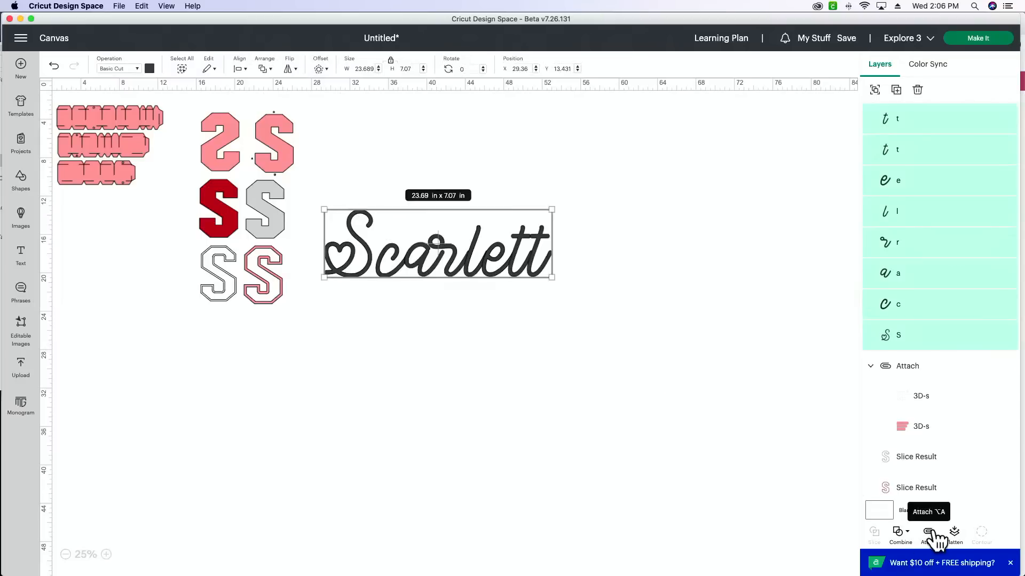
pyautogui.click(900, 534)
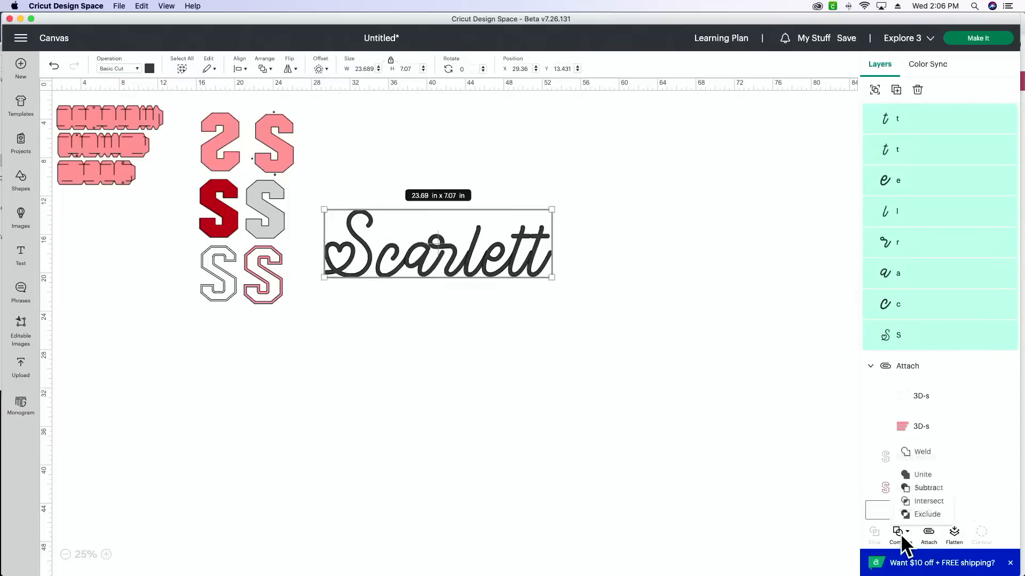
pyautogui.click(925, 481)
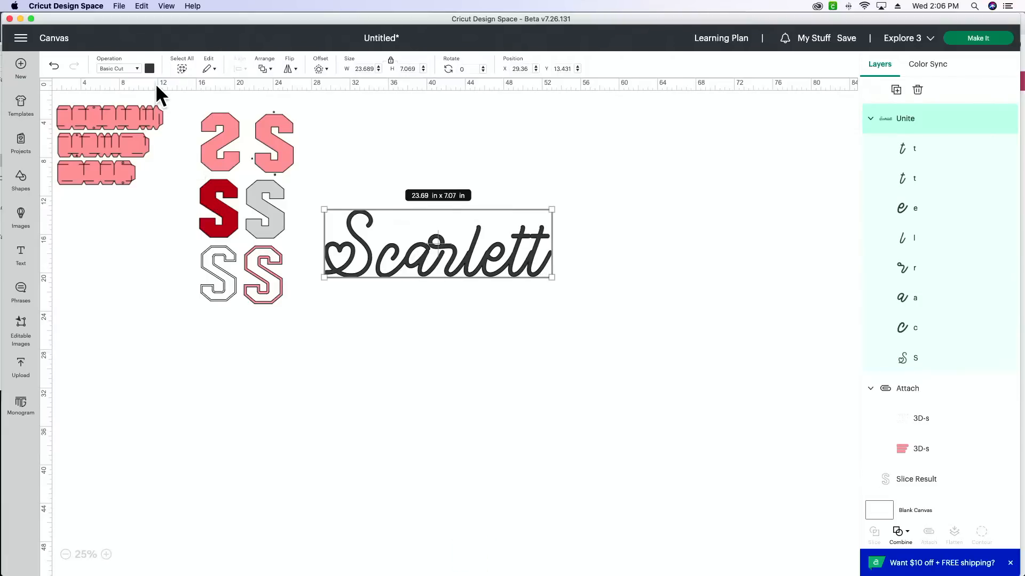
# - Recolor the united name to dark red
pyautogui.click(149, 69)
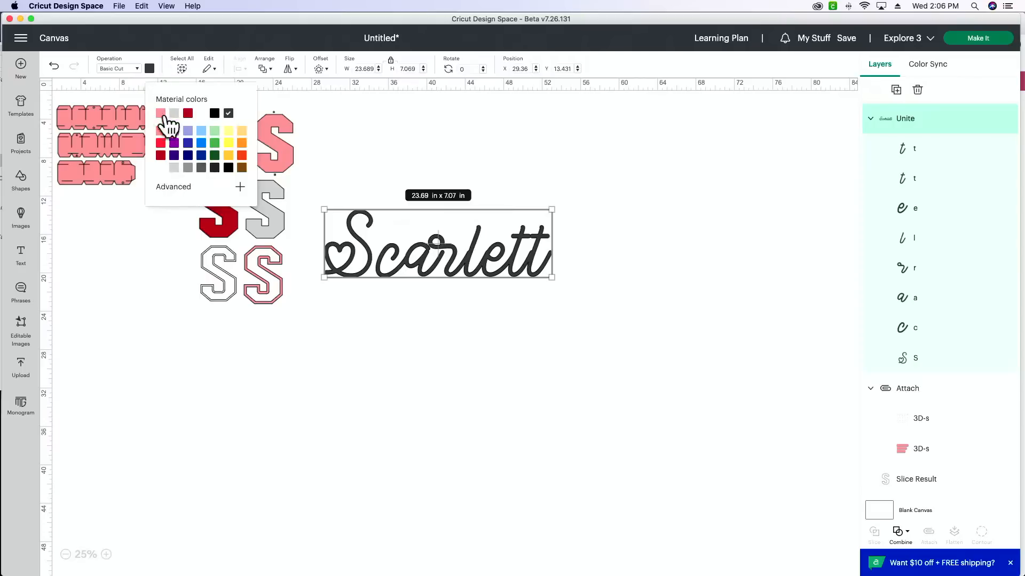
pyautogui.click(160, 156)
pyautogui.click(436, 271)
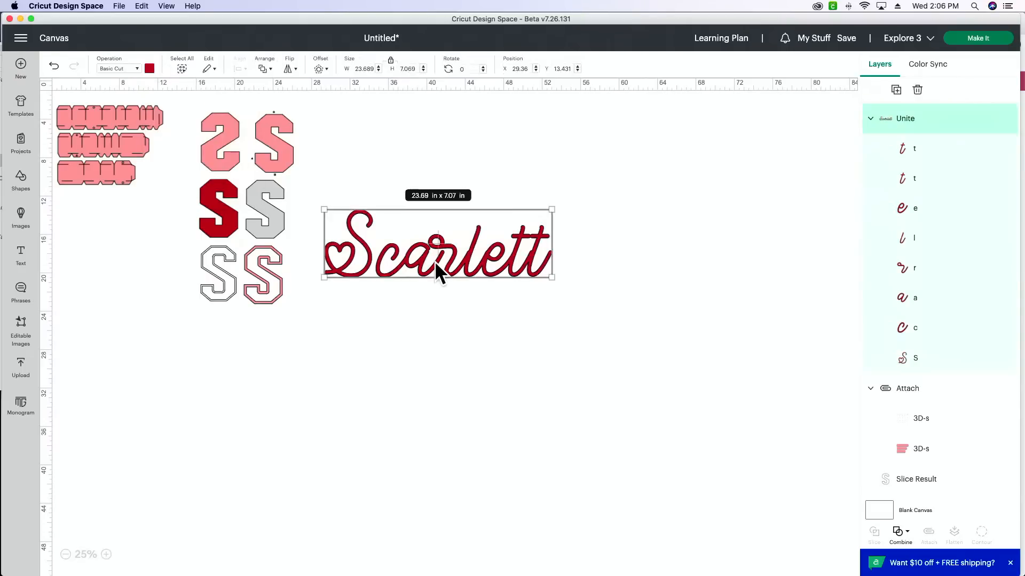
# - Scale the united name down to about 3.06 × 0.91 in and place it across the middle of the non-mirrored solid pink S
pyautogui.moveTo(552, 209); pyautogui.dragTo(412, 253)
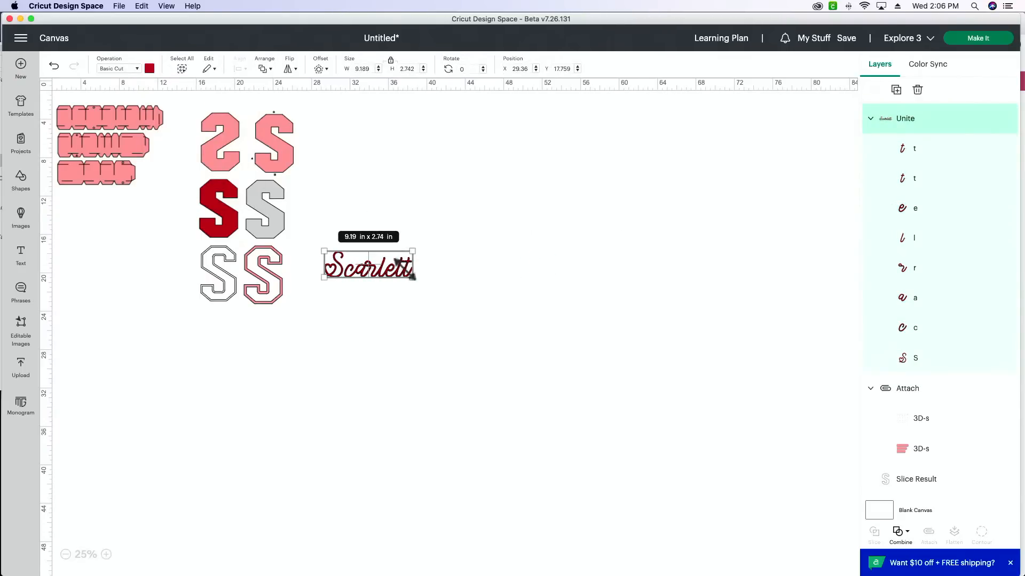
pyautogui.click(107, 554)
pyautogui.click(107, 553)
pyautogui.hscroll(-10, 140, 349)
pyautogui.scroll(3, 146, 351)
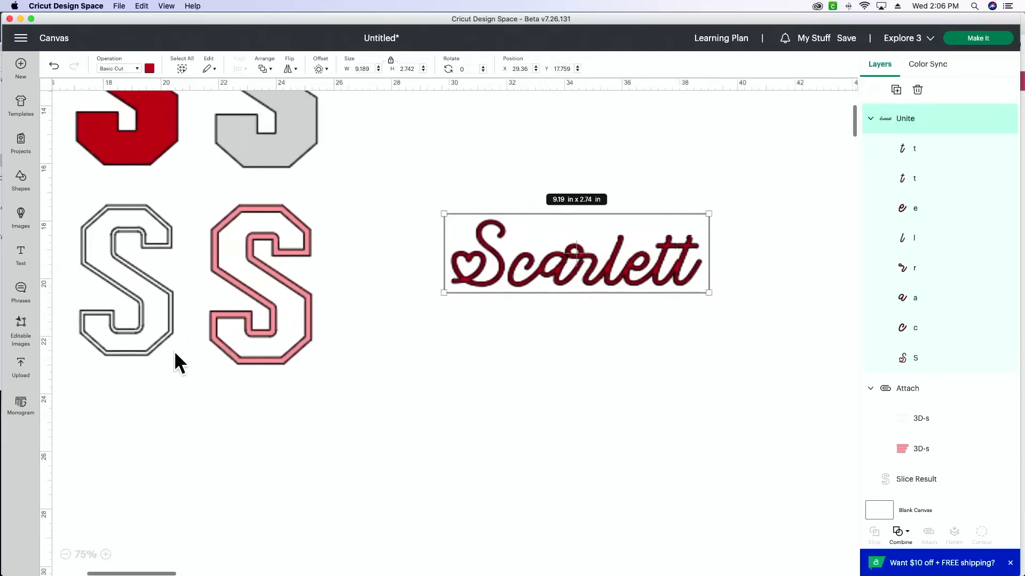
pyautogui.scroll(5, 175, 352)
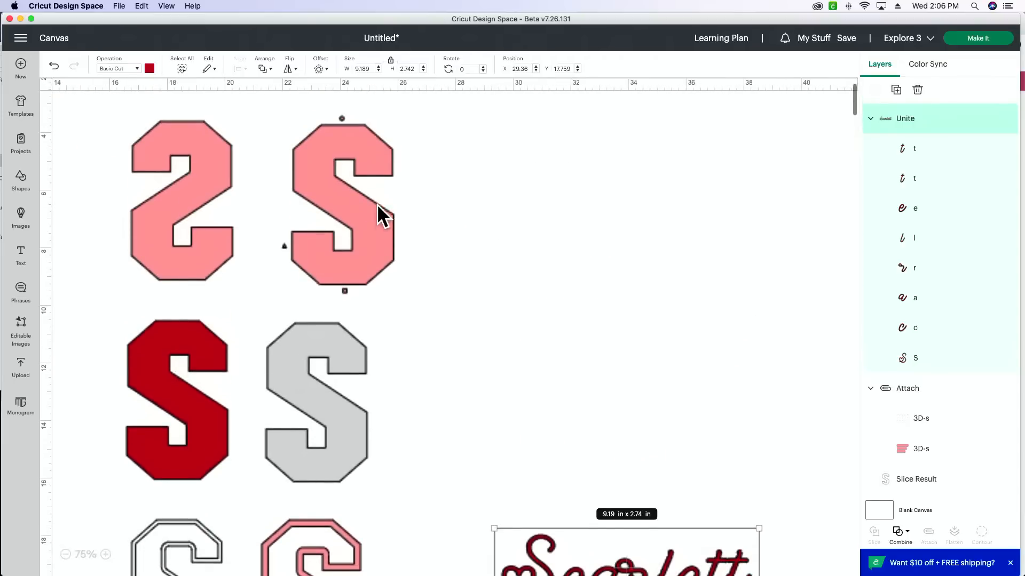
pyautogui.moveTo(558, 544); pyautogui.dragTo(302, 182)
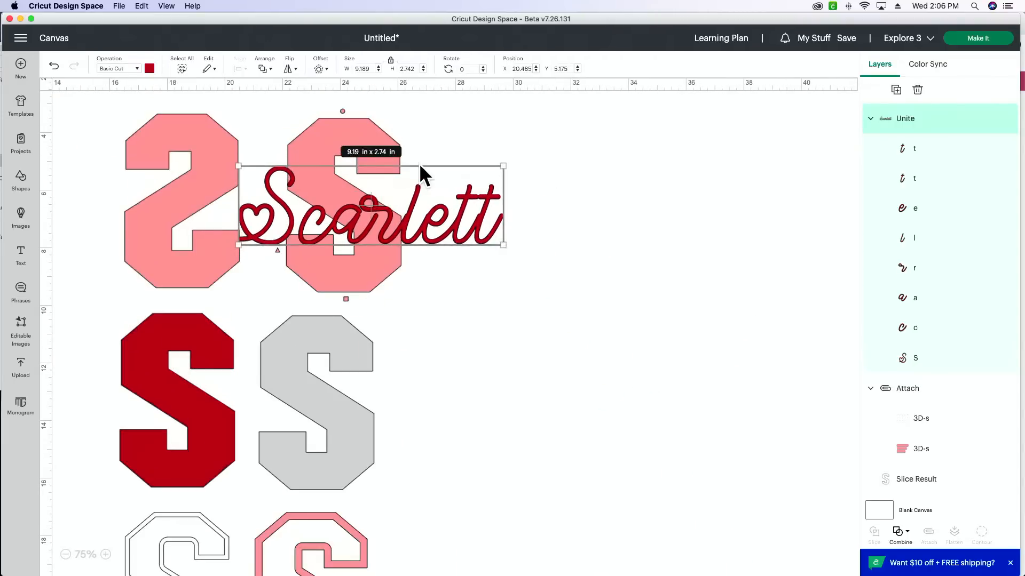
pyautogui.moveTo(496, 165); pyautogui.dragTo(355, 207)
pyautogui.moveTo(331, 243); pyautogui.dragTo(383, 210)
pyautogui.click(608, 283)
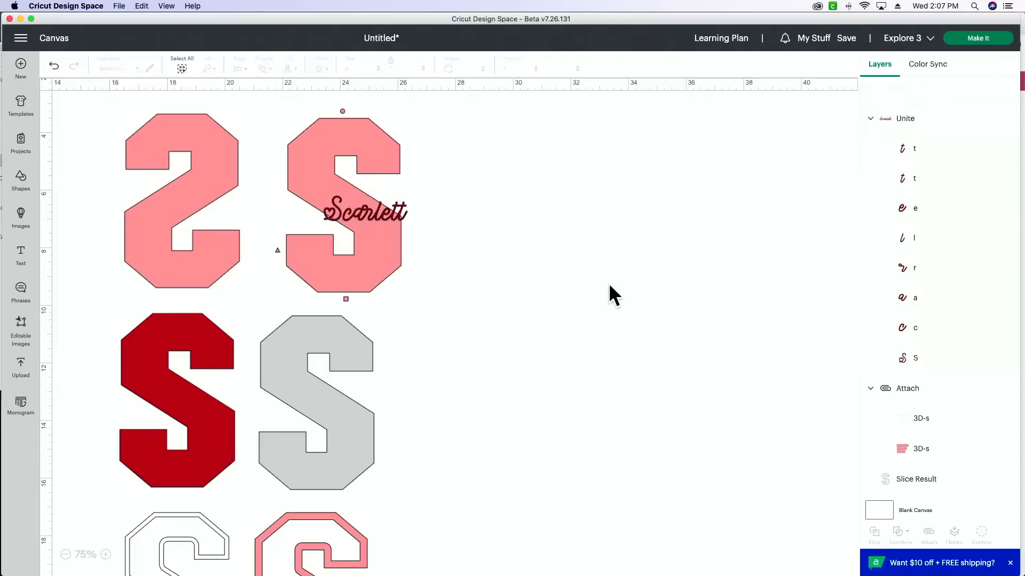
pyautogui.click(399, 206)
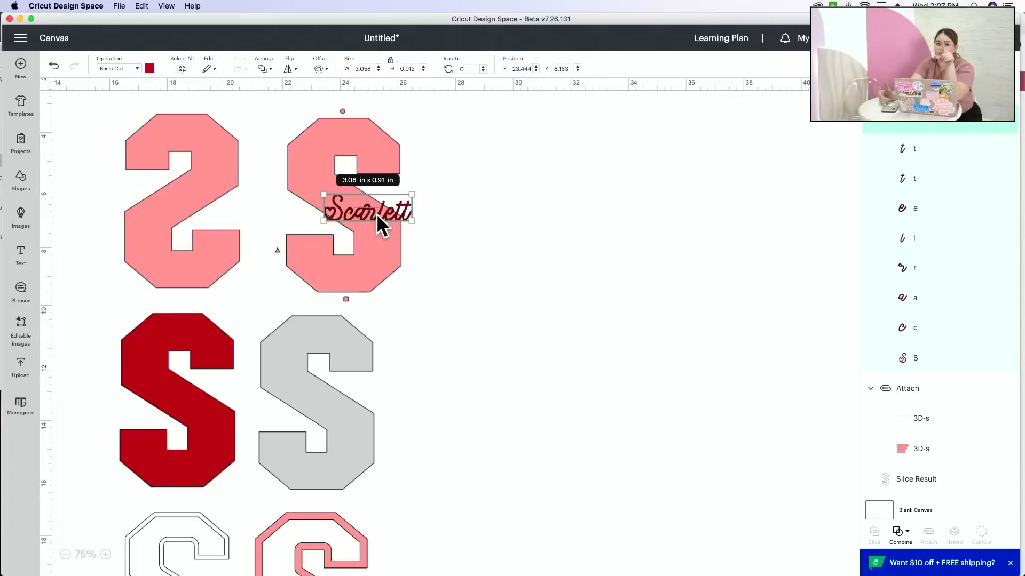
# - Tilt the name upward to a rotation of about 351.33° and place it in the blank area beside the pink S shapes
pyautogui.moveTo(376, 213); pyautogui.dragTo(361, 147)
pyautogui.rightClick(353, 153)
pyautogui.click(533, 233)
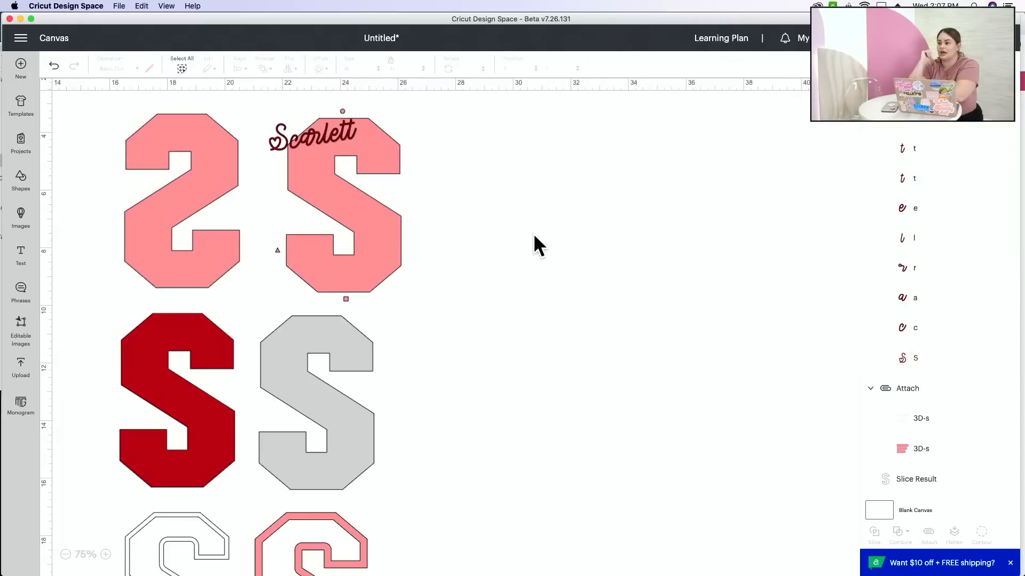
pyautogui.moveTo(339, 135); pyautogui.dragTo(555, 202)
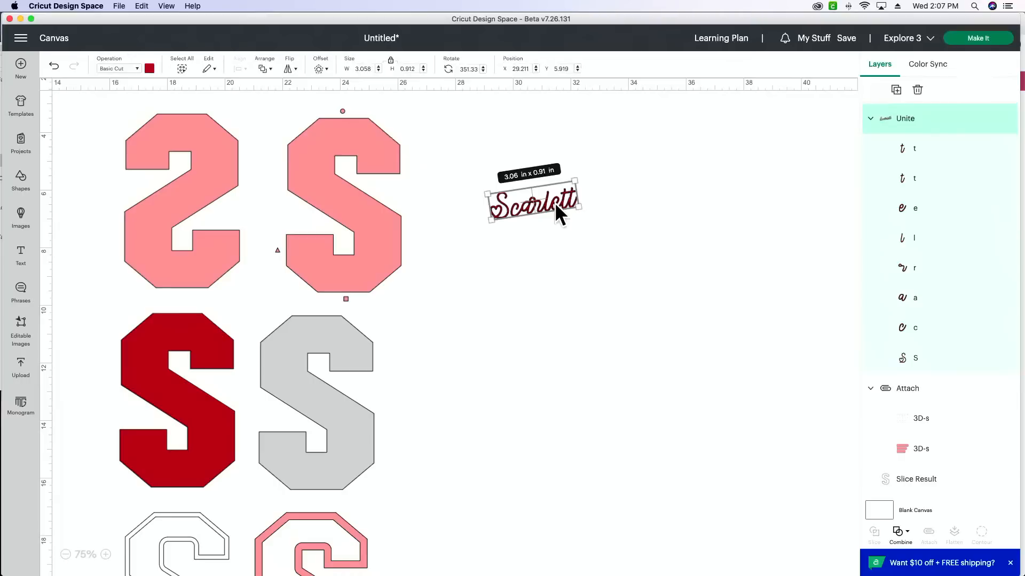
# - Add an offset around the name with a distance of 0.15 in and rounded corners
pyautogui.click(319, 68)
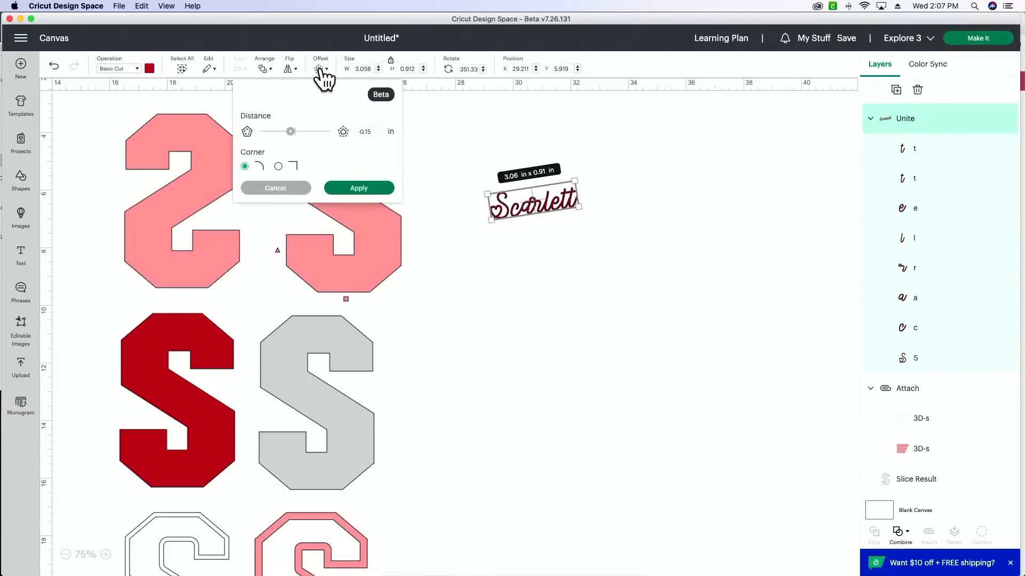
pyautogui.click(371, 131)
pyautogui.press('BackSpace')
pyautogui.press('Return')
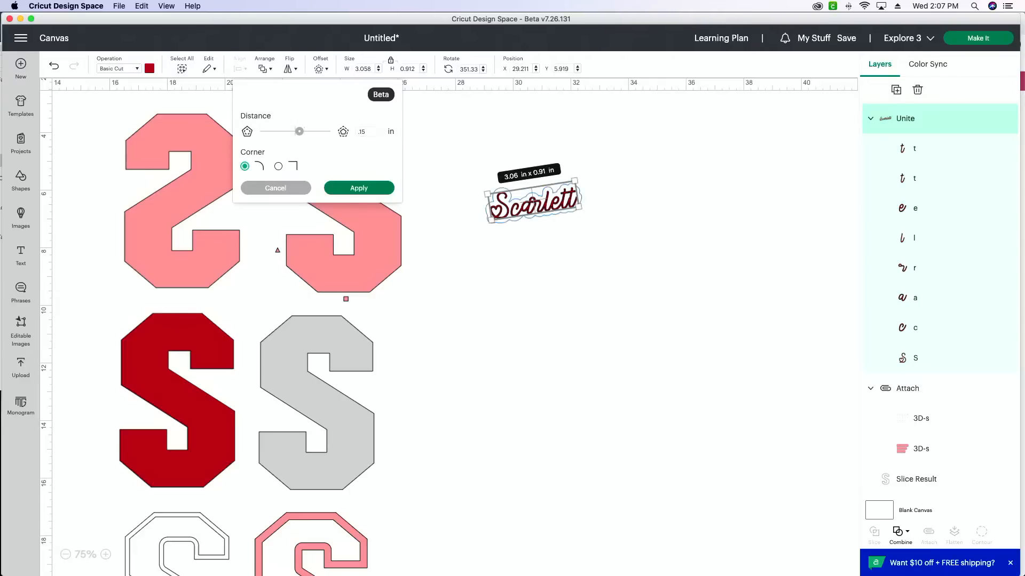
pyautogui.click(371, 186)
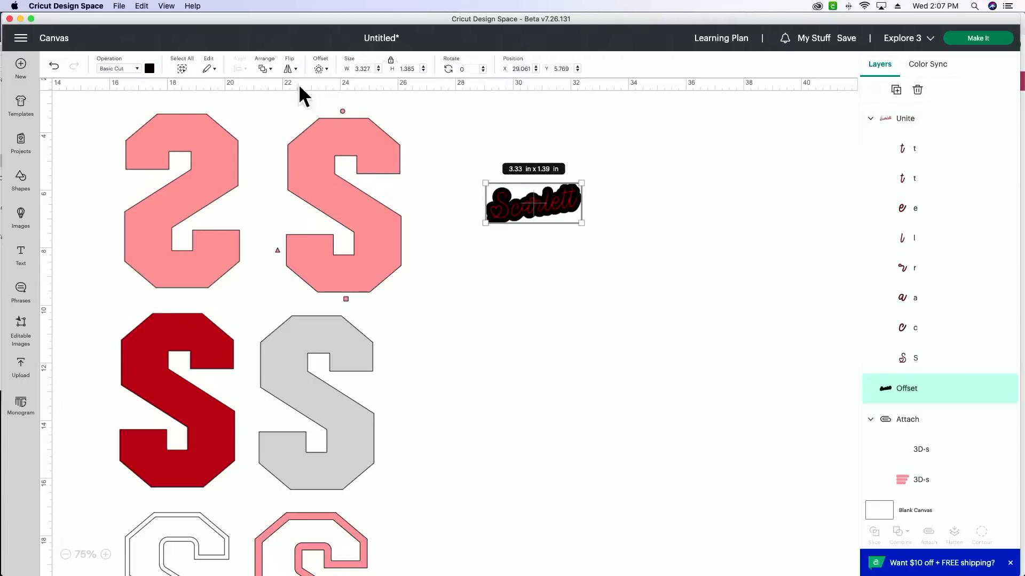
# - Recolor the name's offset layer to white
pyautogui.click(149, 69)
pyautogui.click(160, 168)
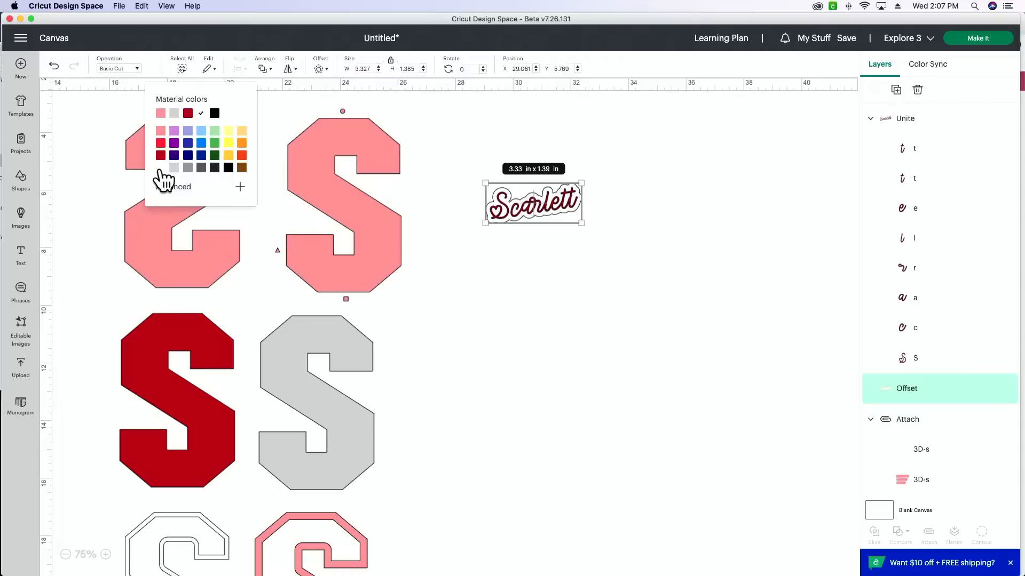
pyautogui.click(567, 270)
pyautogui.moveTo(566, 268); pyautogui.dragTo(524, 247)
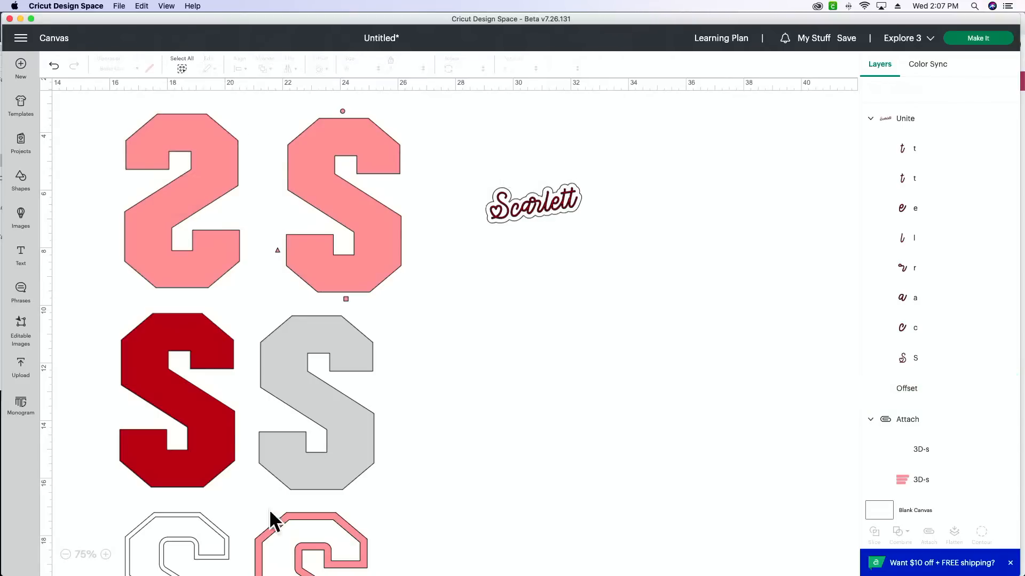
# - Examine the red script name and its white offset outline up close
pyautogui.click(108, 555)
pyautogui.click(109, 555)
pyautogui.click(109, 555)
pyautogui.click(109, 555)
pyautogui.click(109, 555)
pyautogui.click(109, 554)
pyautogui.click(109, 555)
pyautogui.hscroll(5, 474, 445)
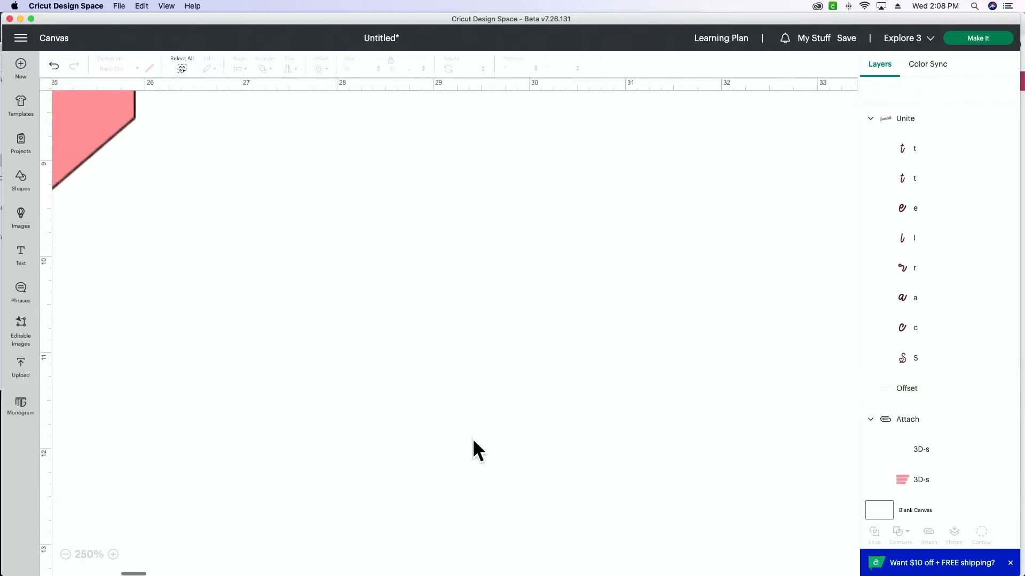
pyautogui.scroll(10, 474, 449)
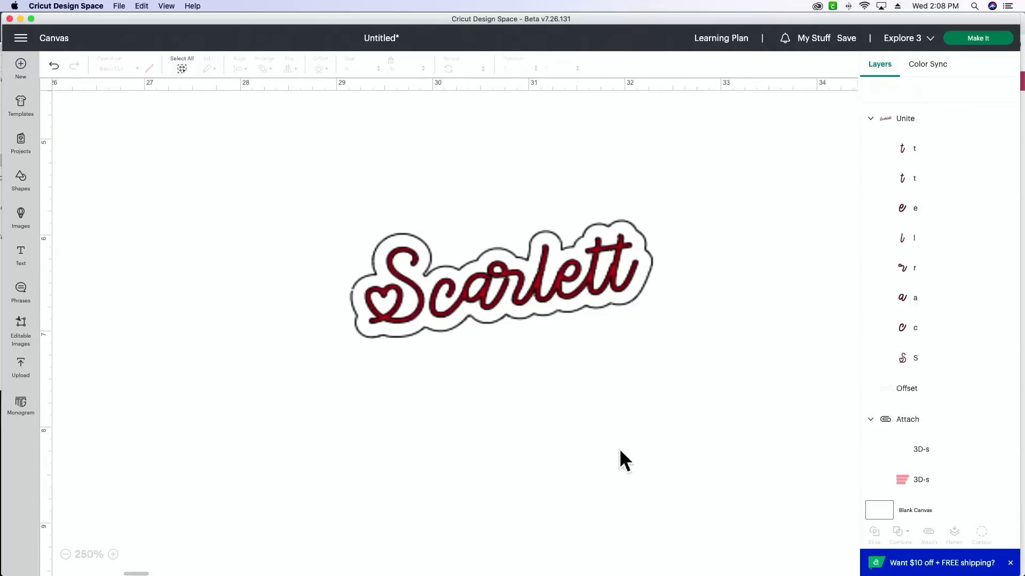
# - Flatten the red script name and its white offset together into one print-then-cut image
pyautogui.click(524, 265)
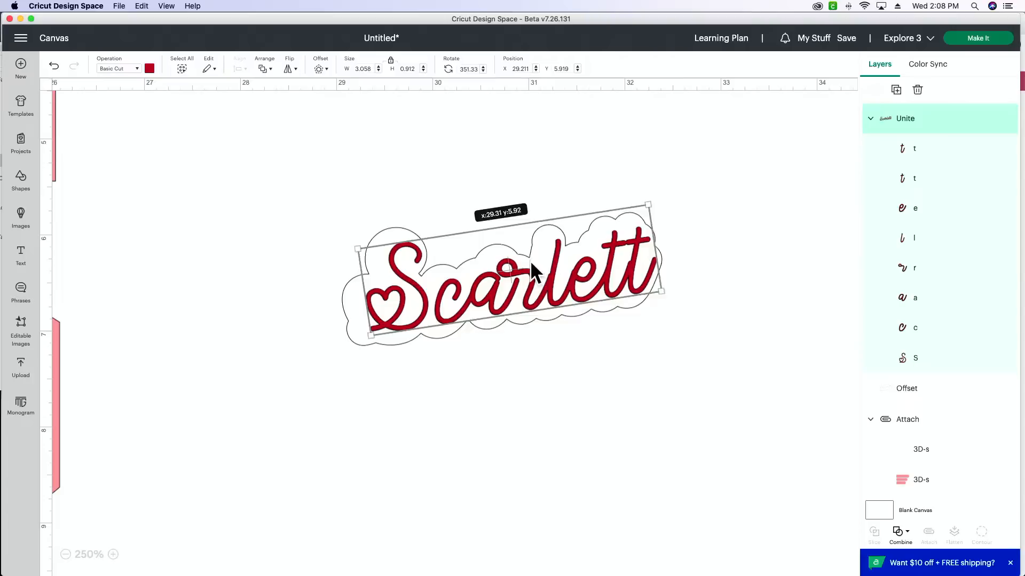
pyautogui.click(54, 66)
pyautogui.moveTo(540, 377); pyautogui.dragTo(428, 205)
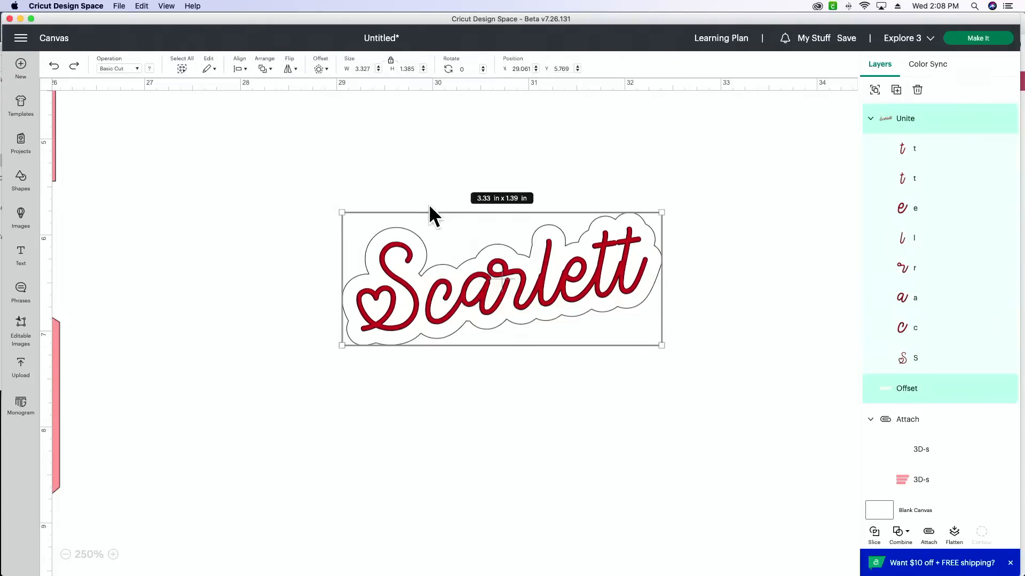
pyautogui.click(955, 534)
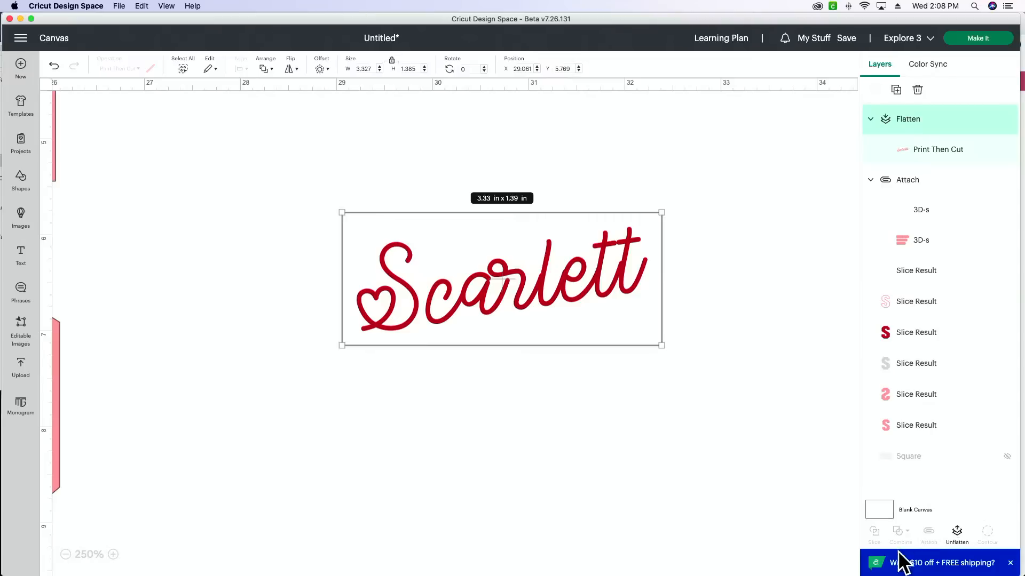
# - Change the canvas background color to light gray
pyautogui.click(882, 510)
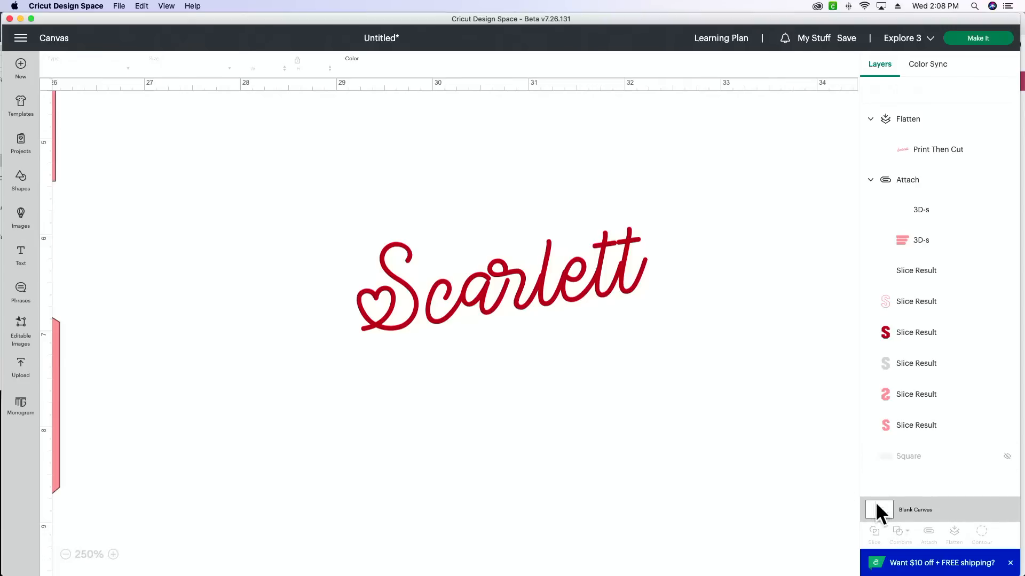
pyautogui.click(352, 72)
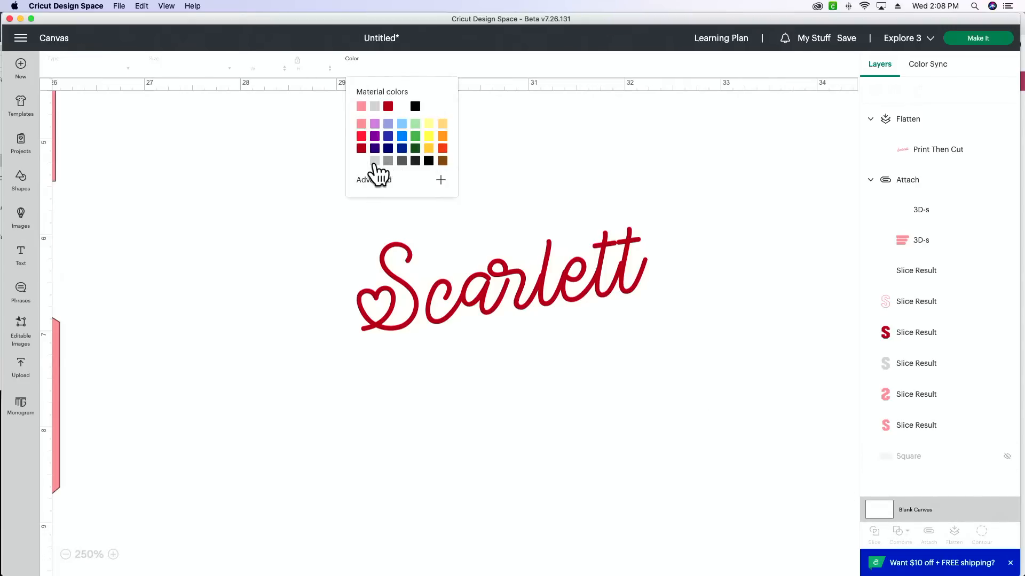
pyautogui.click(375, 161)
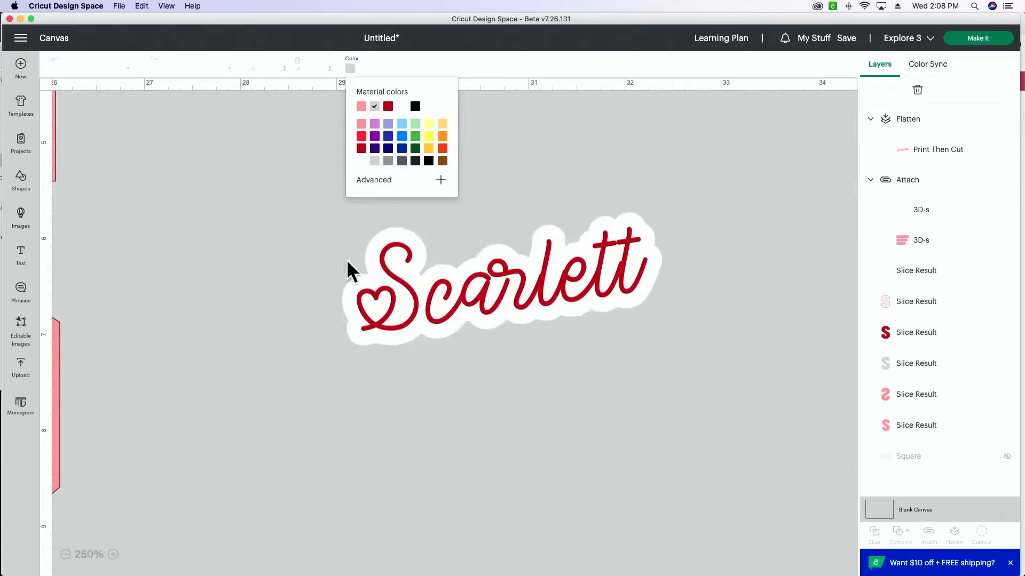
pyautogui.click(559, 386)
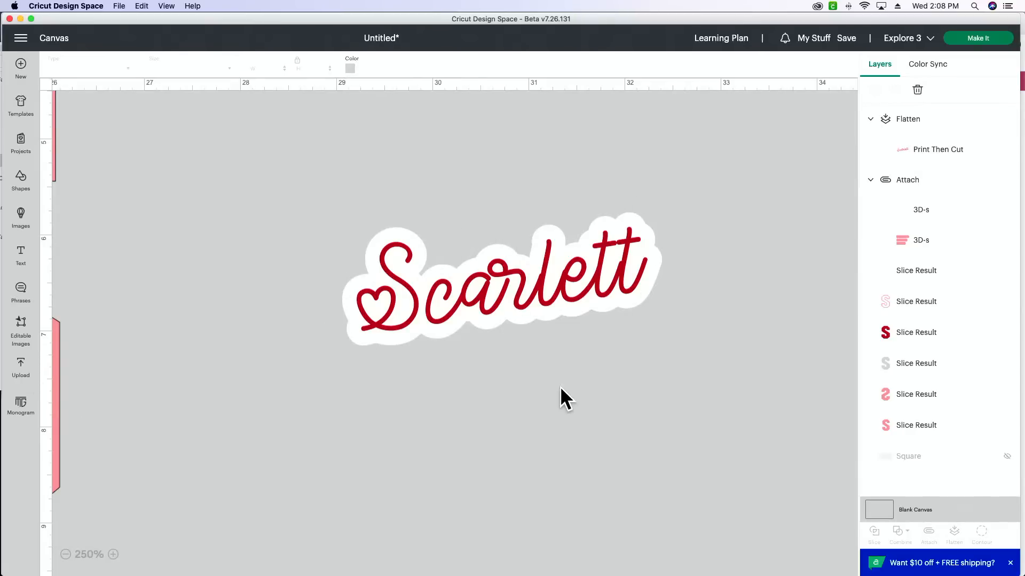
# - Add a second offset around the flattened name with a distance of 0.1 in, rounded corners and welded offsets
pyautogui.click(507, 277)
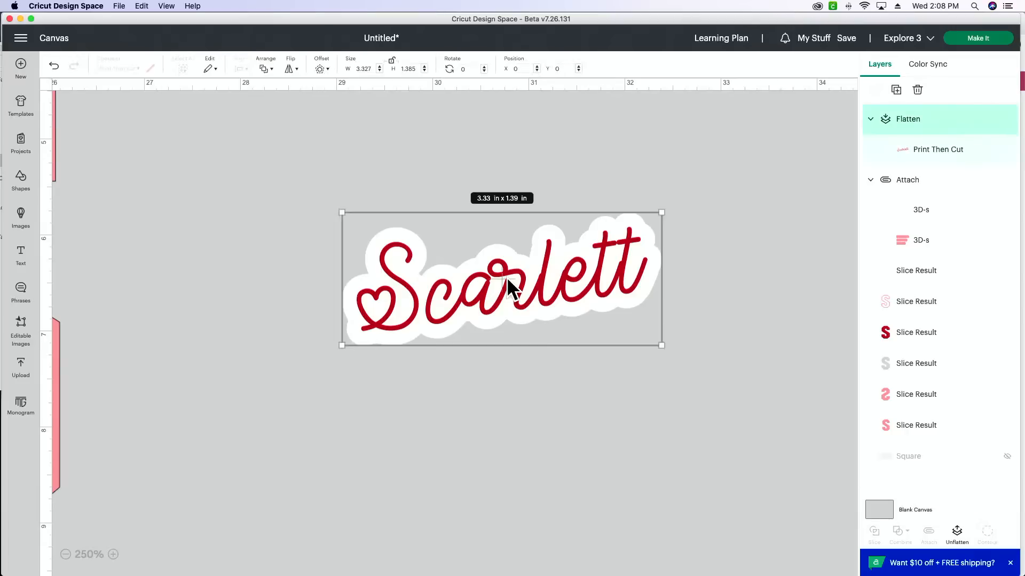
pyautogui.click(320, 68)
pyautogui.click(376, 131)
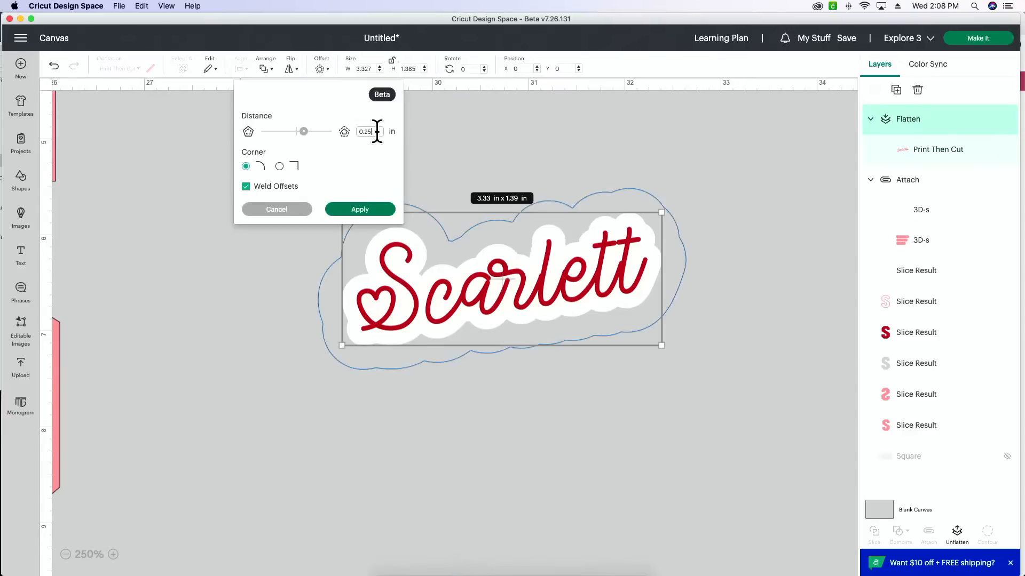
pyautogui.press('BackSpace')
pyautogui.press('BackSpace')
pyautogui.write('15')
pyautogui.press('Return')
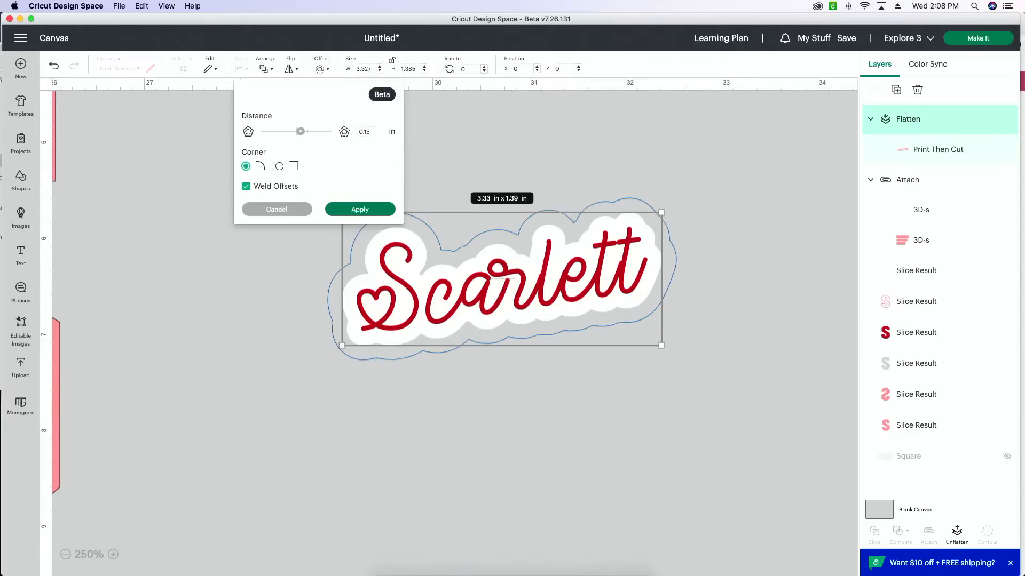
pyautogui.click(380, 131)
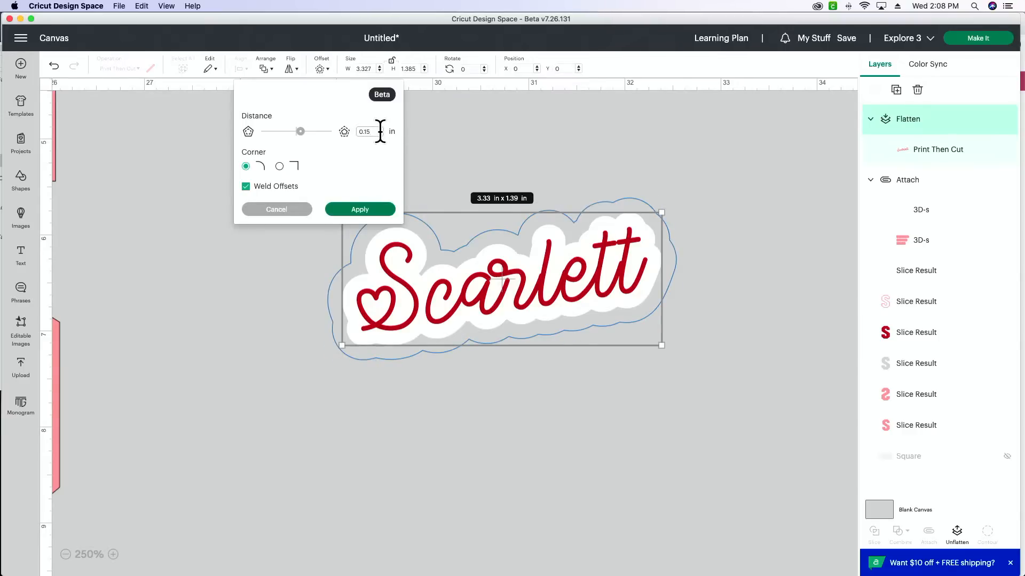
pyautogui.press('BackSpace')
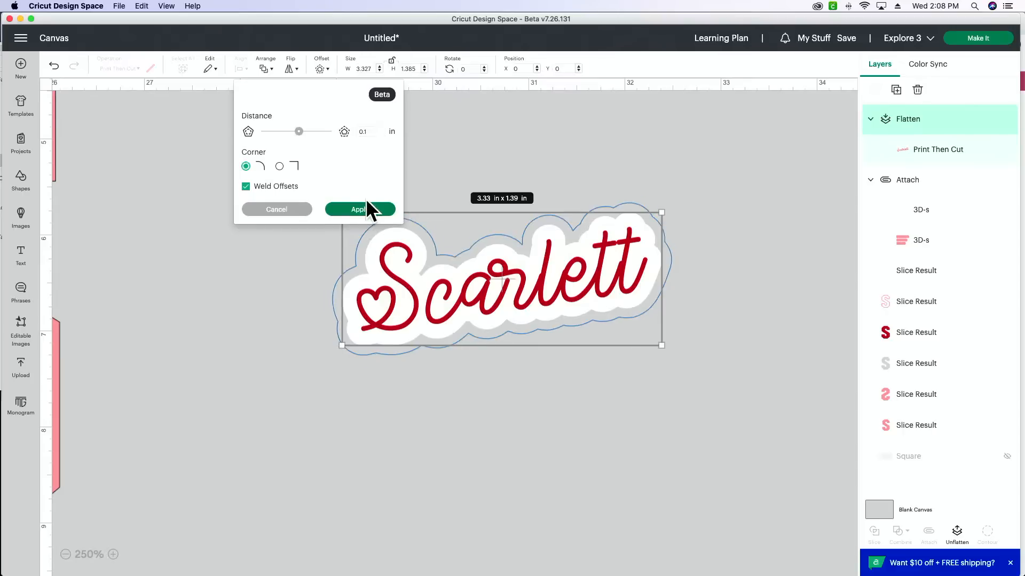
pyautogui.click(367, 207)
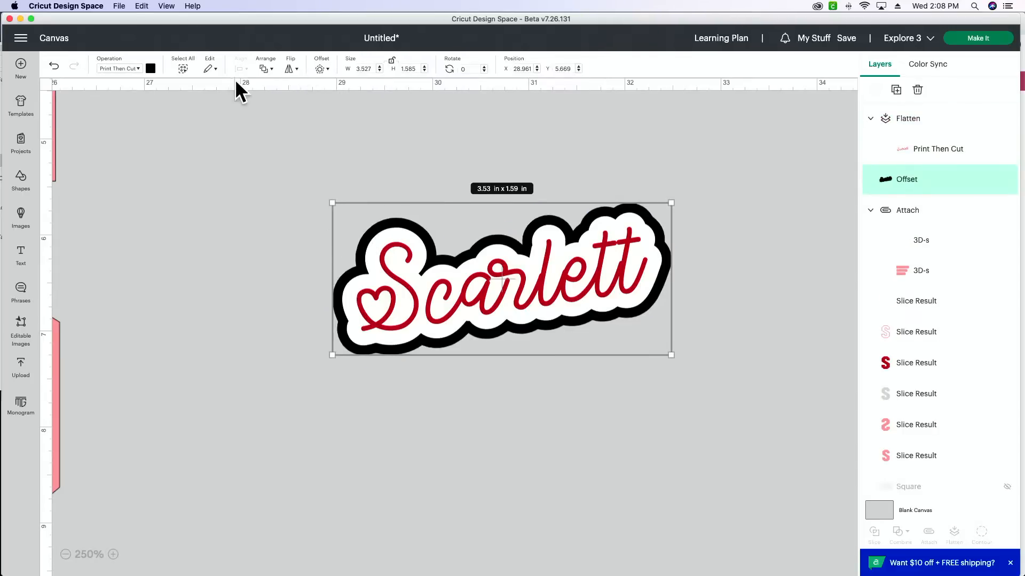
# - Recolor the name's new outer offset pink and move it with the flattened name closer to the pink S
pyautogui.click(152, 69)
pyautogui.click(162, 133)
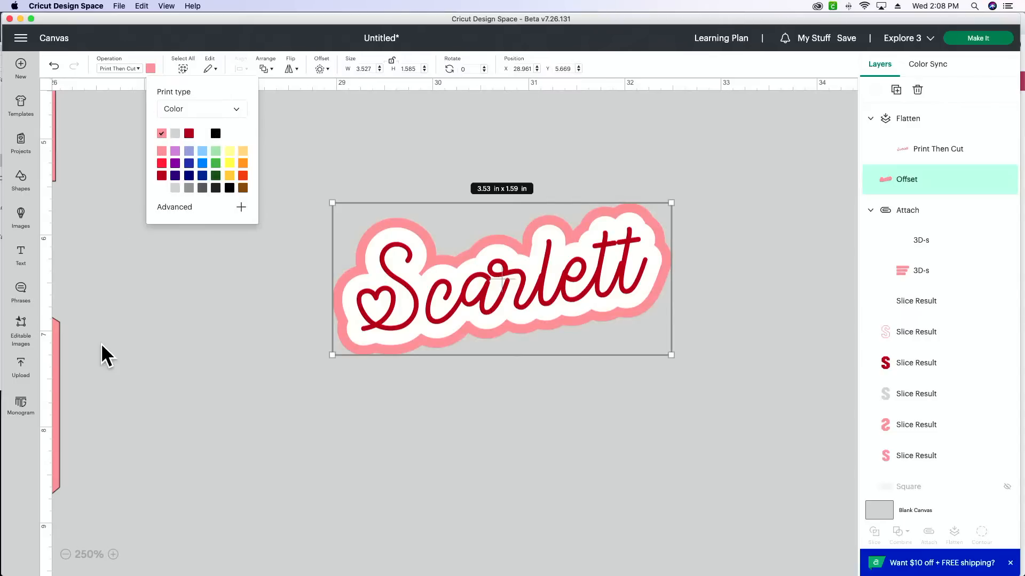
pyautogui.click(65, 554)
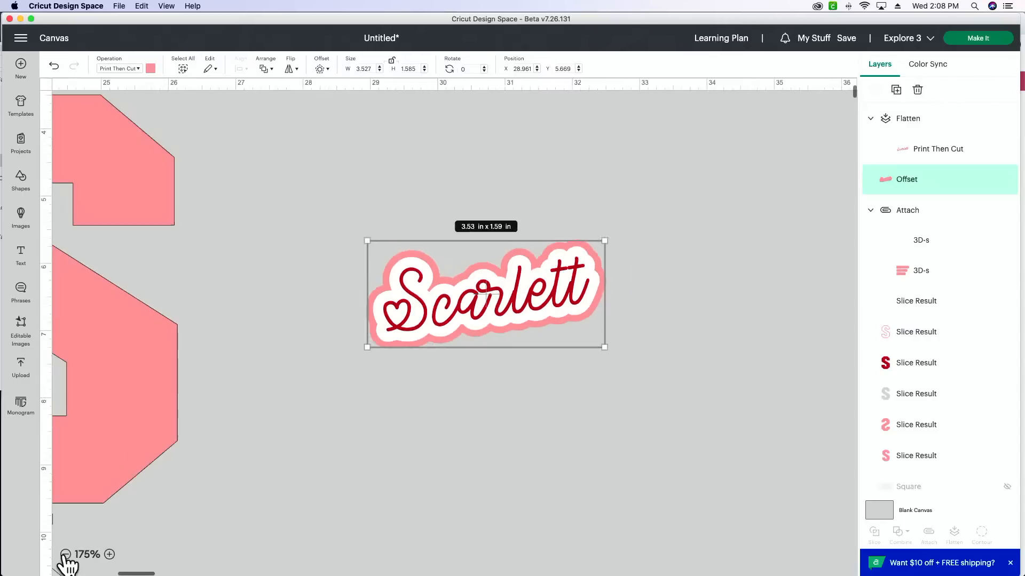
pyautogui.click(66, 554)
pyautogui.moveTo(533, 405); pyautogui.dragTo(351, 220)
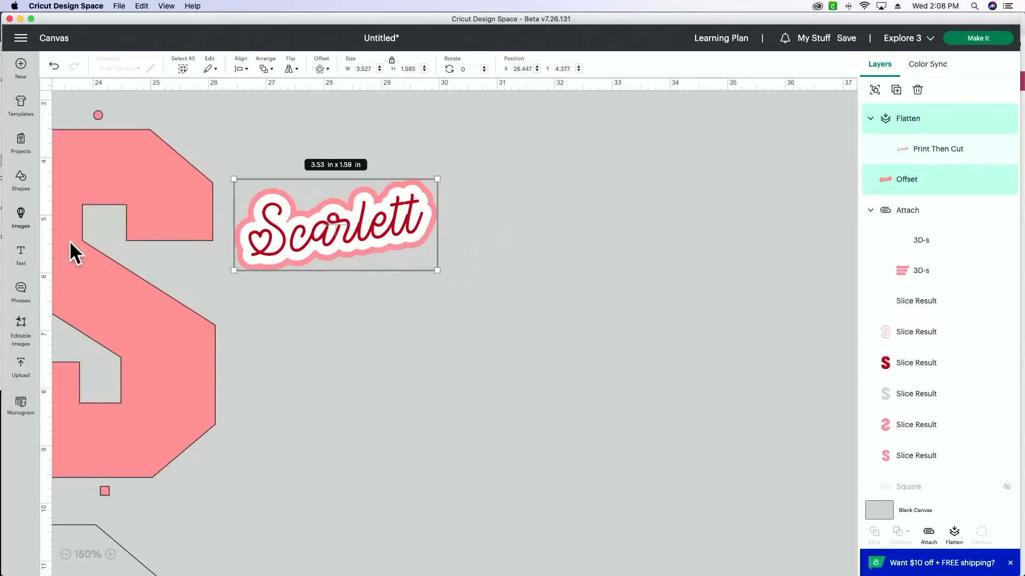
# - Add a free heart shape, shrink it to about 1.08 by 0.95 in and place it just above the end of the name
pyautogui.click(22, 182)
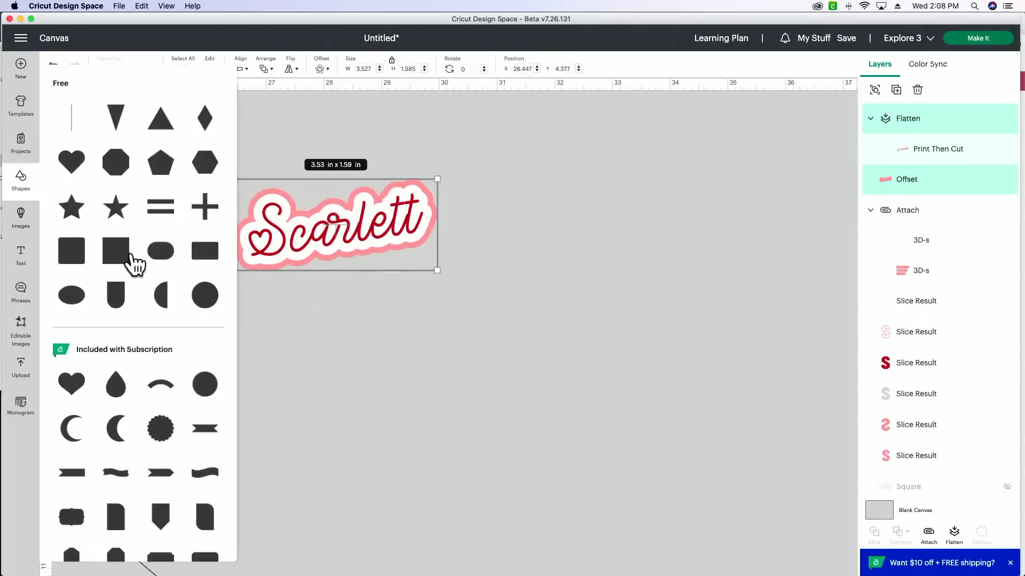
pyautogui.click(74, 163)
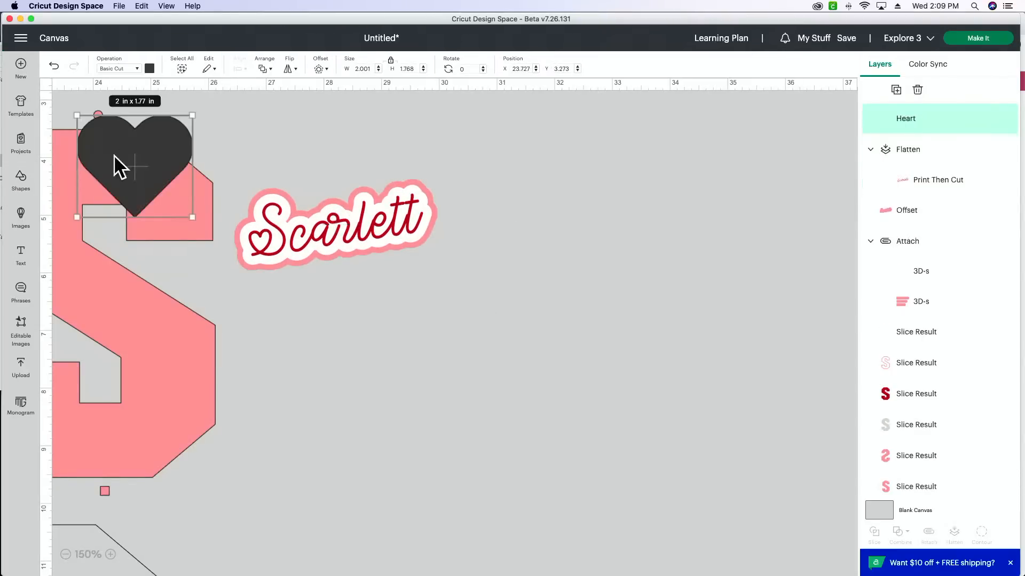
pyautogui.moveTo(114, 154); pyautogui.dragTo(523, 235)
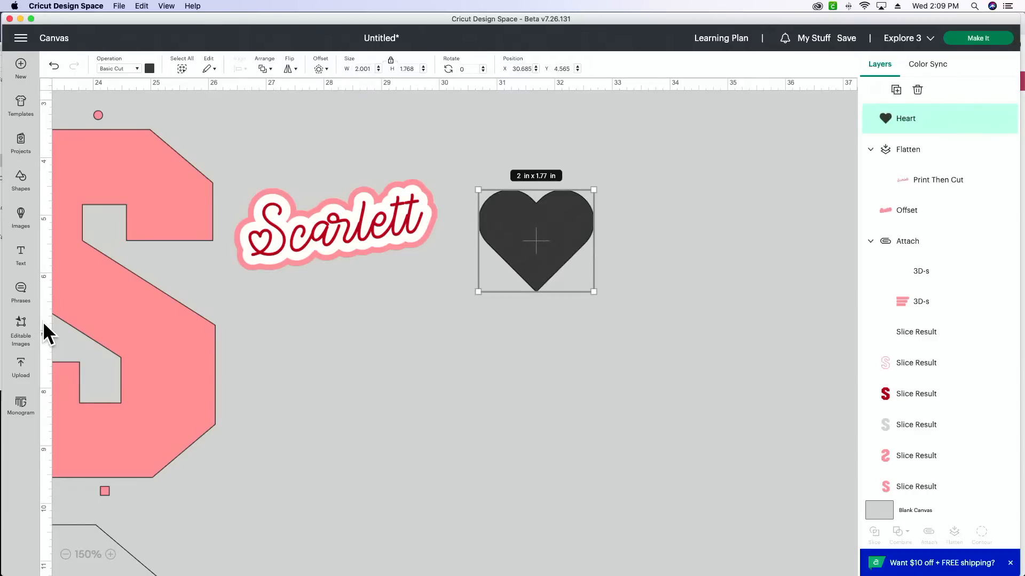
pyautogui.moveTo(587, 283); pyautogui.dragTo(433, 140)
# - Duplicate the heart, shrink the copy to about 0.72 in wide, rotate it about 12.6° and tilt the larger heart to about 353°
pyautogui.click(896, 99)
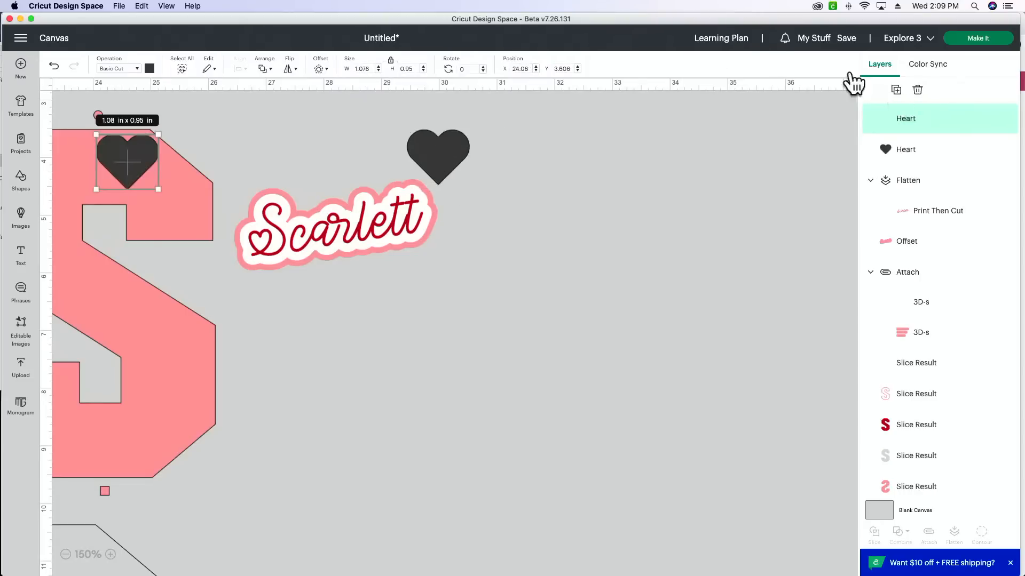
pyautogui.moveTo(131, 158); pyautogui.dragTo(476, 227)
pyautogui.click(435, 153)
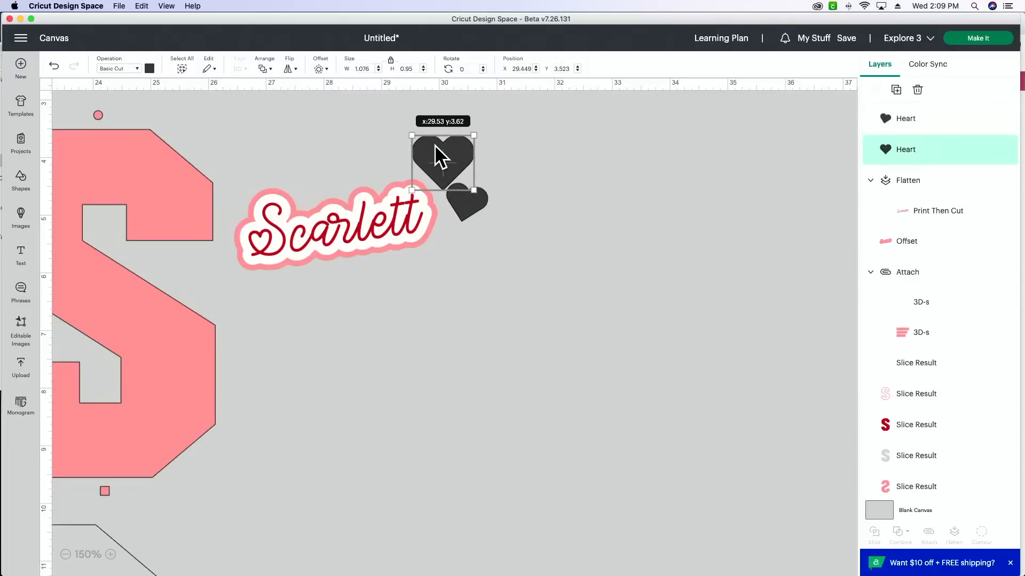
pyautogui.moveTo(471, 132); pyautogui.dragTo(446, 149)
# - Place the name across the upper part of the pink S and arrange the two hearts beneath it
pyautogui.moveTo(540, 226); pyautogui.dragTo(114, 277)
pyautogui.hscroll(-5, 176, 268)
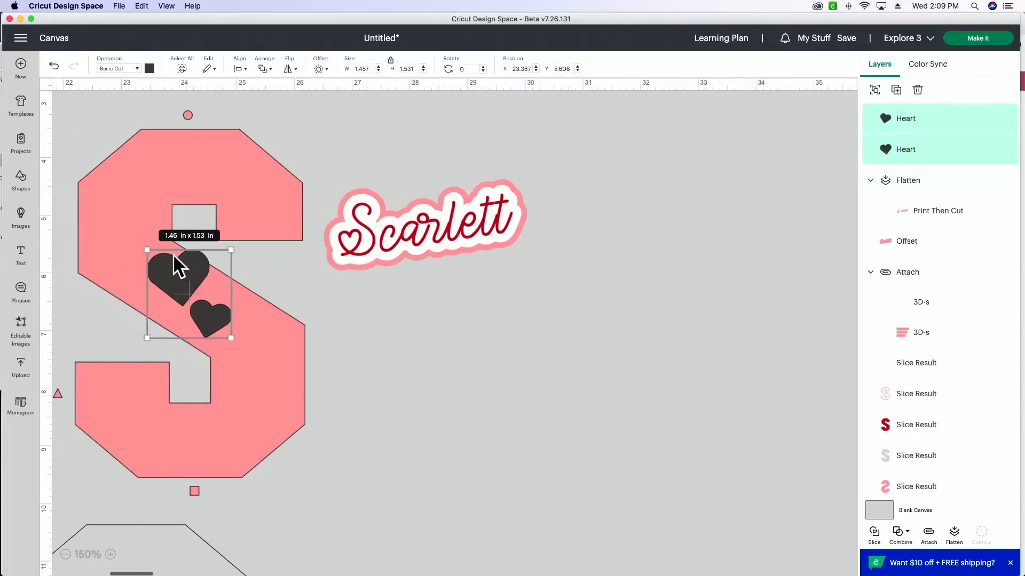
pyautogui.click(534, 204)
pyautogui.moveTo(534, 204); pyautogui.dragTo(267, 184)
pyautogui.moveTo(269, 258); pyautogui.dragTo(187, 253)
pyautogui.moveTo(282, 305); pyautogui.dragTo(241, 283)
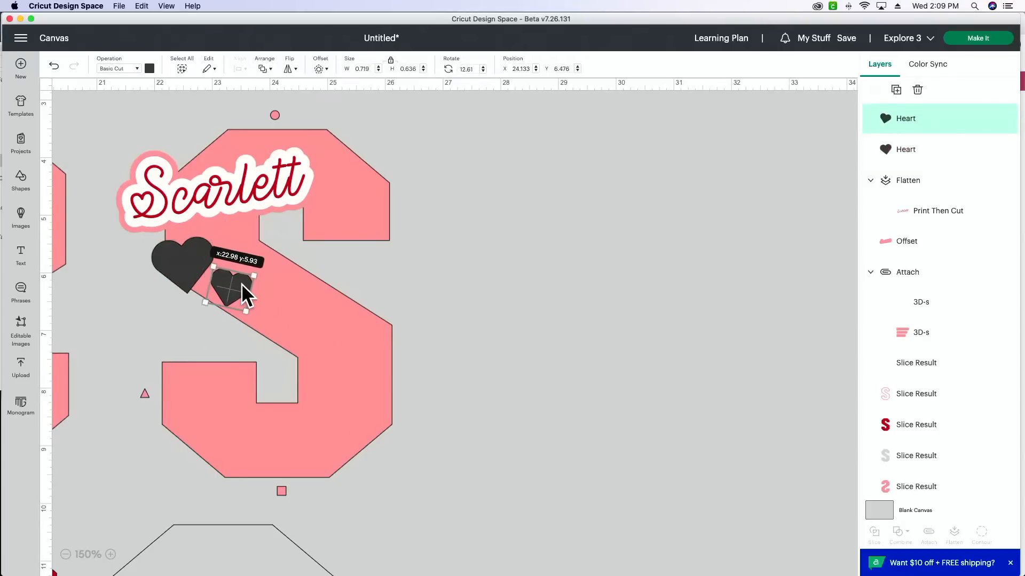
# - Move both hearts to the blank area beside the S and add a joint rounded offset of 0.1 in around them
pyautogui.keyDown('shift'); pyautogui.click(181, 269); pyautogui.keyUp('shift')
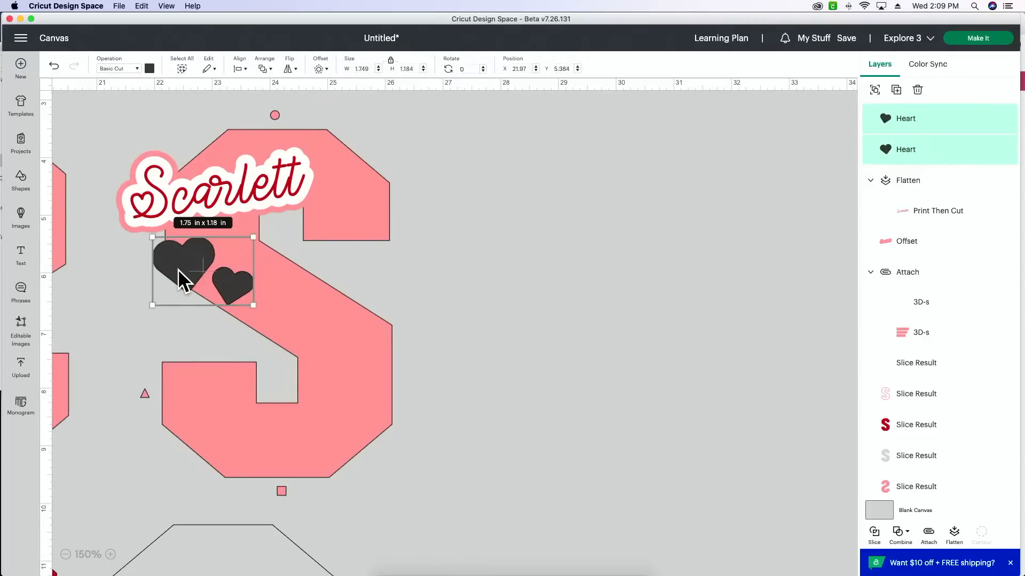
pyautogui.moveTo(177, 268); pyautogui.dragTo(533, 262)
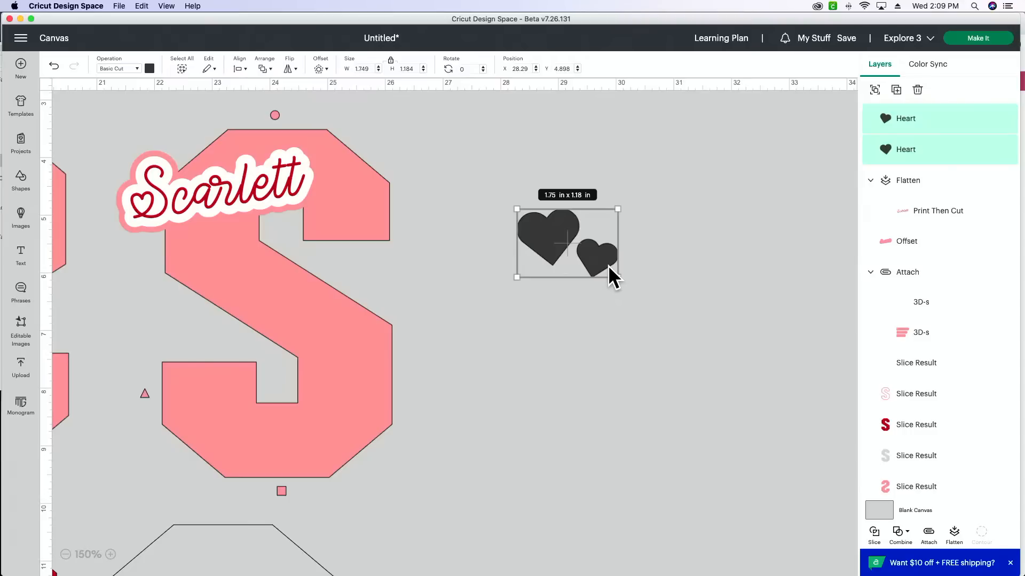
pyautogui.click(320, 70)
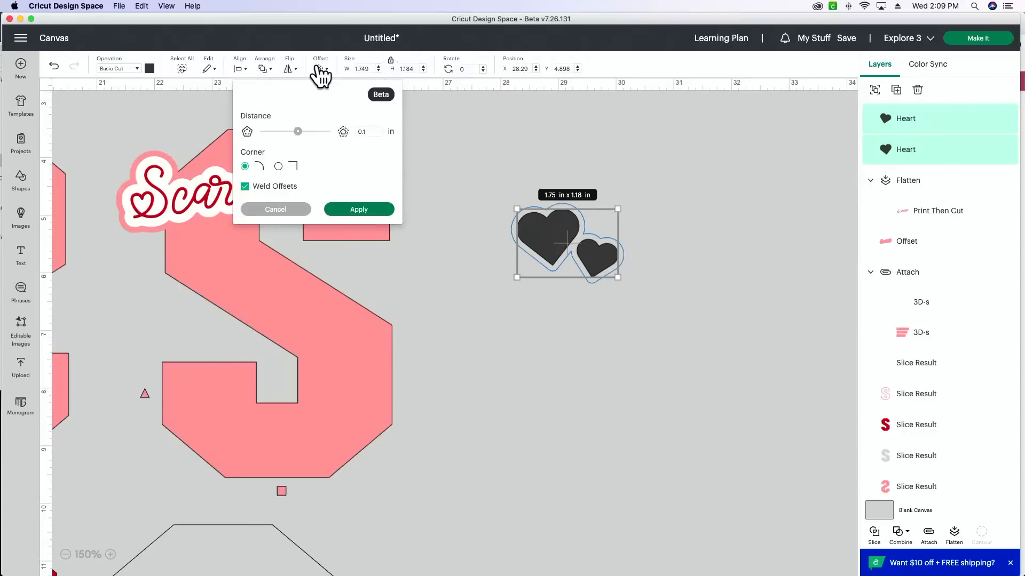
pyautogui.click(346, 209)
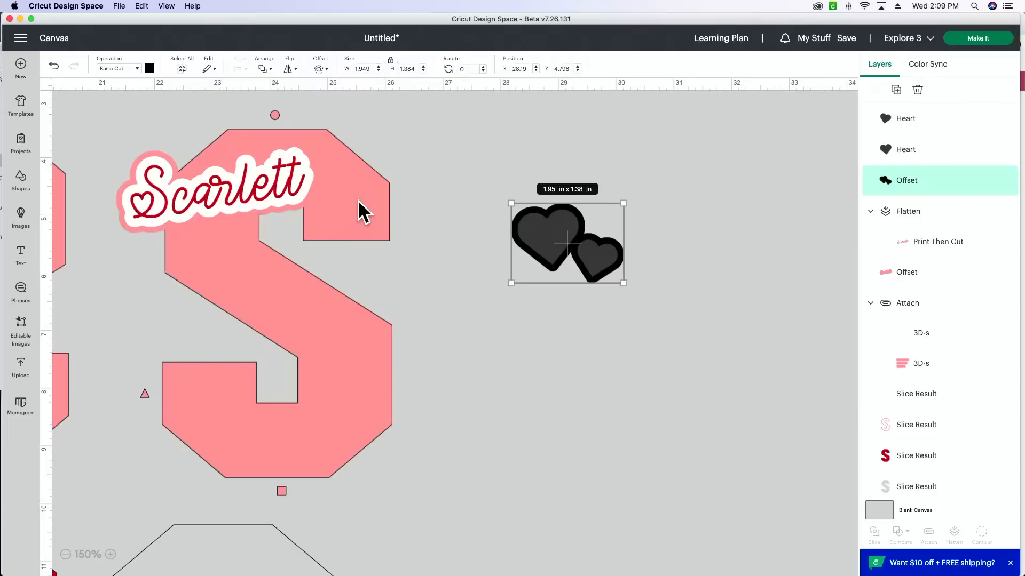
# - Recolor the hearts' offset pink and both hearts dark red
pyautogui.click(150, 68)
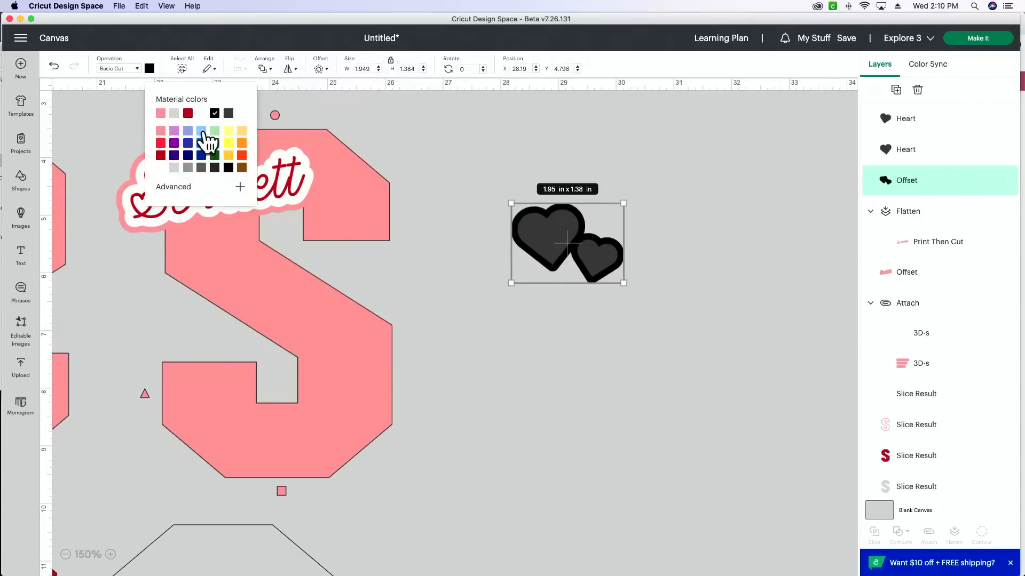
pyautogui.click(160, 119)
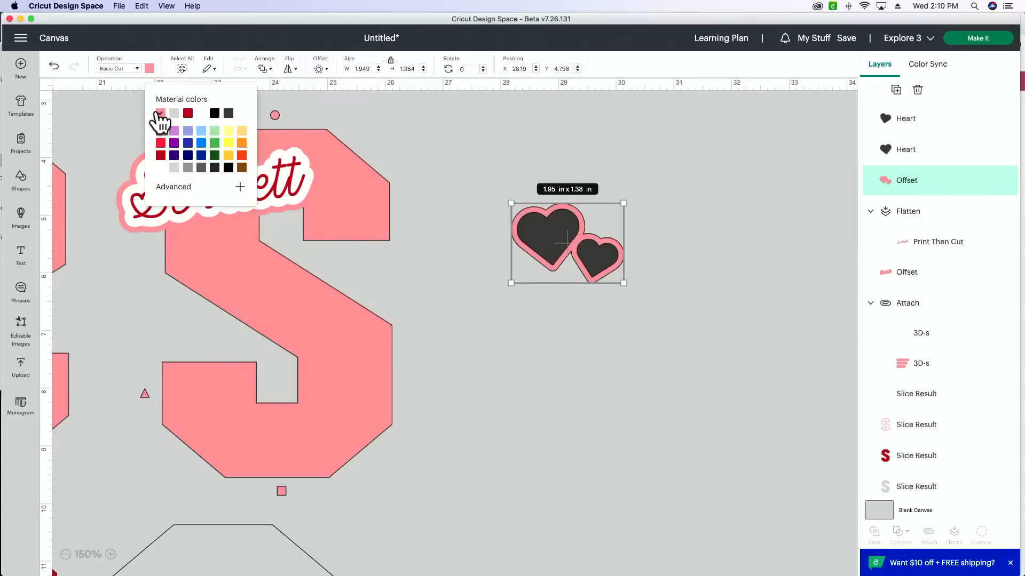
pyautogui.click(559, 332)
pyautogui.click(549, 256)
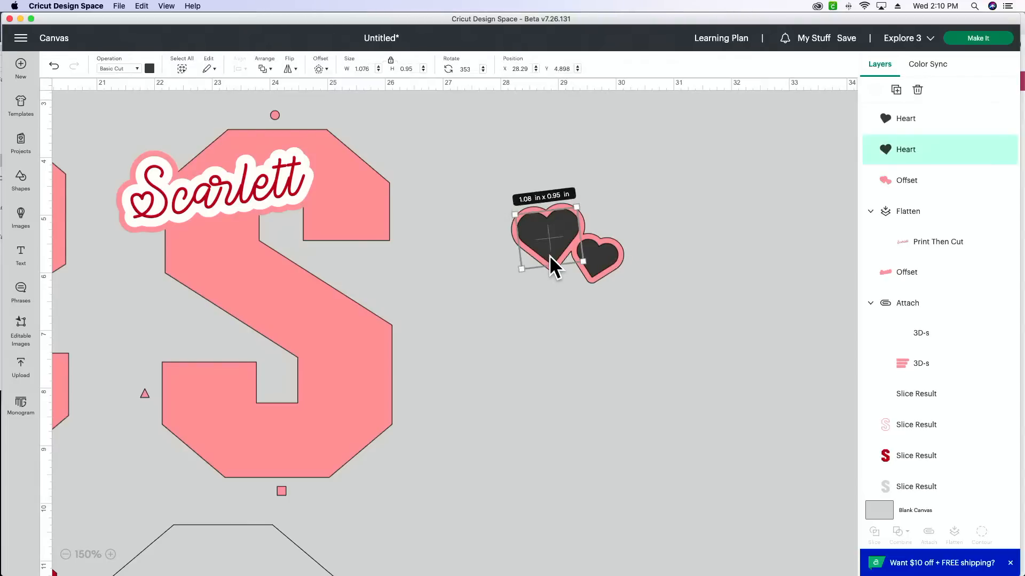
pyautogui.keyDown('shift'); pyautogui.click(601, 258); pyautogui.keyUp('shift')
pyautogui.click(149, 68)
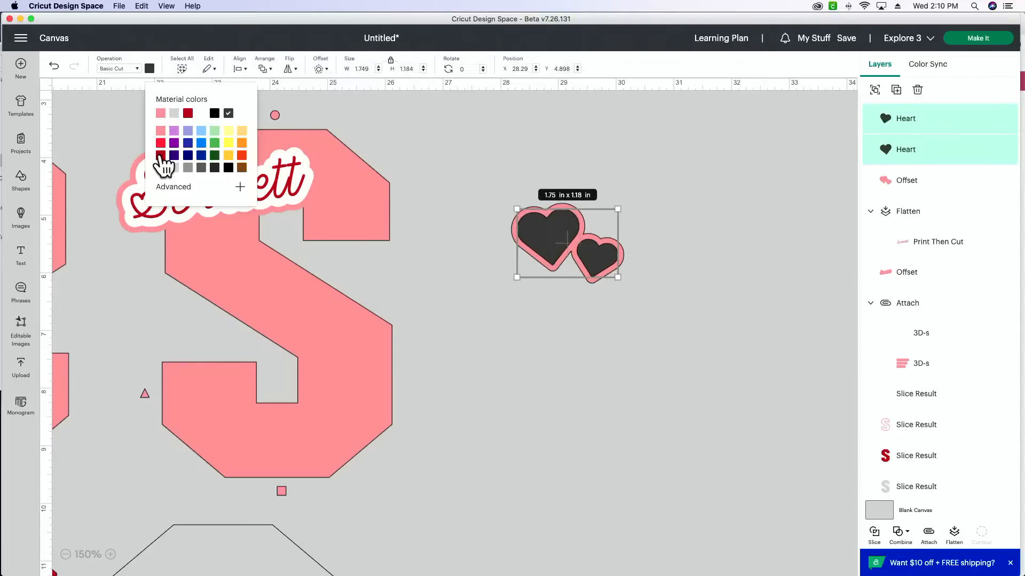
pyautogui.click(160, 156)
pyautogui.click(635, 381)
# - Move the two hearts with their offset onto the pink S, just below the name
pyautogui.moveTo(623, 372); pyautogui.dragTo(508, 226)
pyautogui.moveTo(605, 254); pyautogui.dragTo(229, 281)
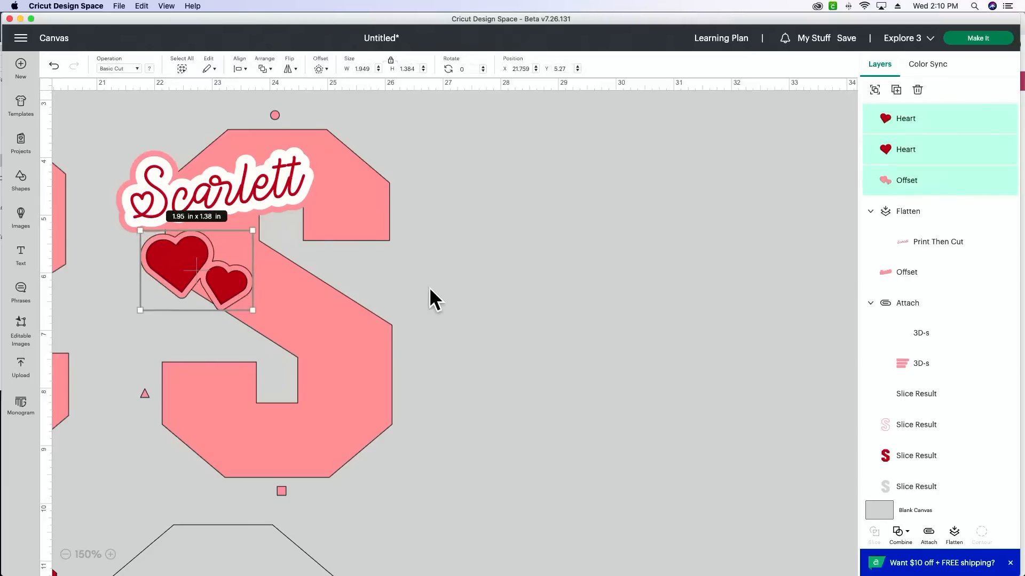
pyautogui.click(65, 555)
pyautogui.click(65, 555)
pyautogui.click(545, 458)
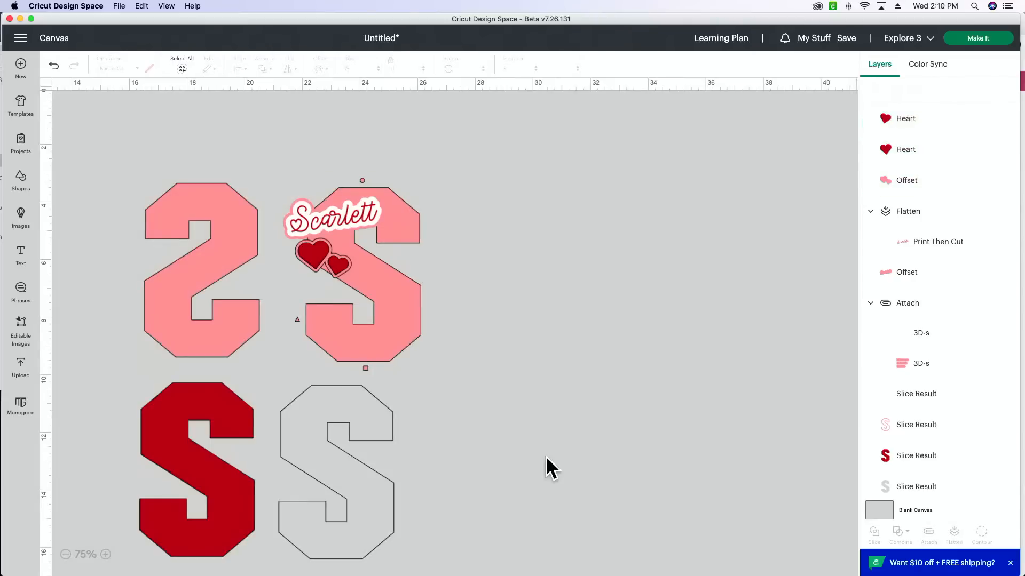
# - Send the project to mat preparation and view the Print Then Cut mat
pyautogui.click(977, 37)
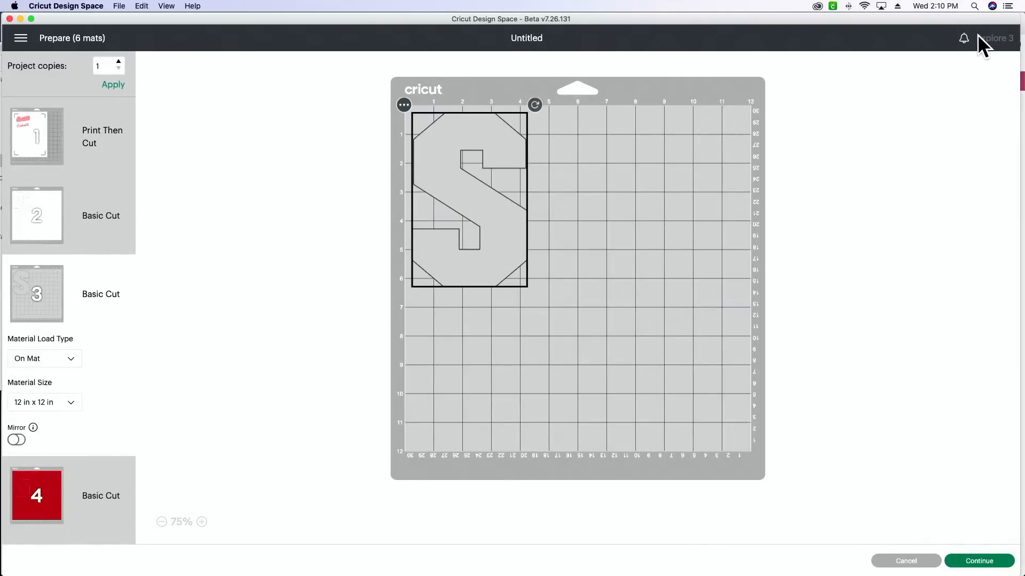
pyautogui.click(53, 154)
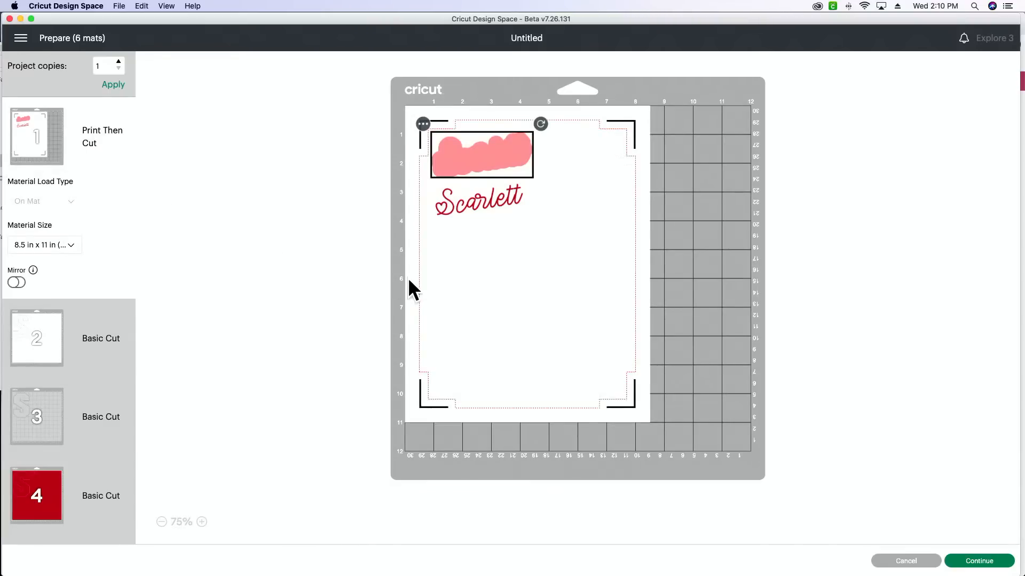
# - Return to the canvas and move the name and its pink offset off the S, placing them separately in the blank area above the letters
pyautogui.moveTo(469, 575)
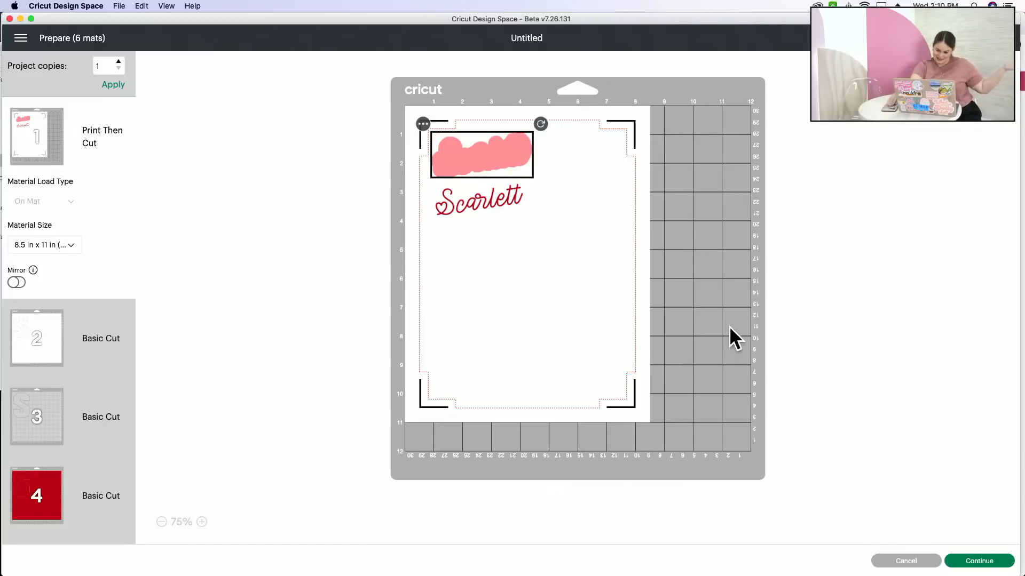
pyautogui.click(893, 563)
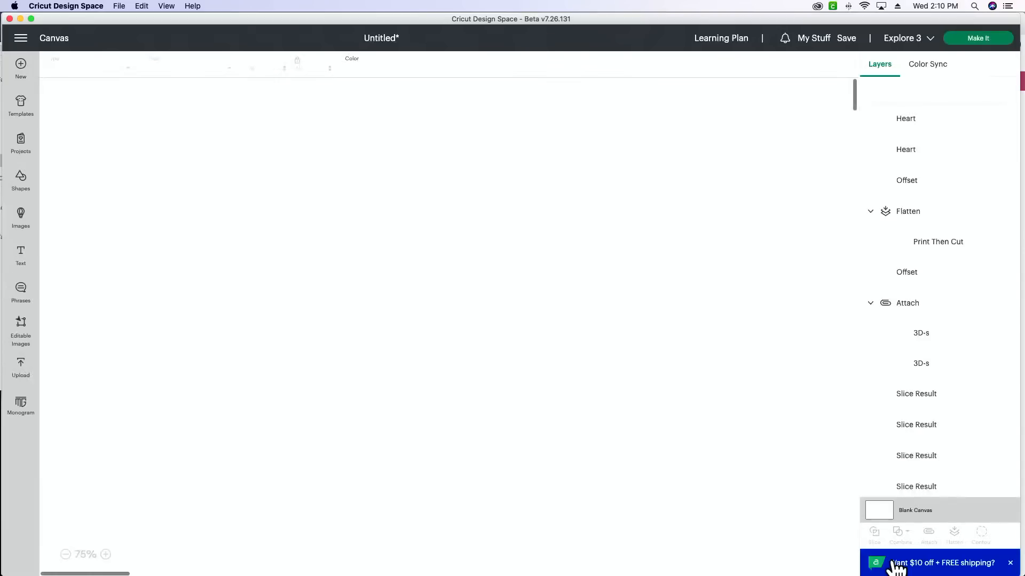
pyautogui.hscroll(2, 708, 417)
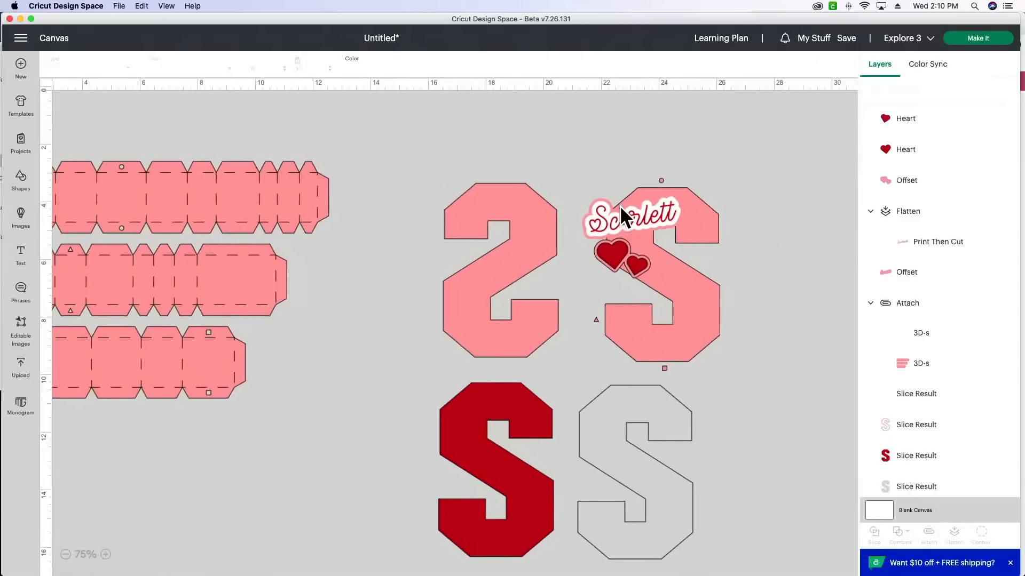
pyautogui.moveTo(619, 206); pyautogui.dragTo(607, 152)
pyautogui.moveTo(599, 220); pyautogui.dragTo(438, 166)
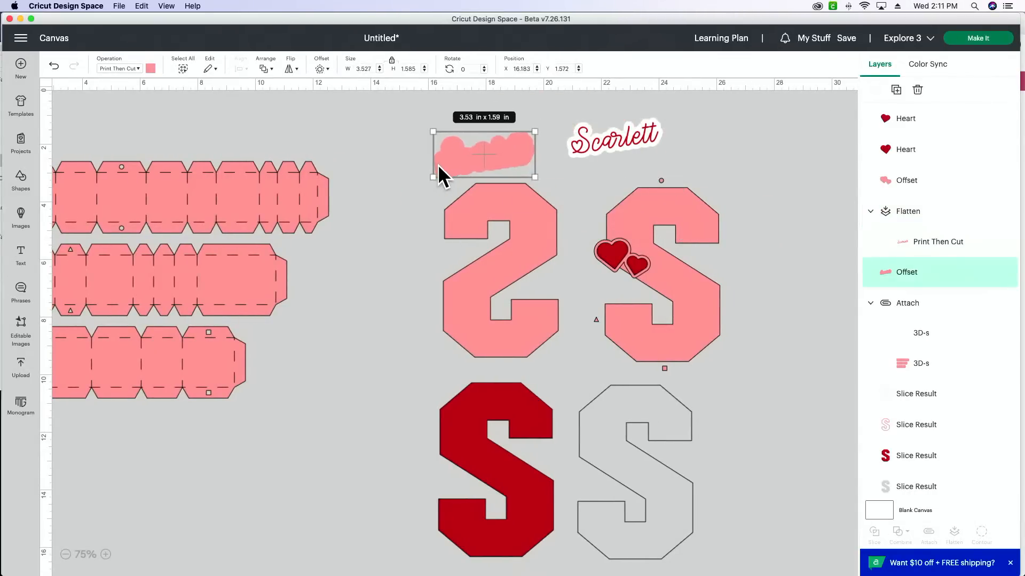
# - Change the name's offset from Print Then Cut to a Basic Cut and recolor it pink
pyautogui.click(112, 70)
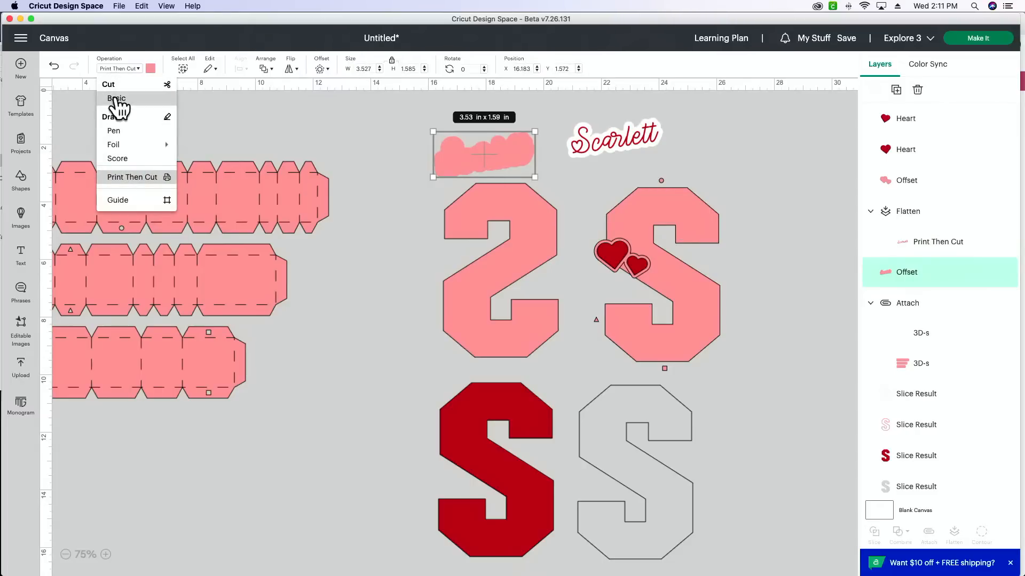
pyautogui.click(118, 99)
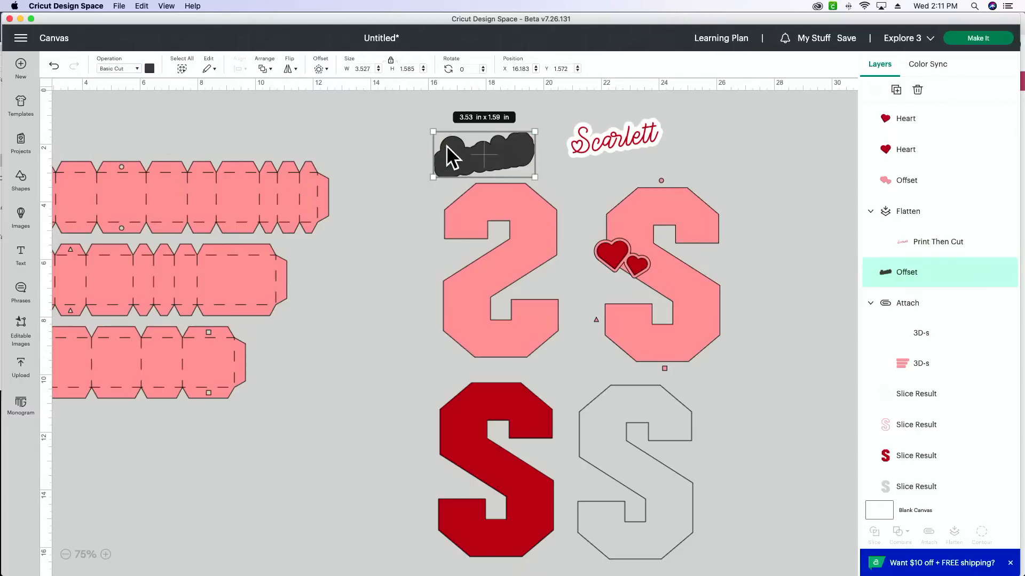
pyautogui.click(149, 68)
pyautogui.click(160, 113)
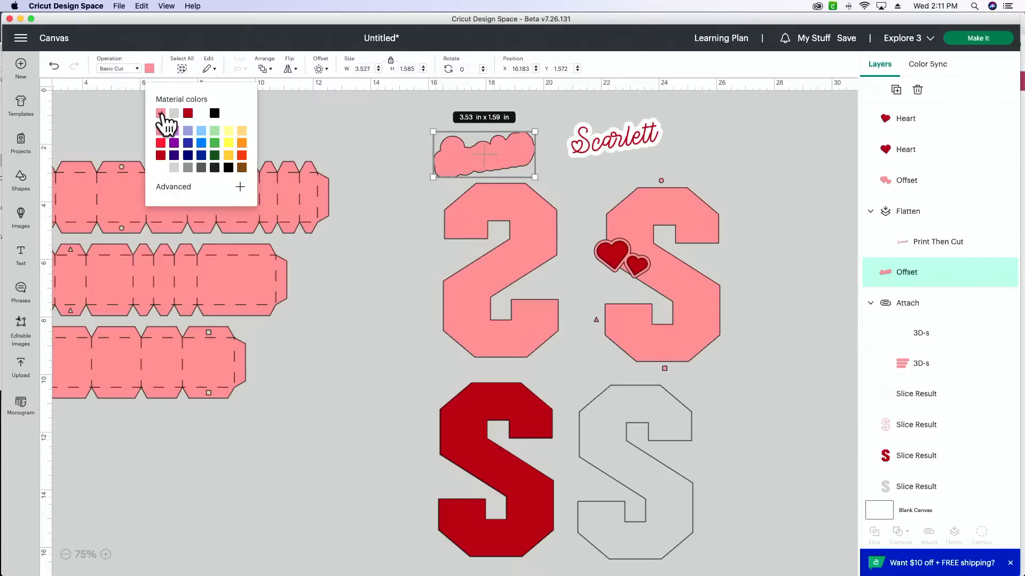
pyautogui.click(338, 264)
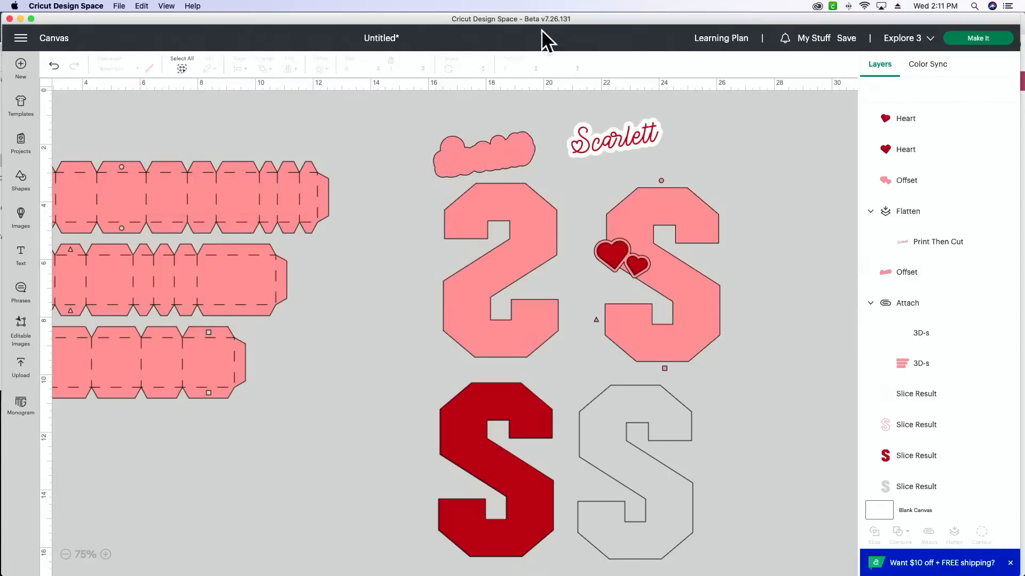
# - Send the corrected project to mat preparation again and check the Print Then Cut mat
pyautogui.click(976, 37)
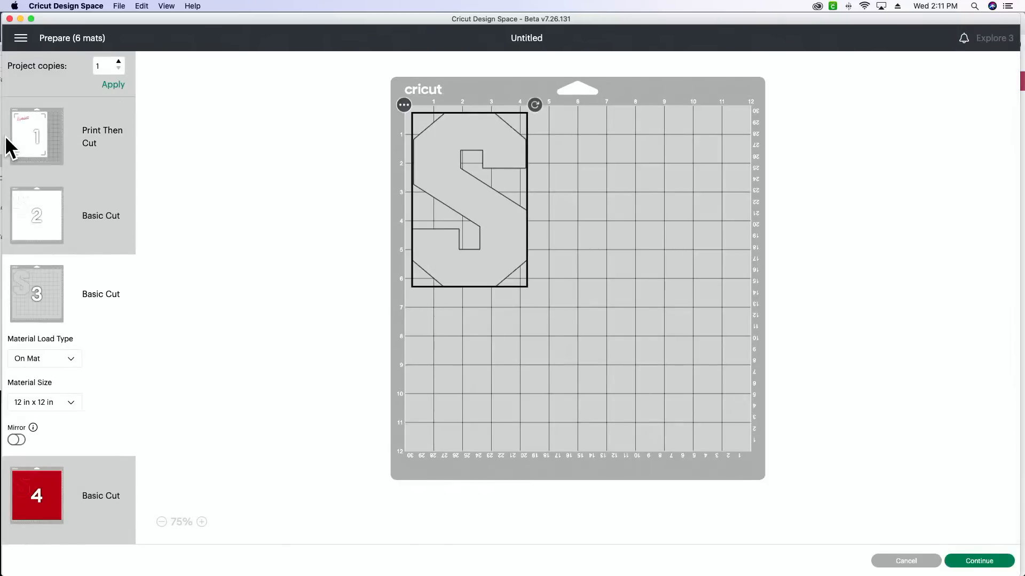
pyautogui.click(22, 140)
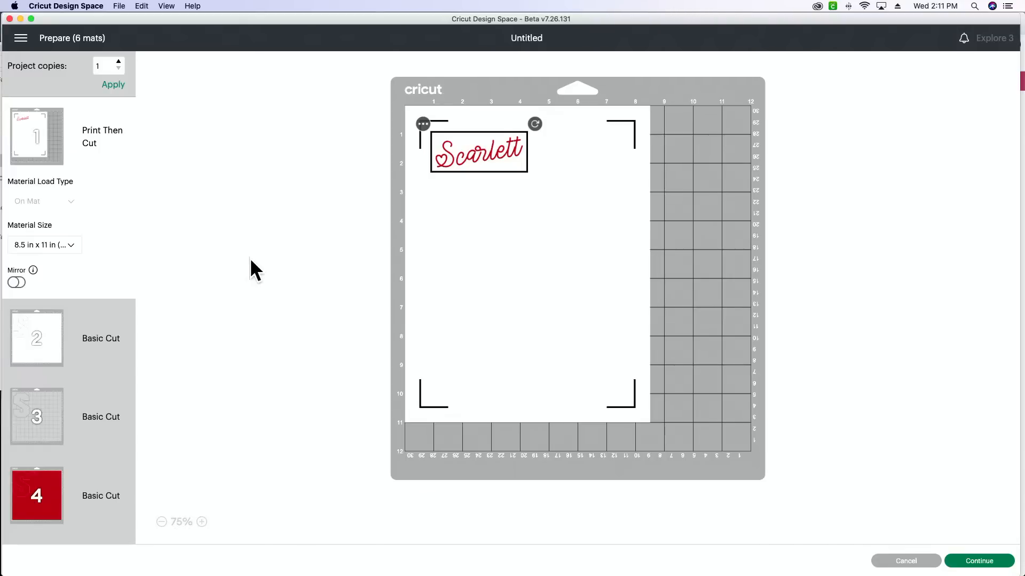
pyautogui.click(282, 222)
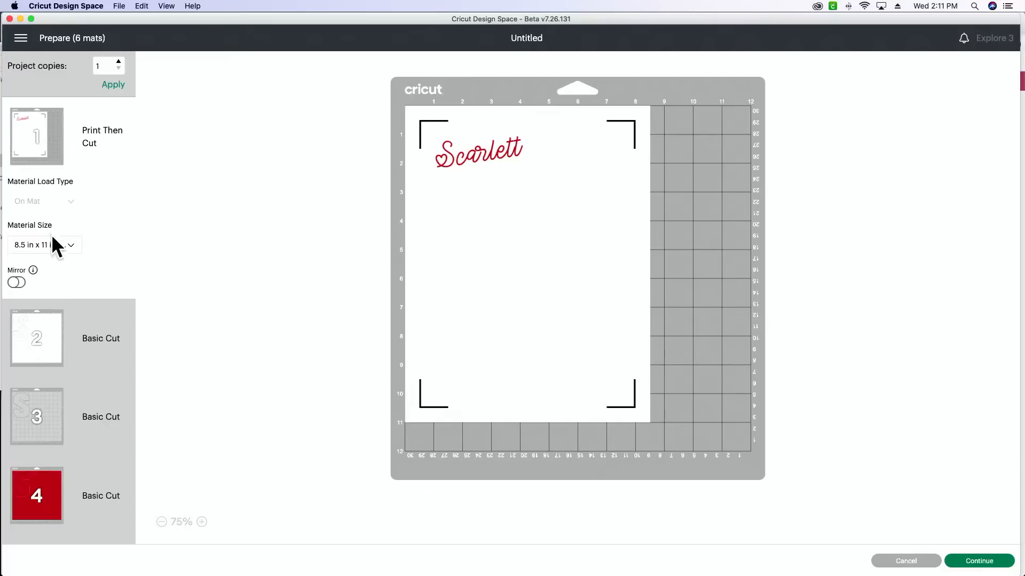
# - Continue to the make stage, sending the first mat to the printer, and print a calibration sheet on the Canon TS9500 series
pyautogui.click(979, 563)
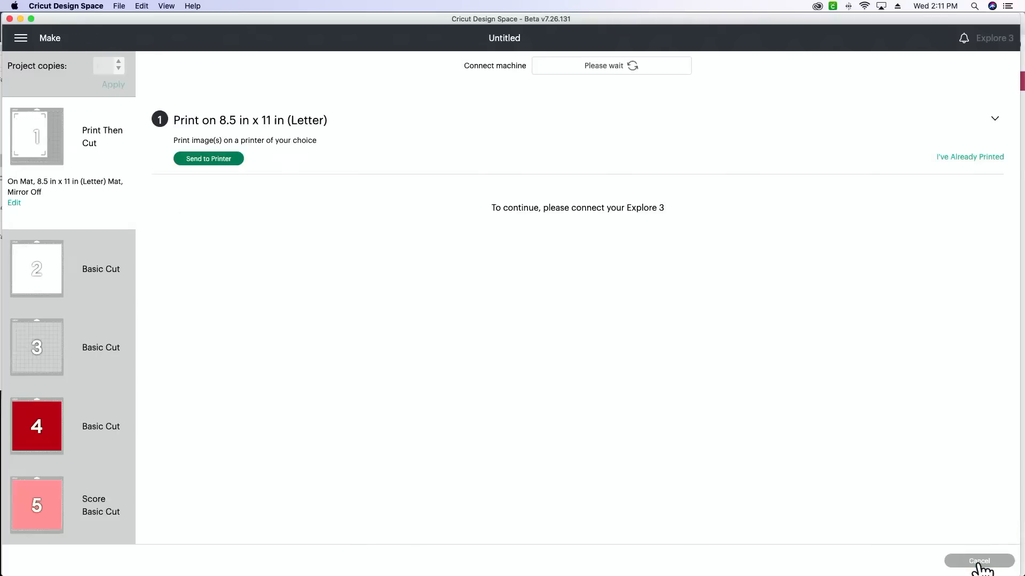
pyautogui.click(213, 160)
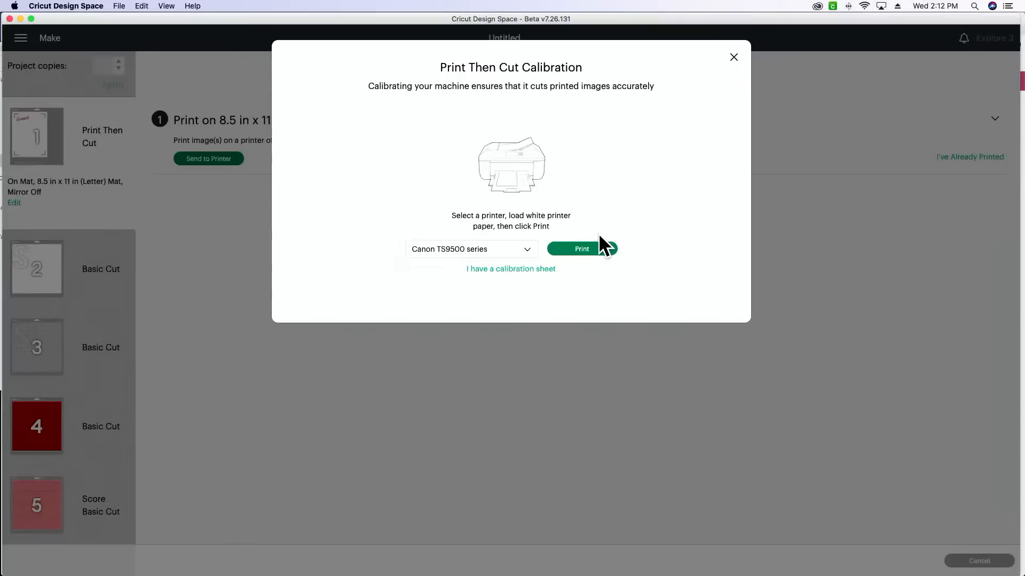
pyautogui.click(587, 249)
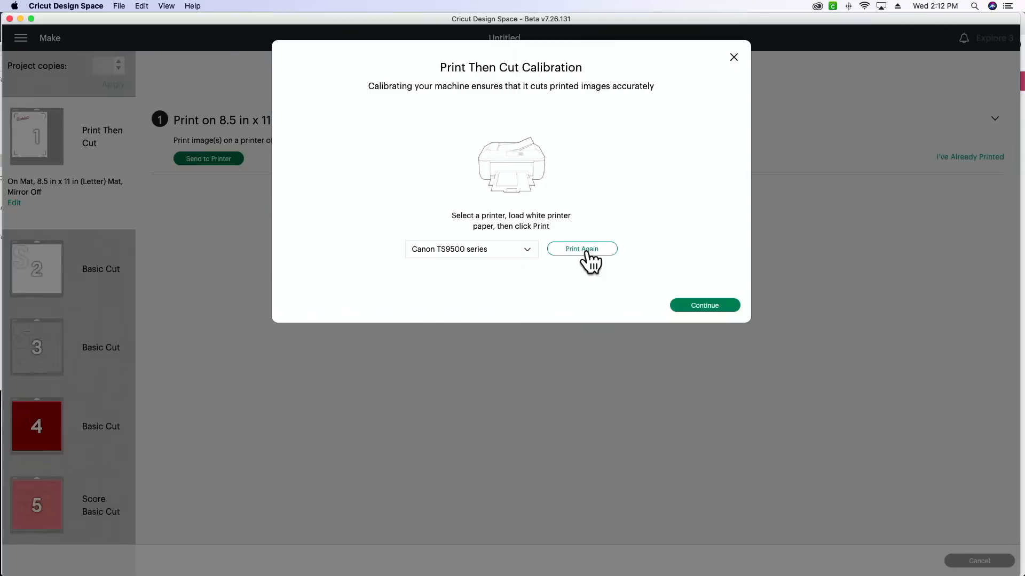
pyautogui.click(693, 309)
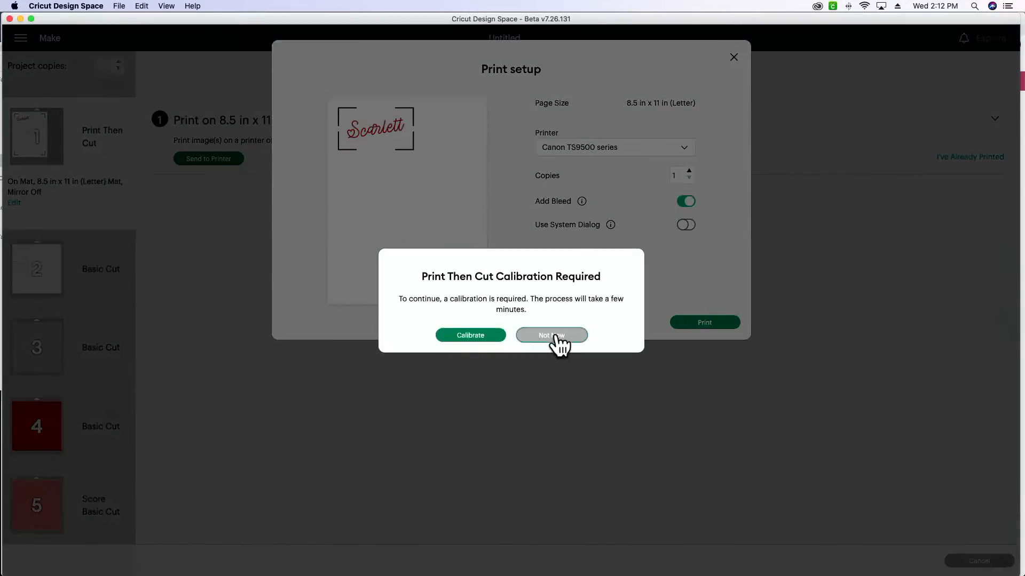
# - Restart the required Print Then Cut calibration and print its sheet again on the Canon TS9500 series
pyautogui.click(551, 335)
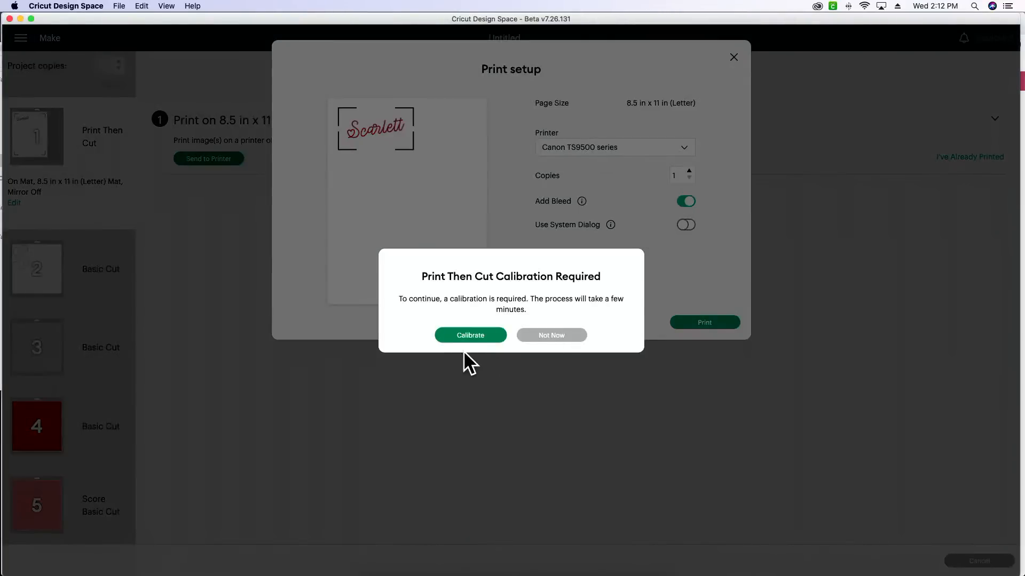
pyautogui.click(469, 336)
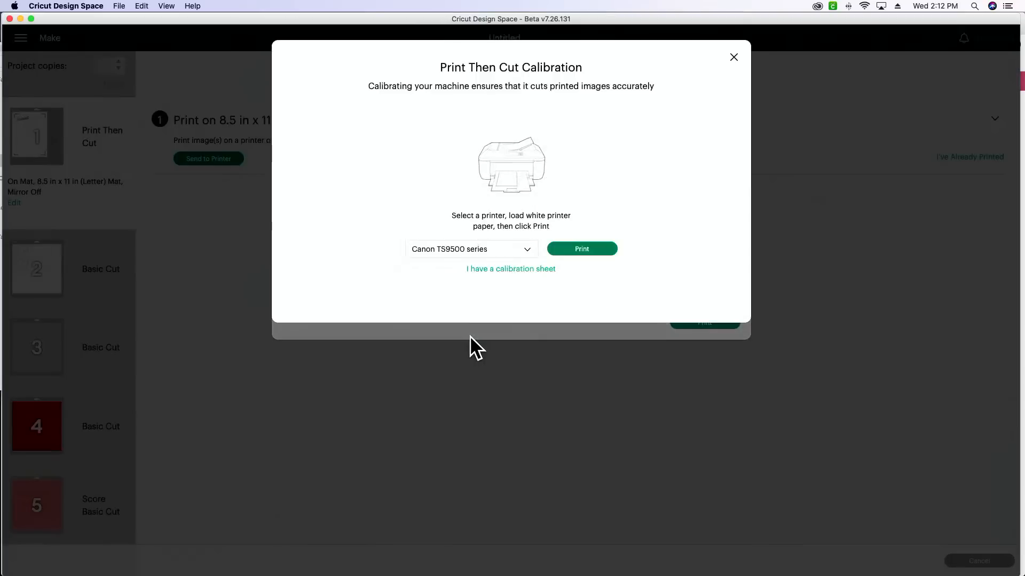
pyautogui.click(592, 251)
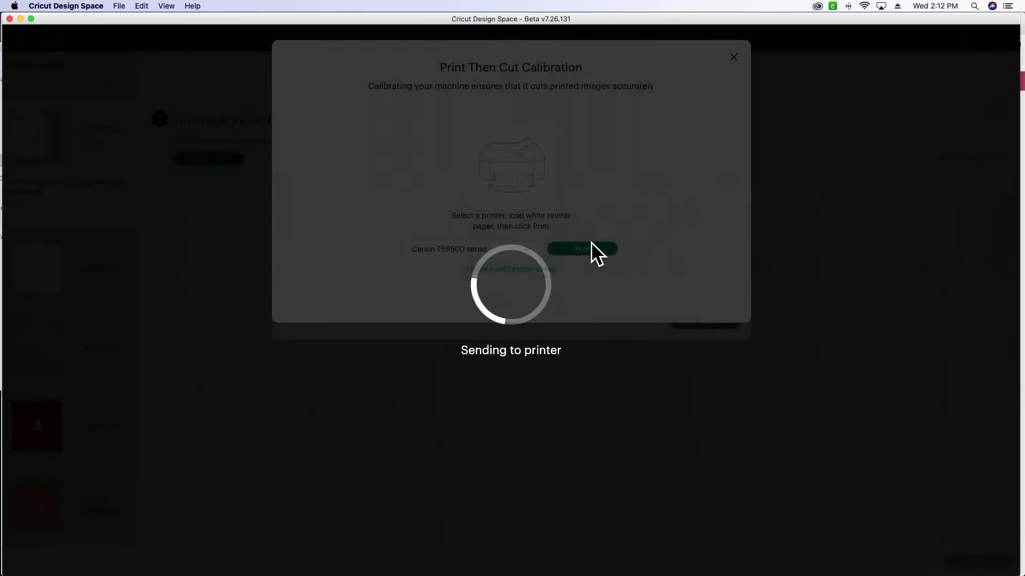